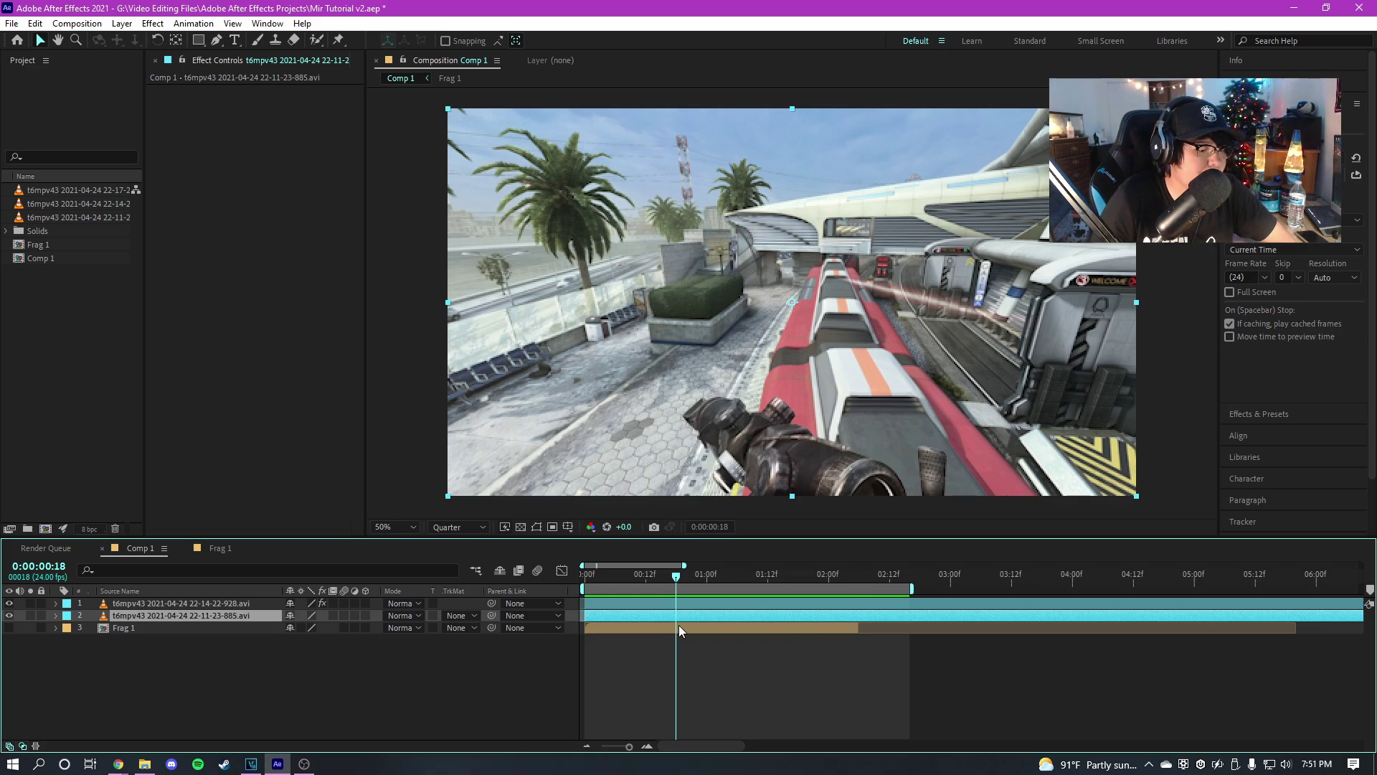
Check the composition settings of Comp 1 without changing them, and look over the Frag 1 composition before returning to Comp 1.
right_click(57, 257)
click(113, 264)
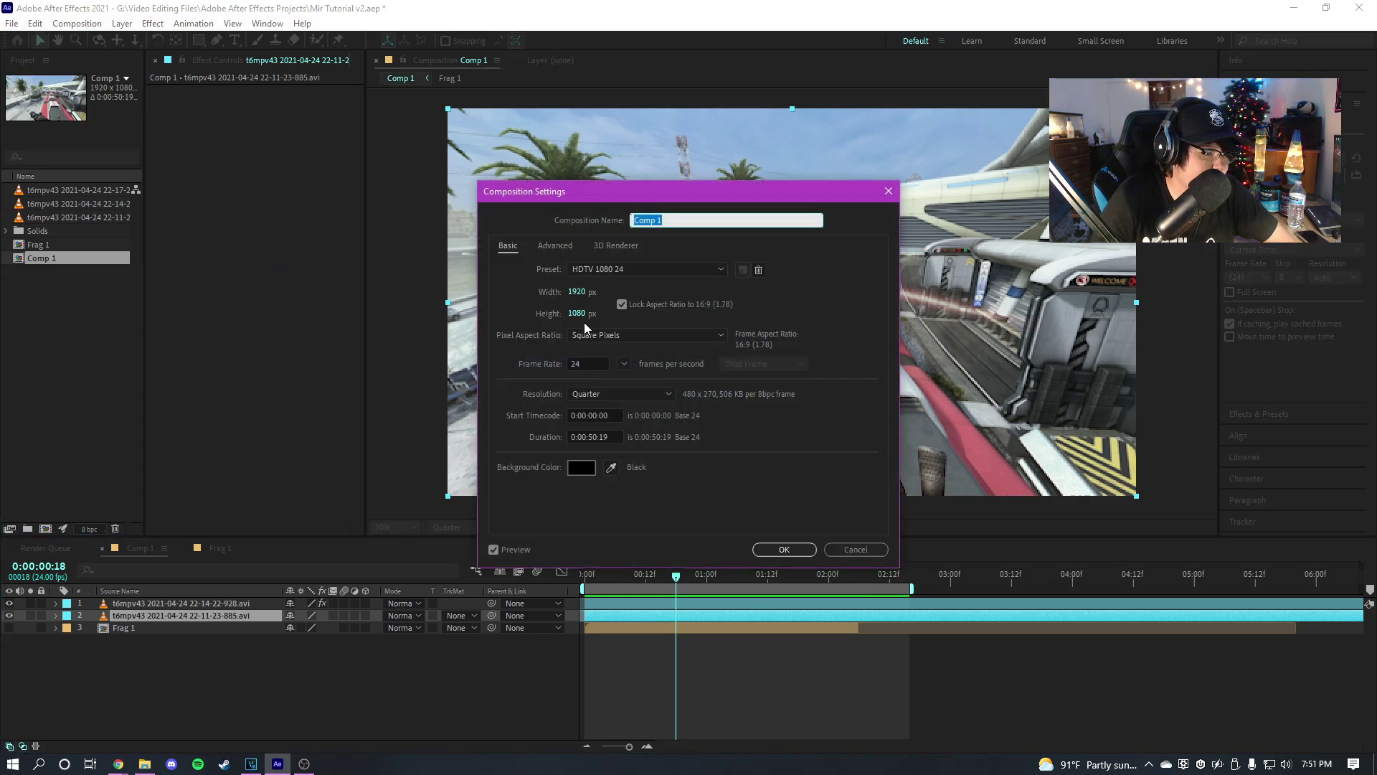
click(879, 549)
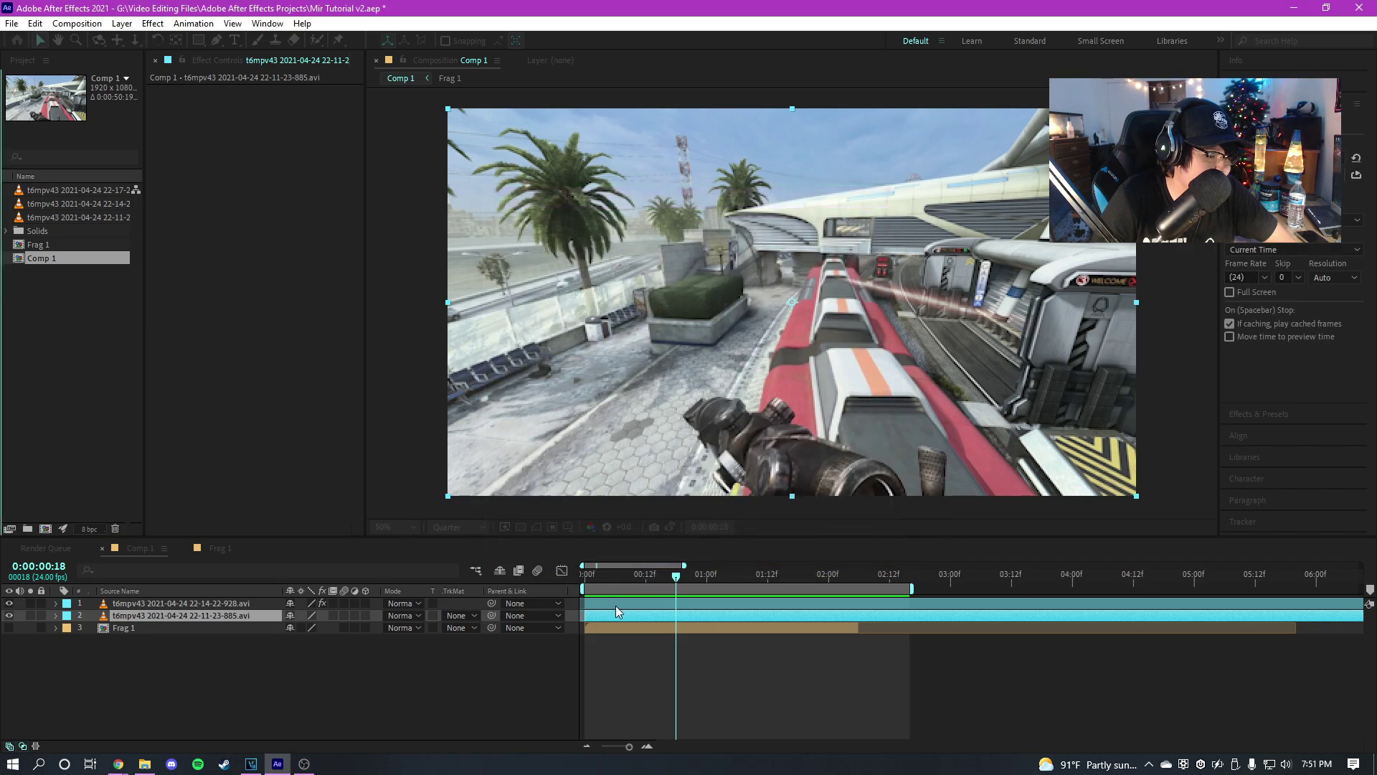
click(220, 553)
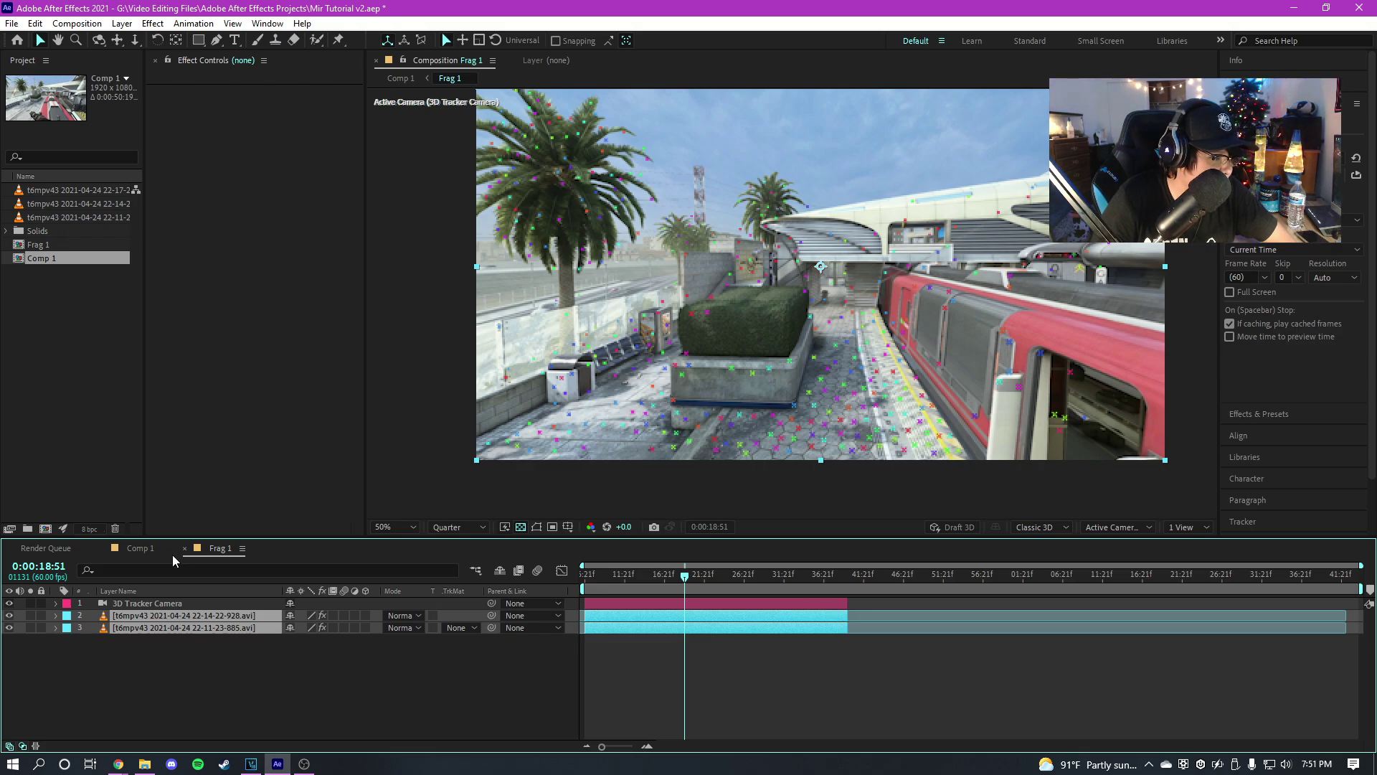
click(137, 548)
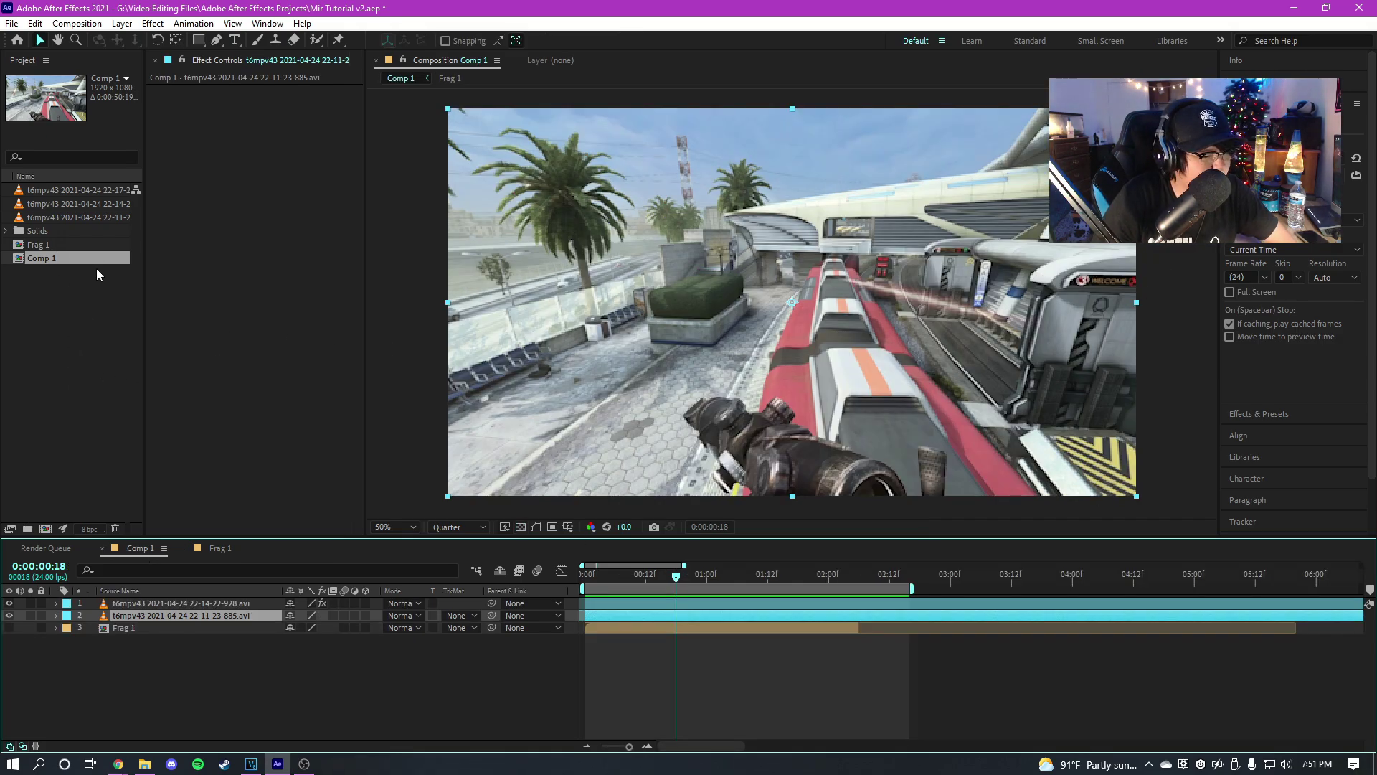
Look up the Track & Stabilize options for the 22-11-23-885 background clip in Comp 1 without applying any.
click(789, 715)
right_click(687, 615)
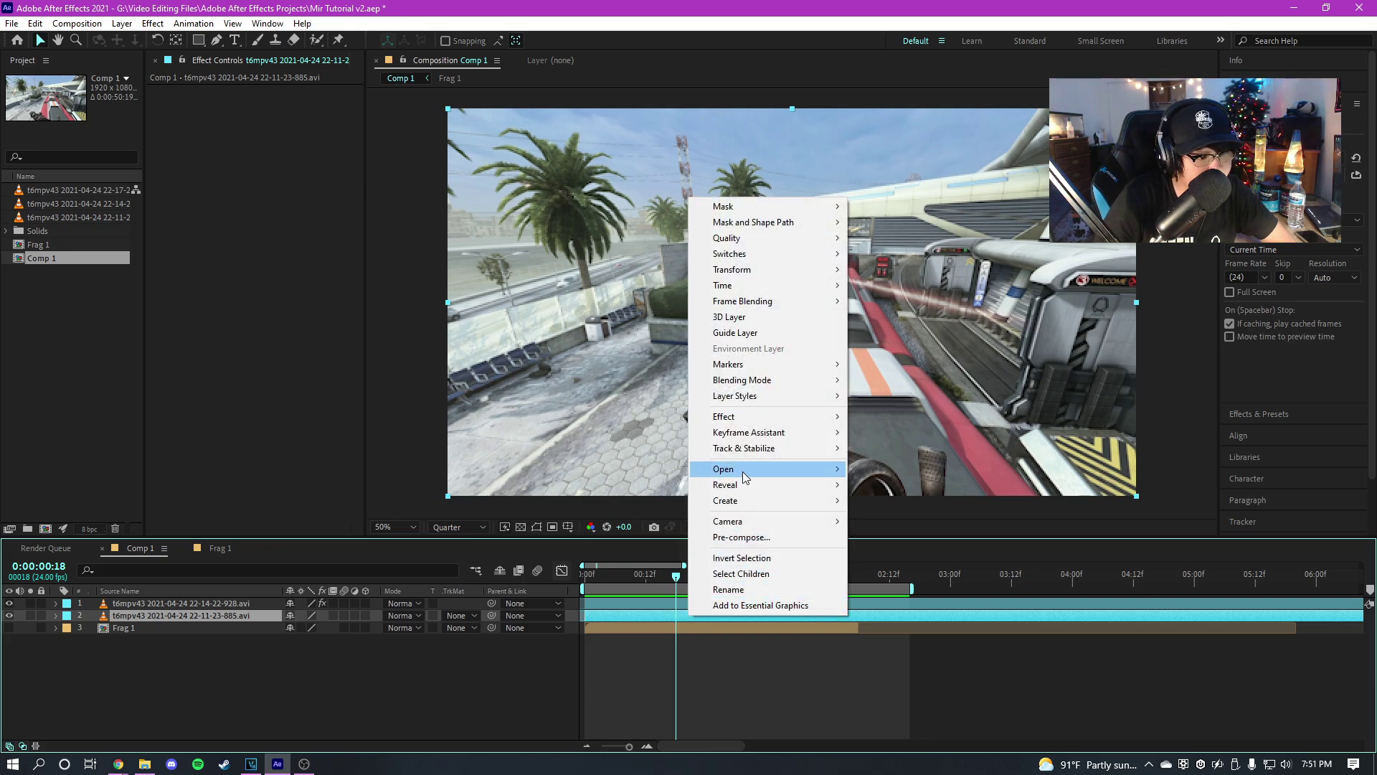
mouse_move(799, 449)
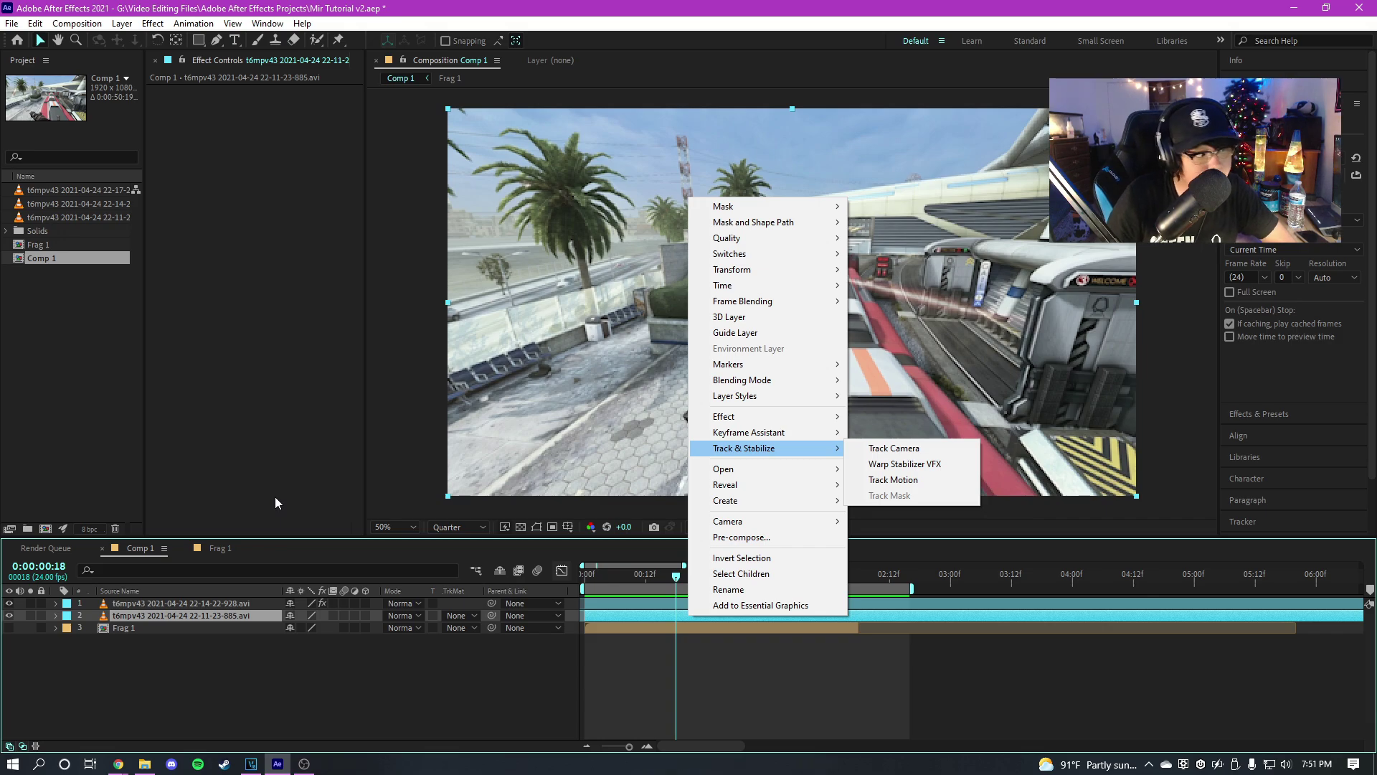
click(219, 449)
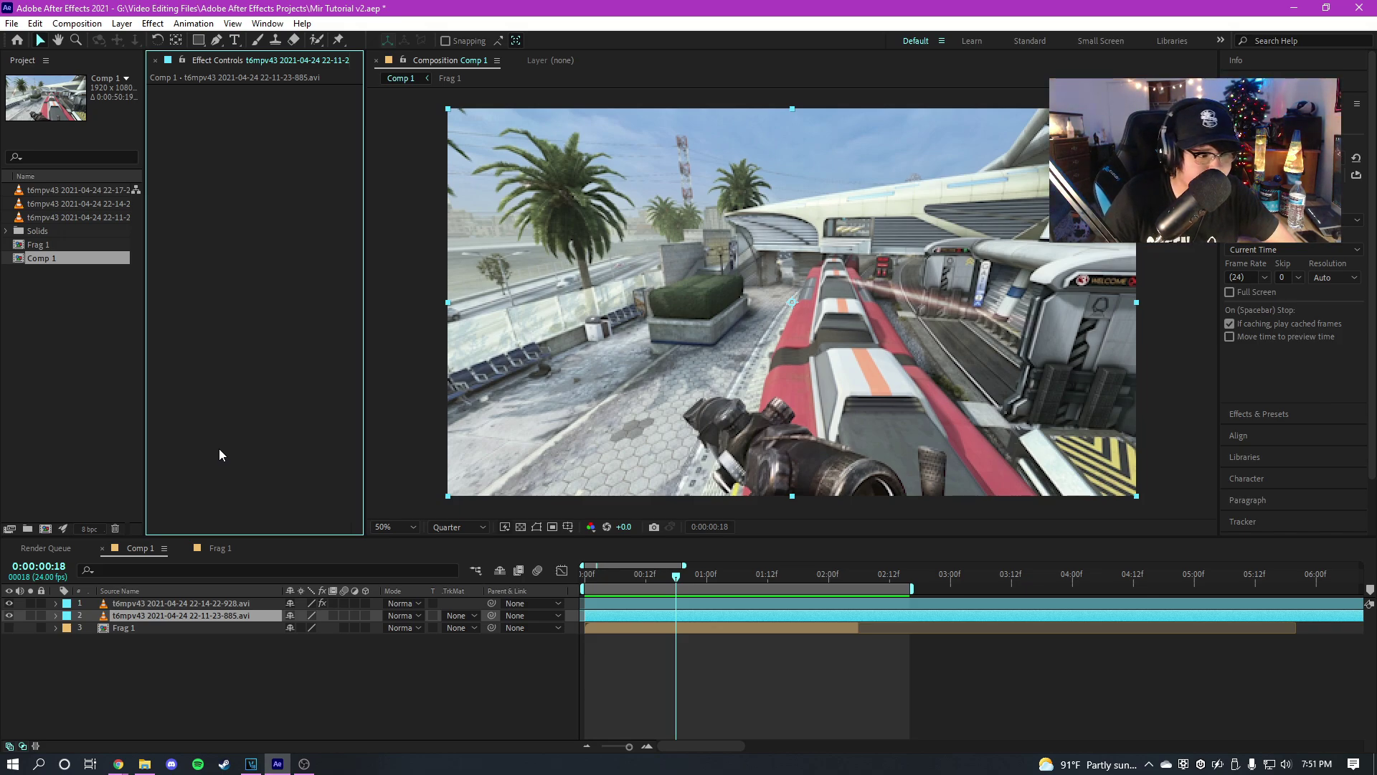
Solo the 22-11-23-885 background clip in Comp 1 to view it on its own.
click(677, 631)
click(680, 618)
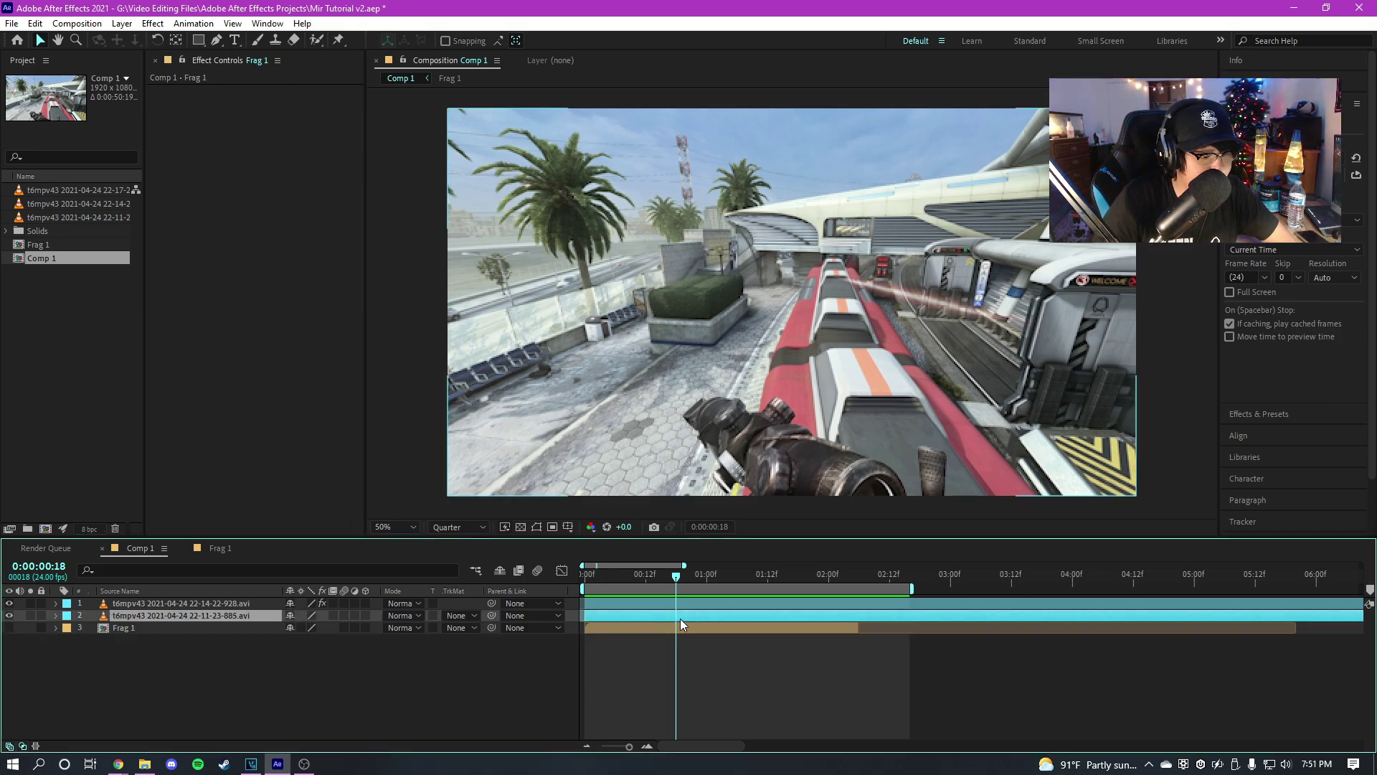
click(29, 616)
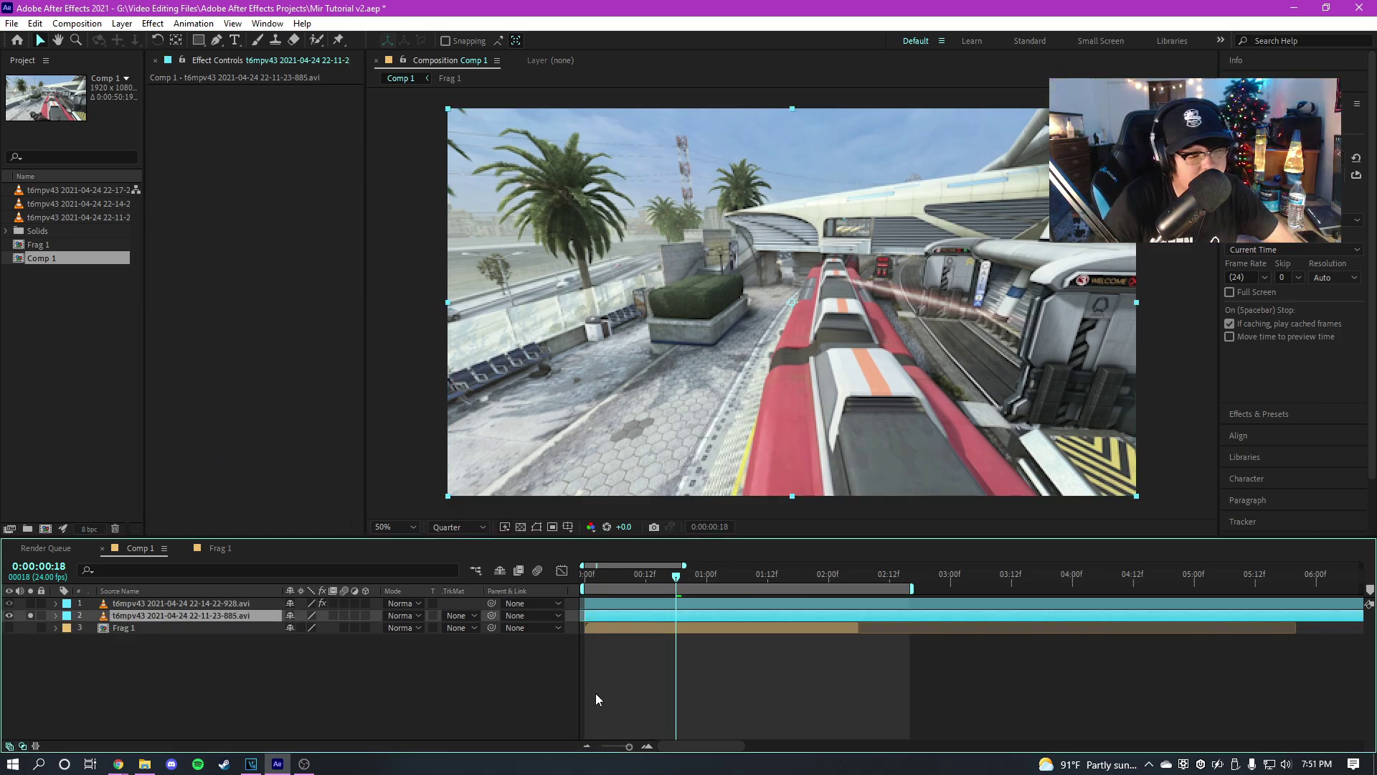
click(115, 627)
click(117, 616)
View the 22-14-22-928 gun clip soloed, examine its Keylight settings, and turn its solo off again.
click(30, 616)
click(30, 604)
click(152, 606)
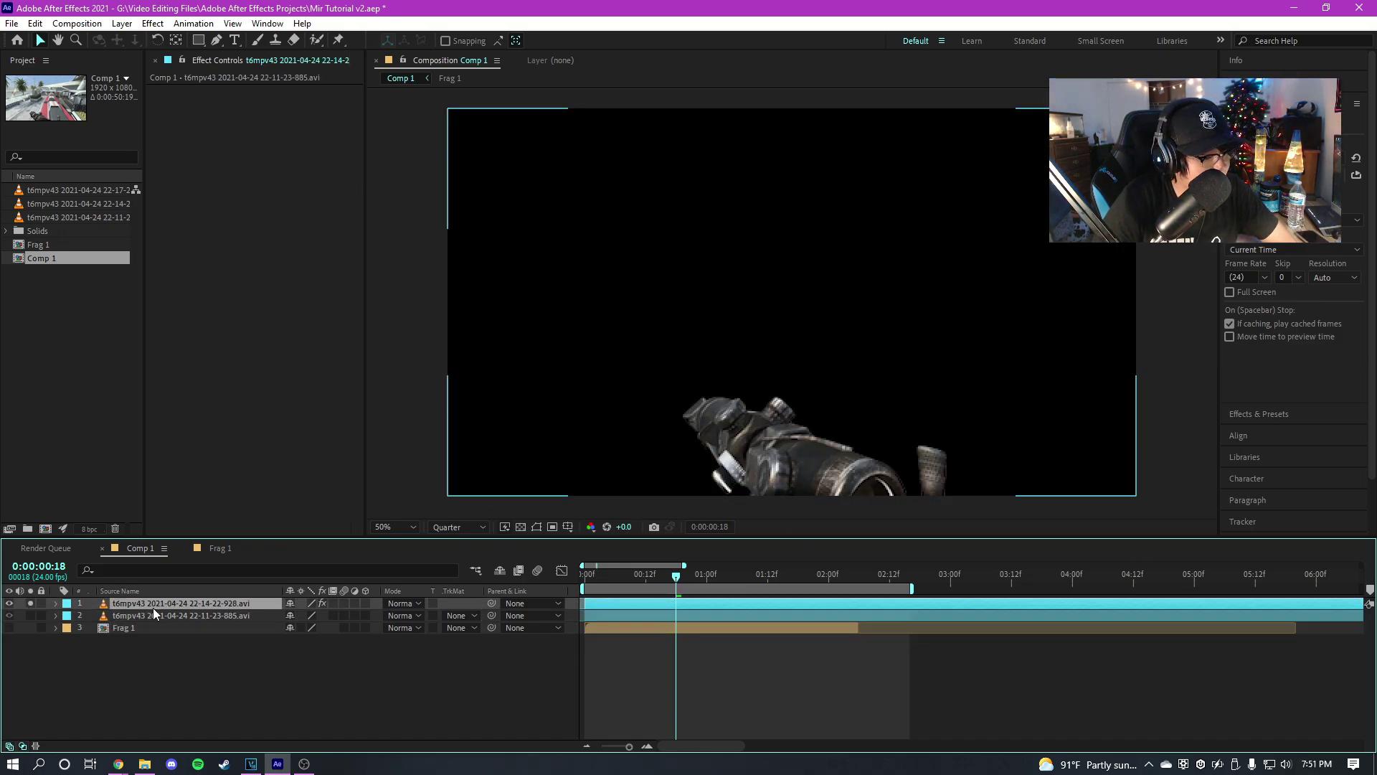
click(163, 91)
click(163, 91)
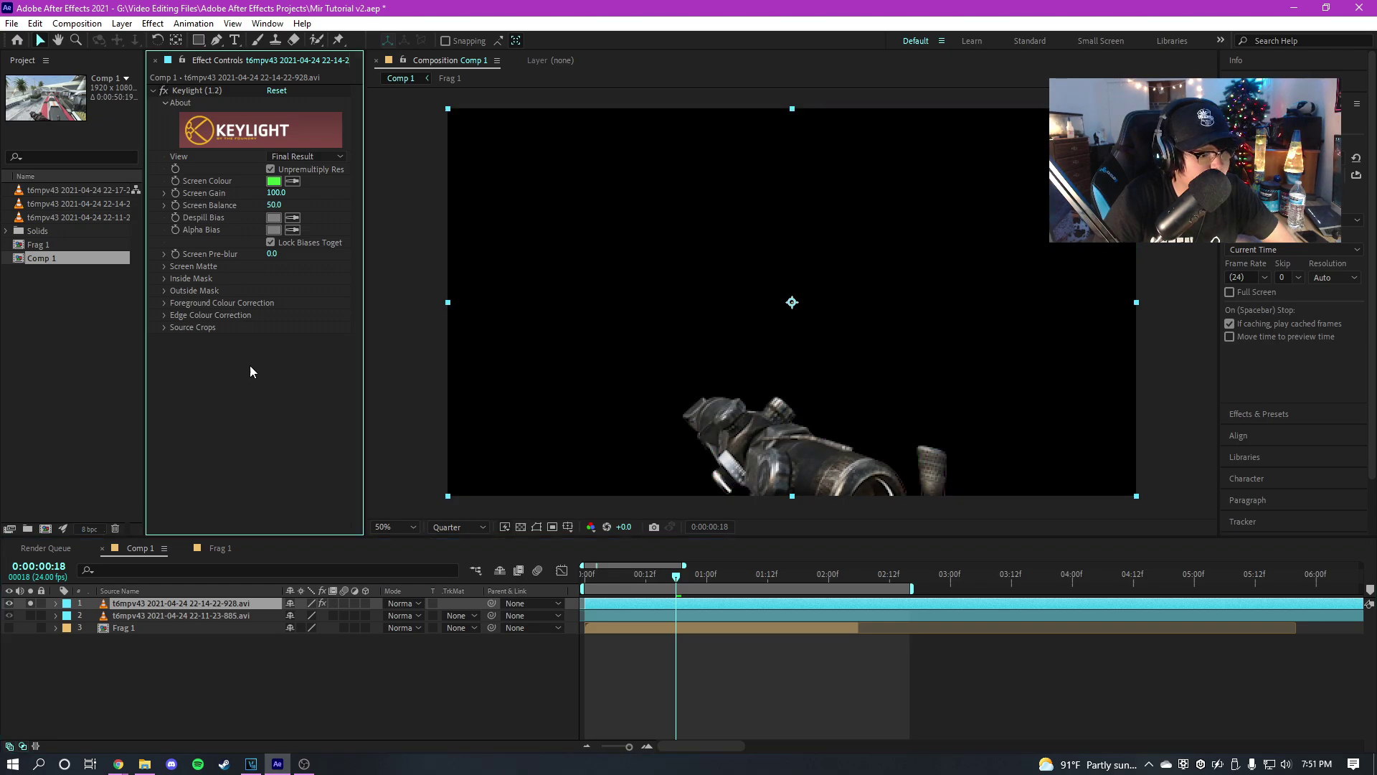
click(30, 604)
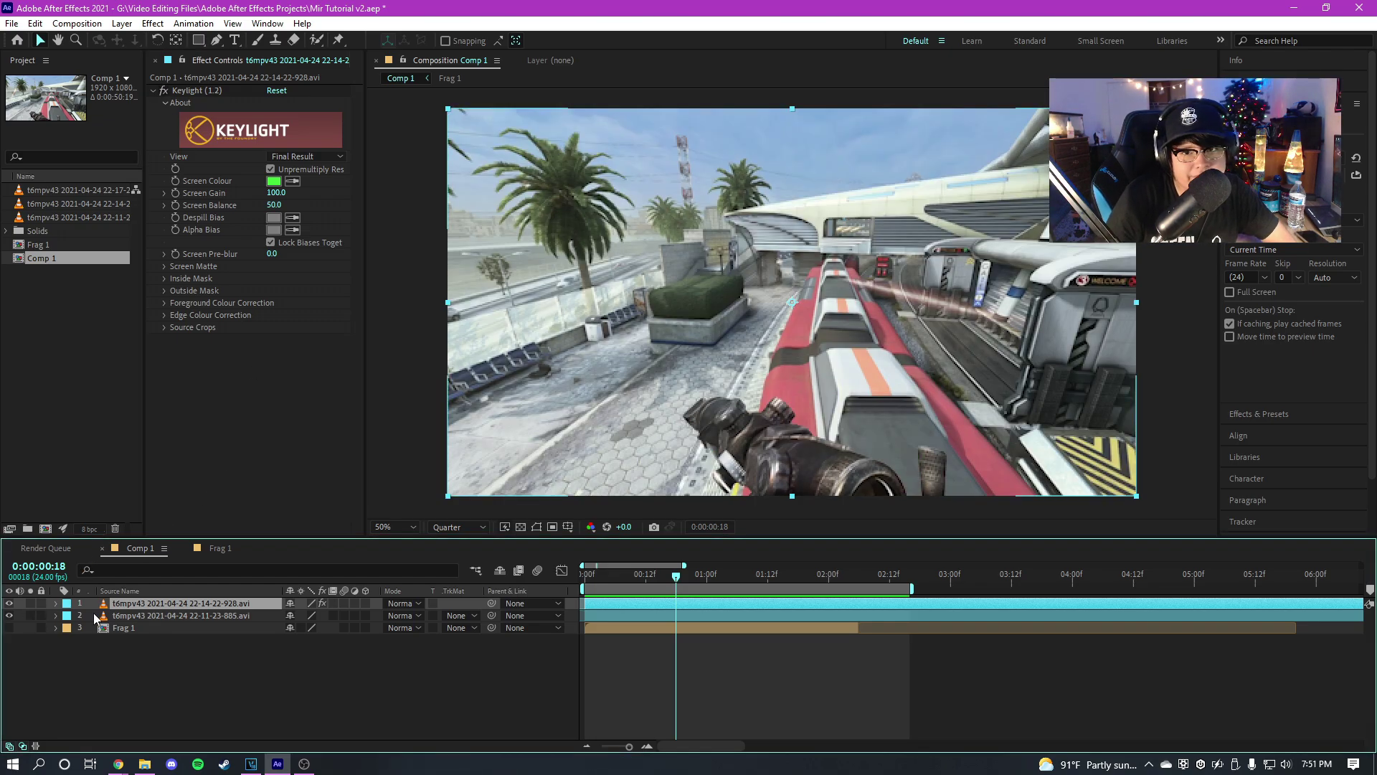
Review where Track Camera is offered for the background clip, leaving the clip without a new tracker.
click(231, 627)
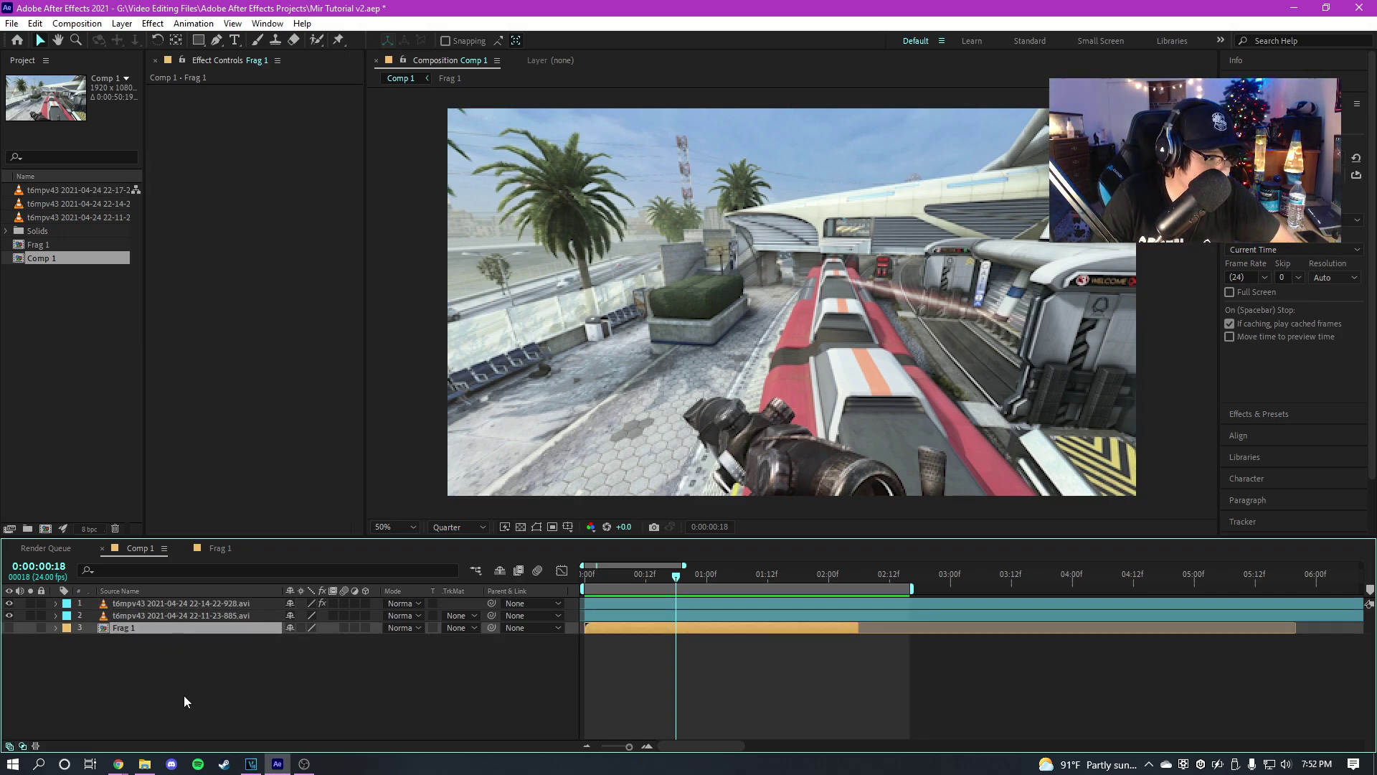
click(240, 683)
right_click(169, 615)
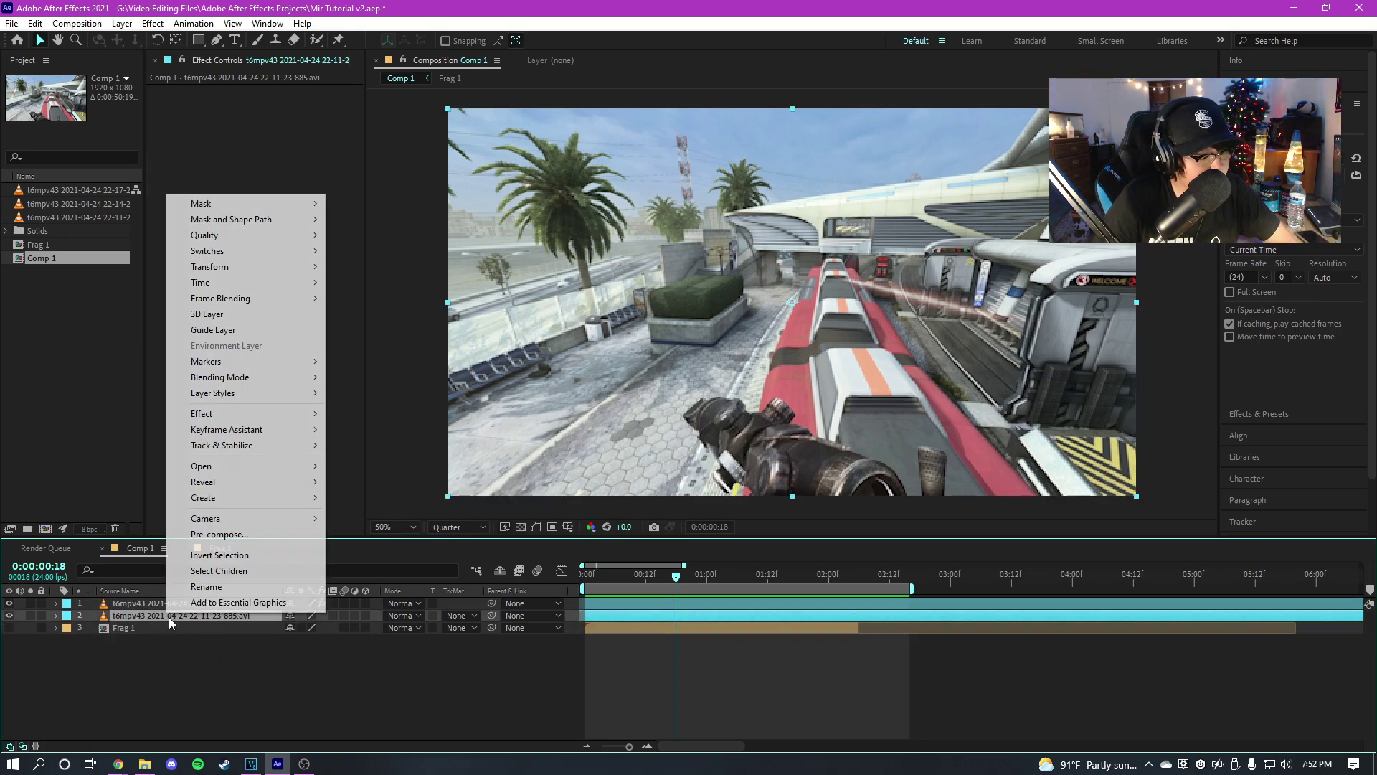
click(257, 693)
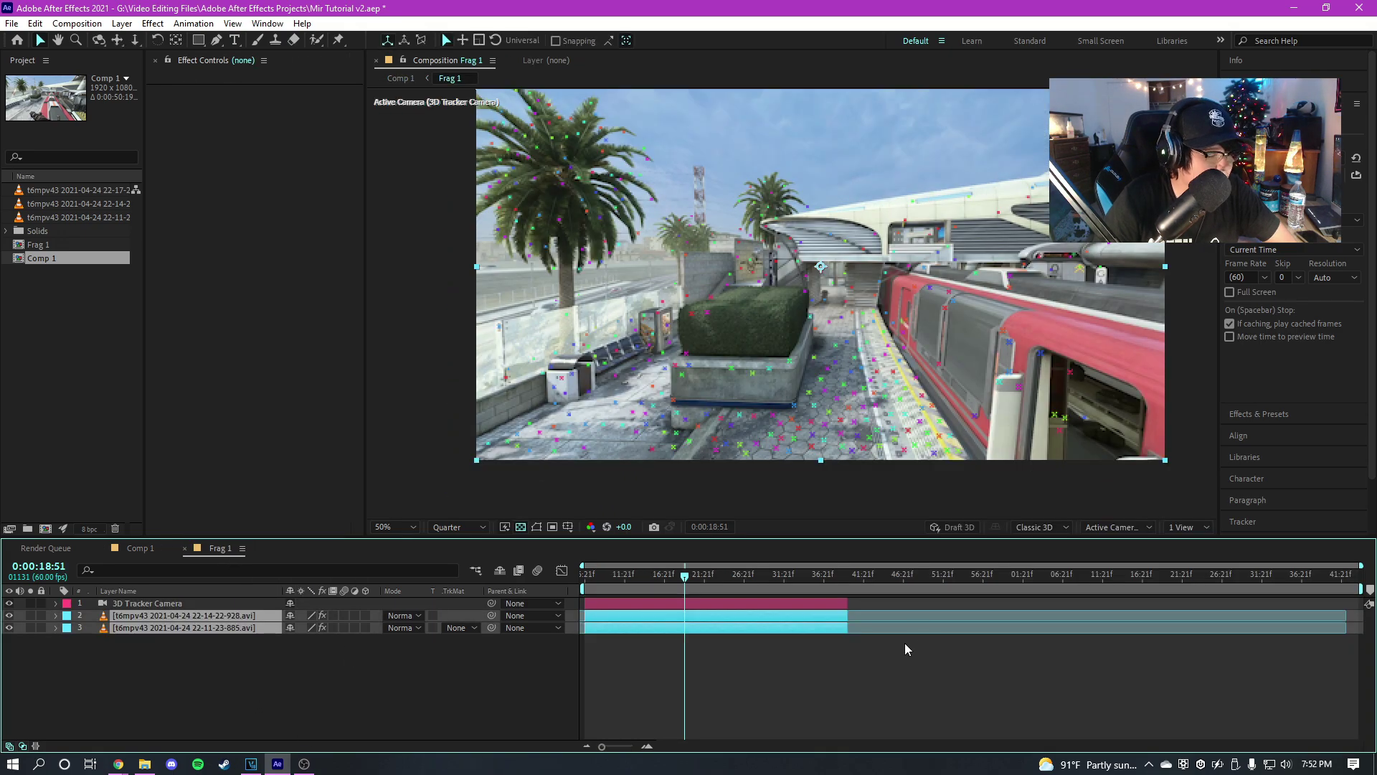
Examine the background clip's 3D Camera Tracker points on the ground in Frag 1 and the creation options they offer.
click(905, 643)
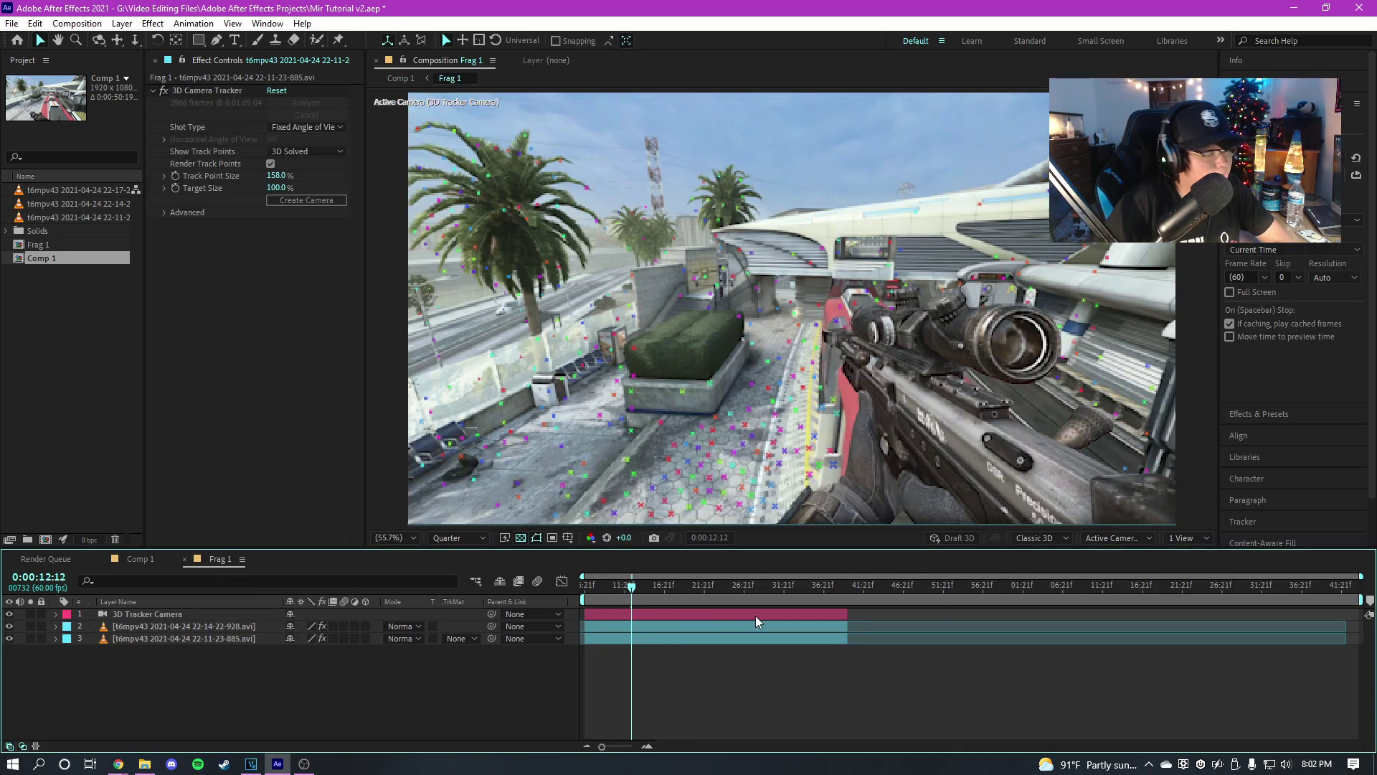
click(229, 91)
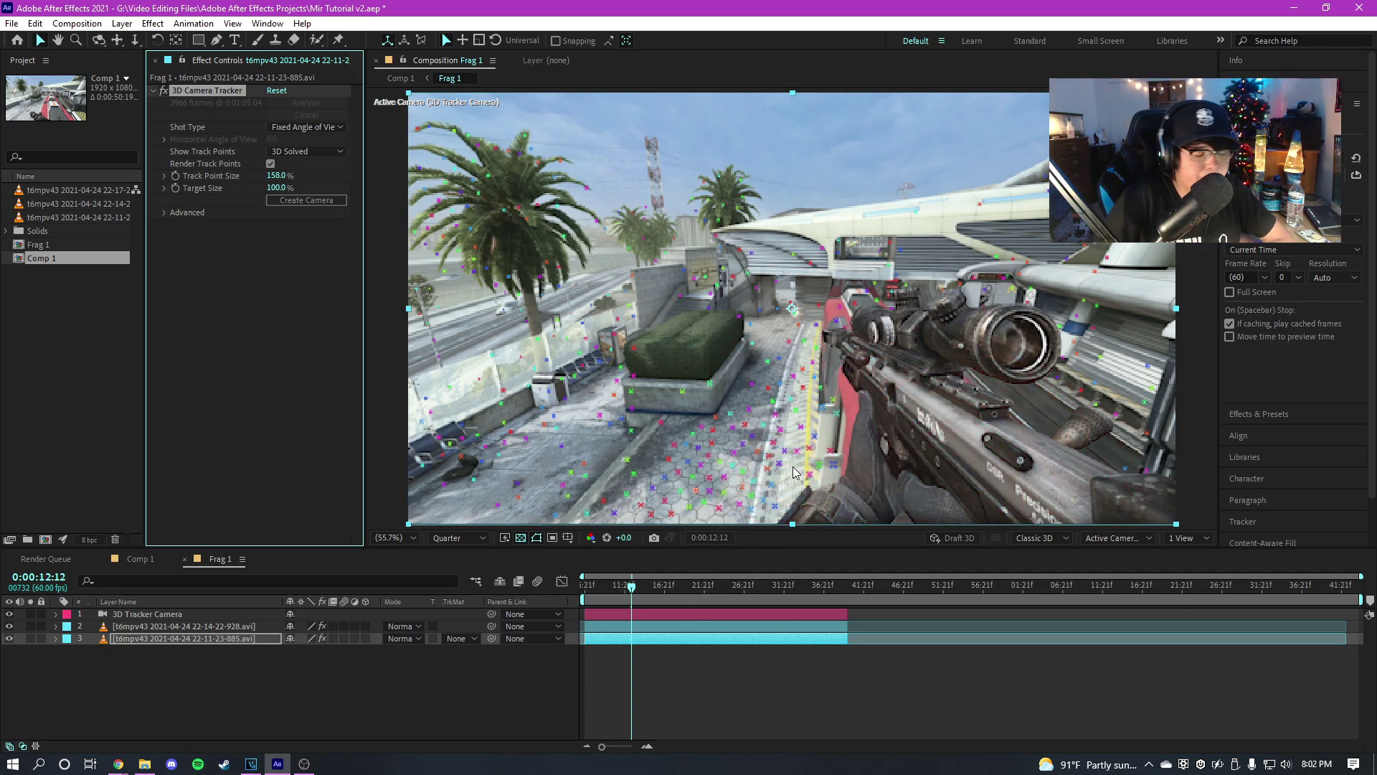
click(725, 420)
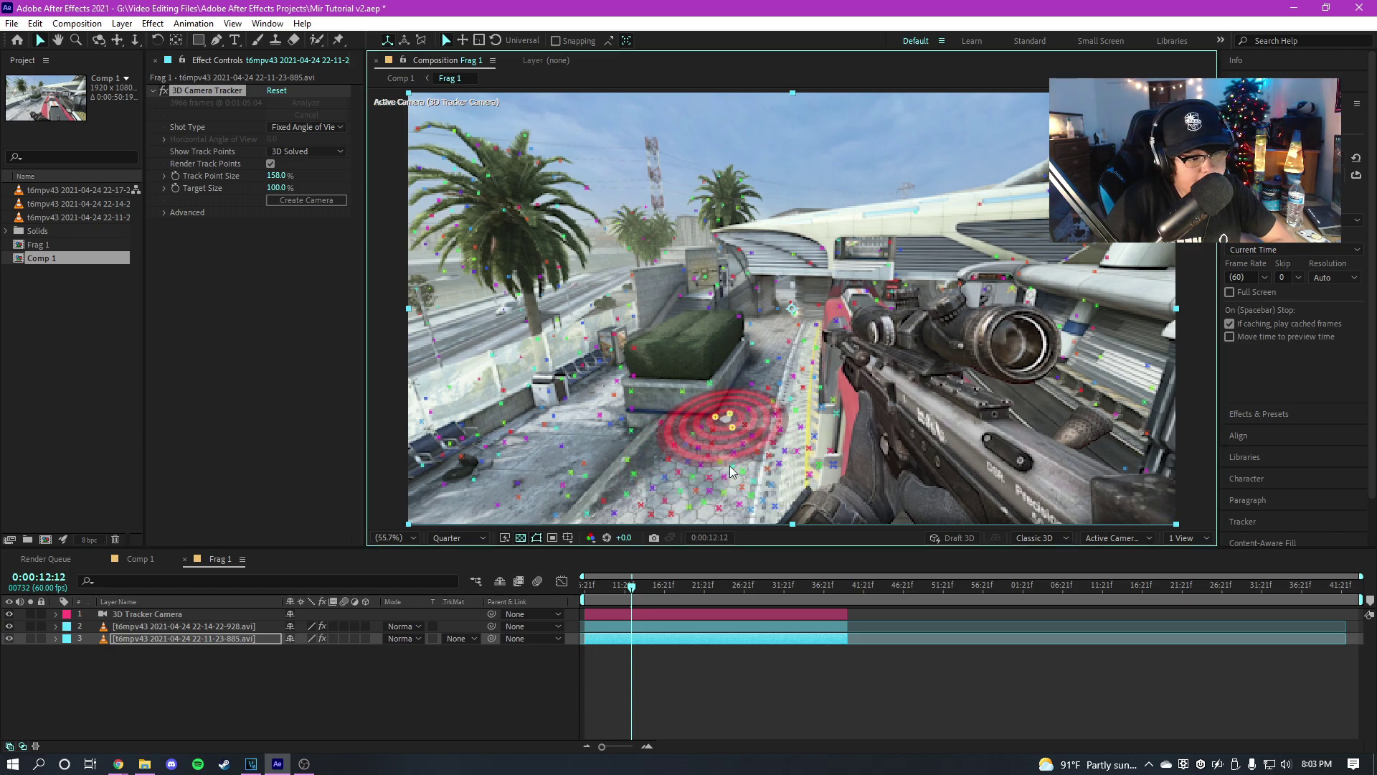
right_click(730, 423)
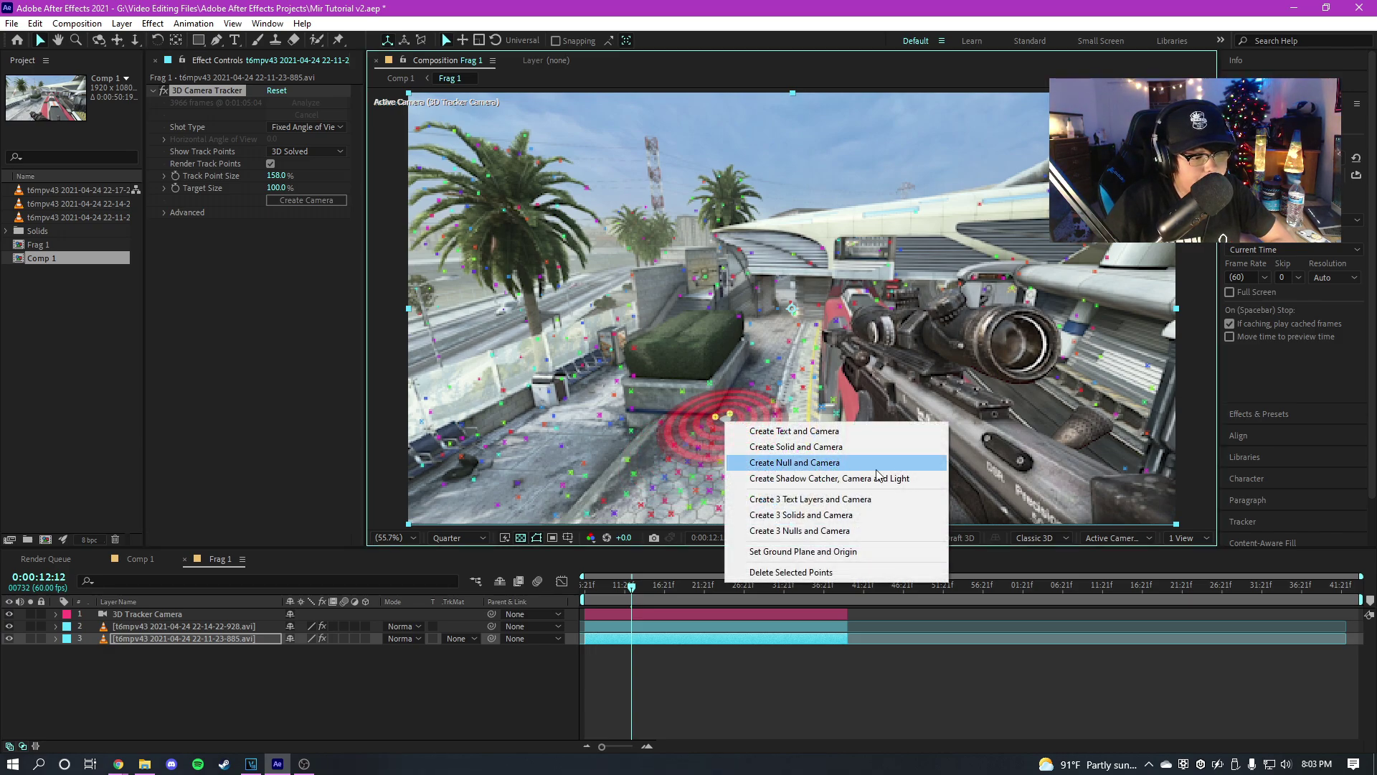
click(719, 421)
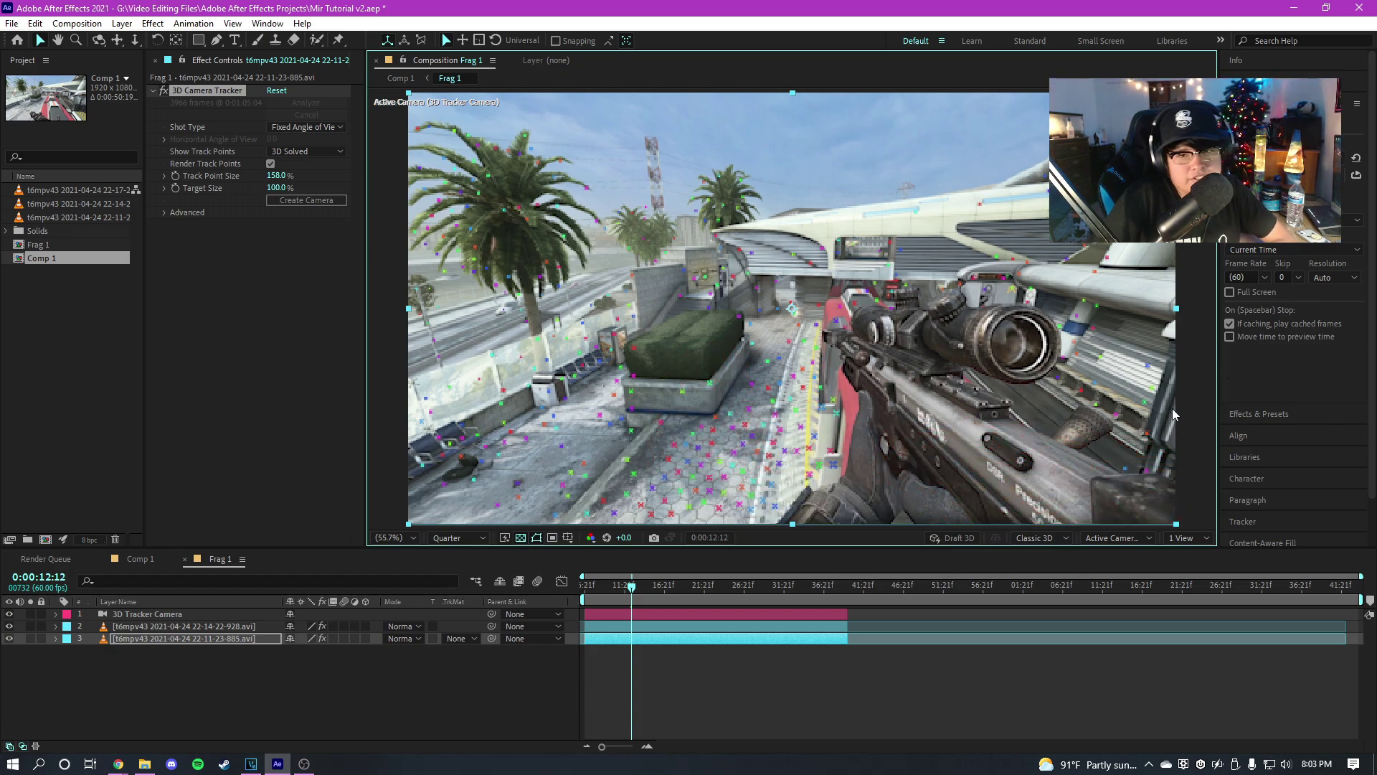
right_click(684, 498)
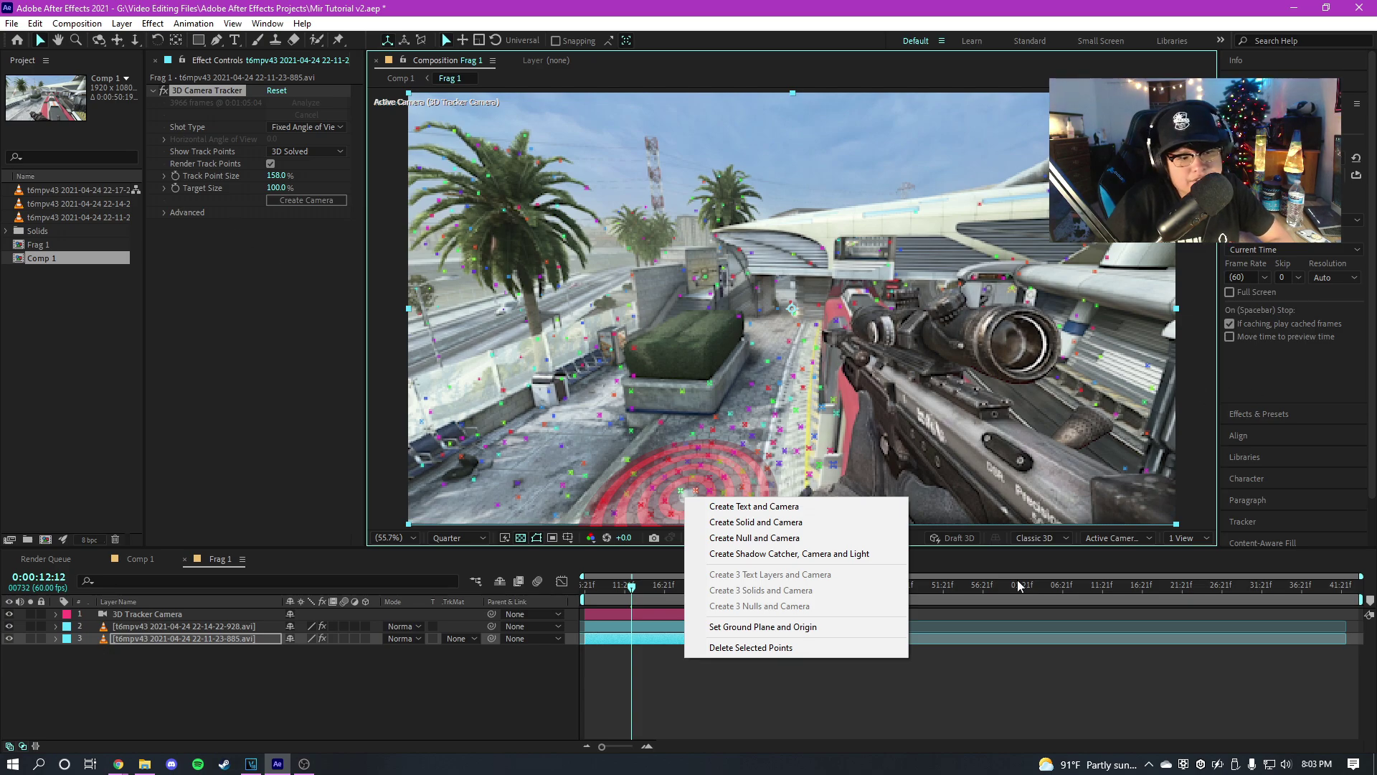
click(664, 674)
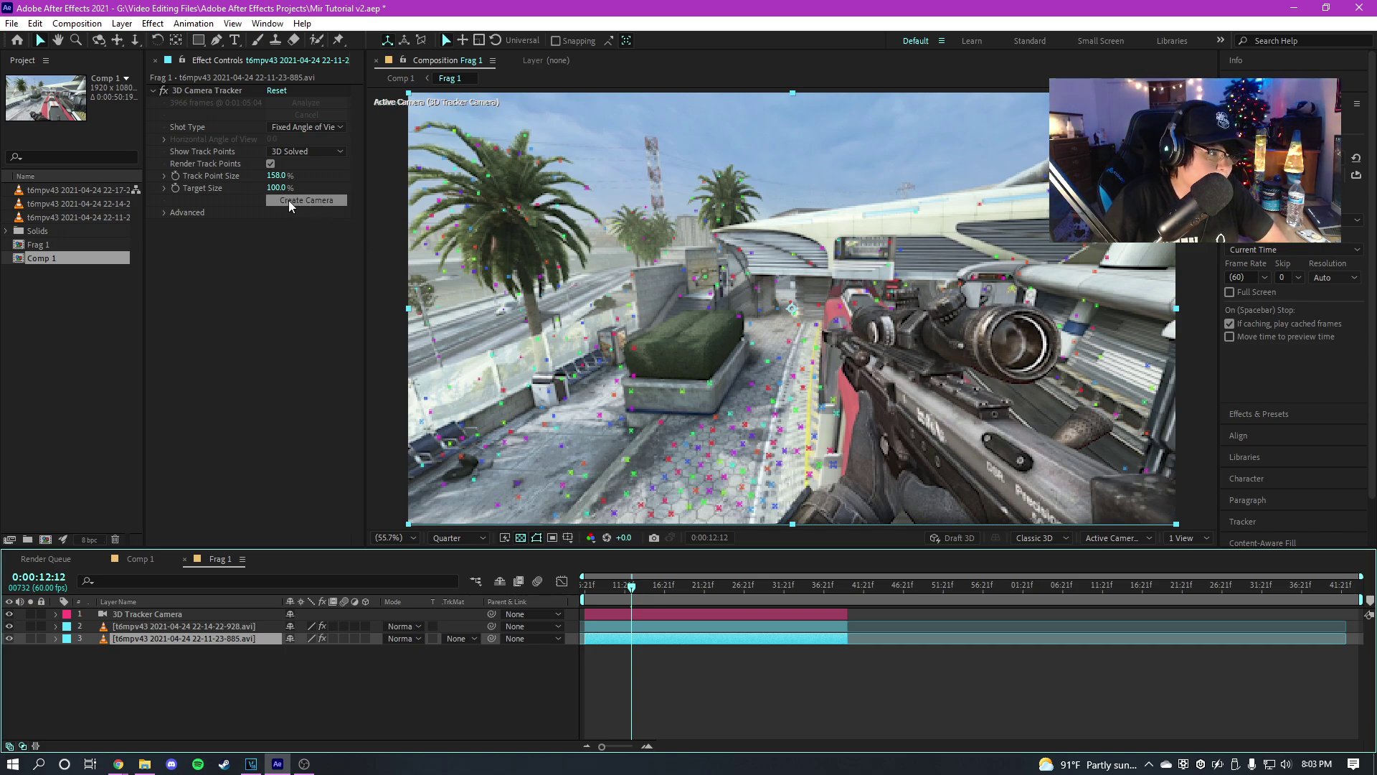
Inspect the 3D Tracker Camera layer and the effects on the background and gun clips in Frag 1, ending with nothing selected.
click(667, 615)
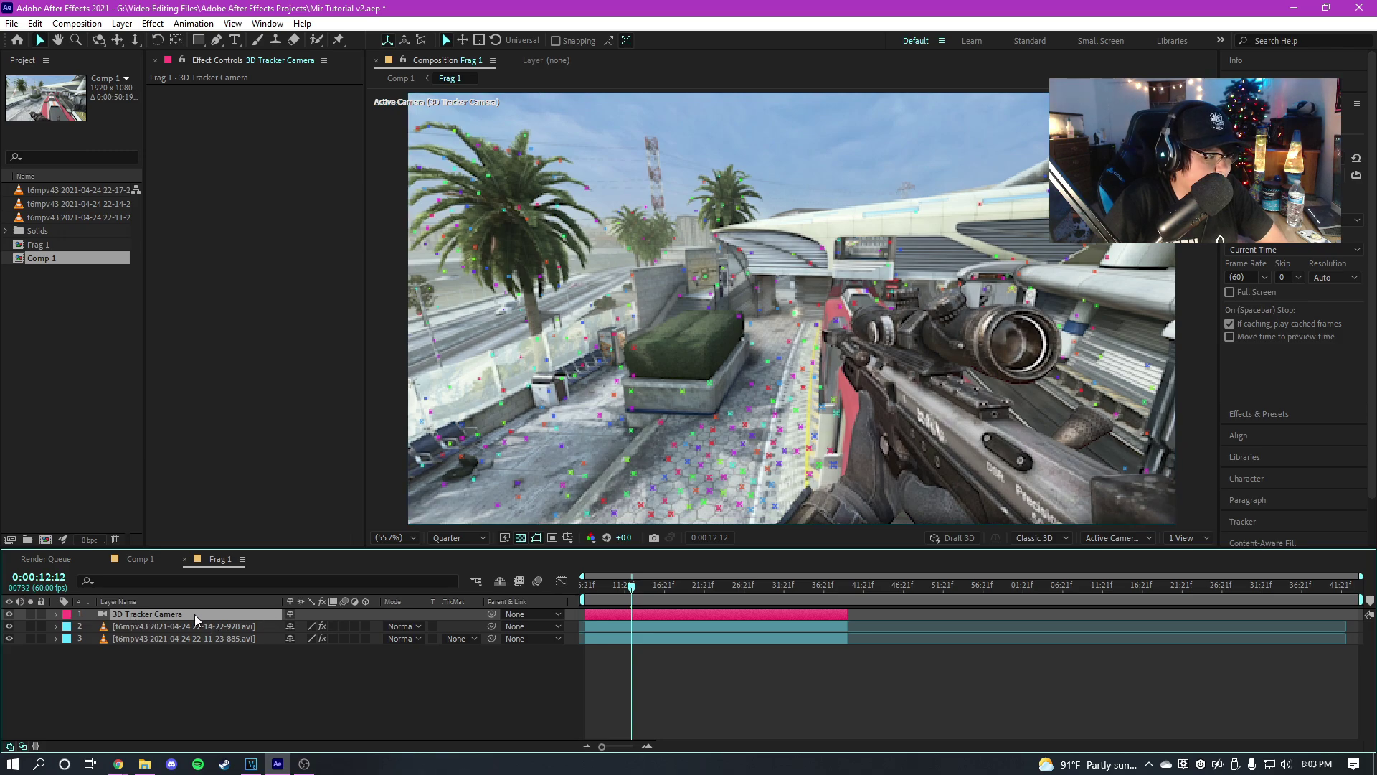
click(811, 637)
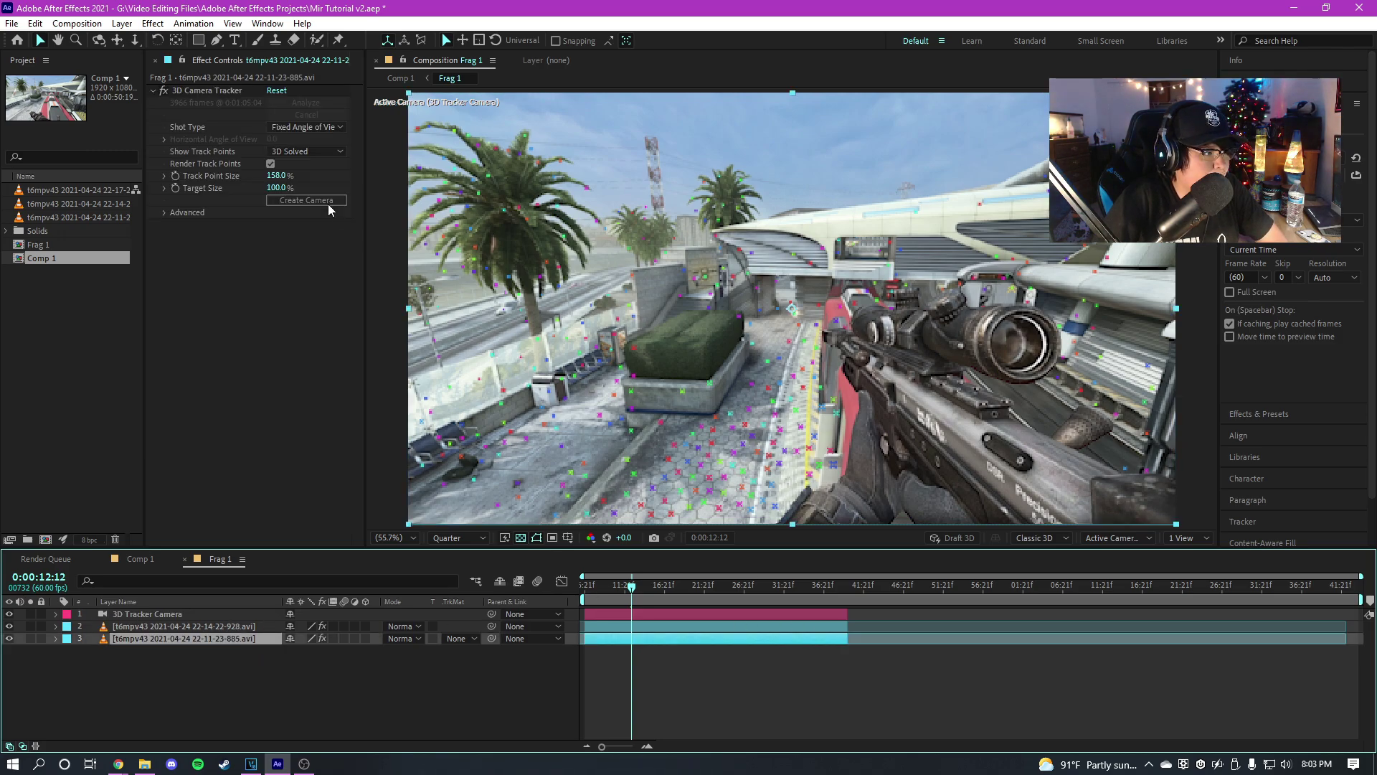
click(445, 626)
click(781, 694)
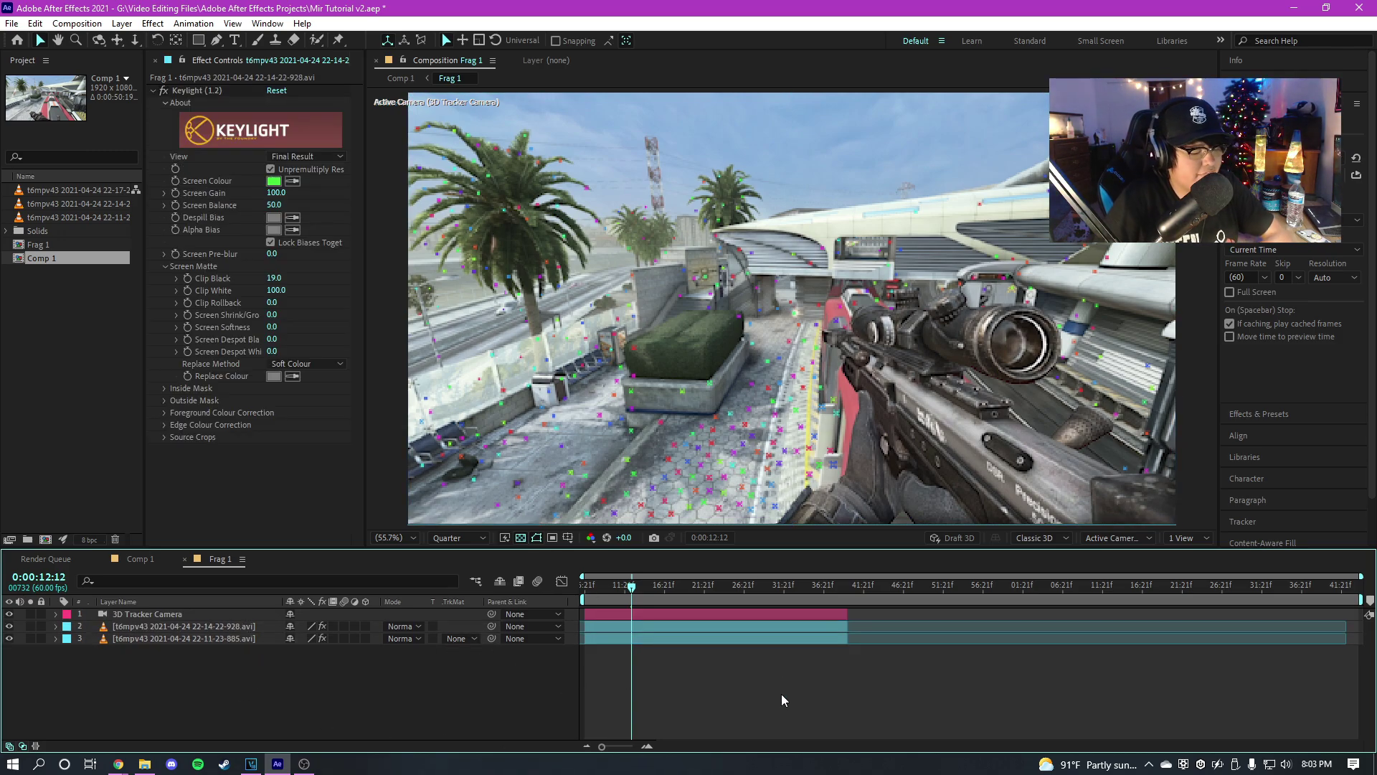
Create a 1920 x 1080 black solid in Frag 1 and place it between the gun clip and the background clip.
key(ctrl+y)
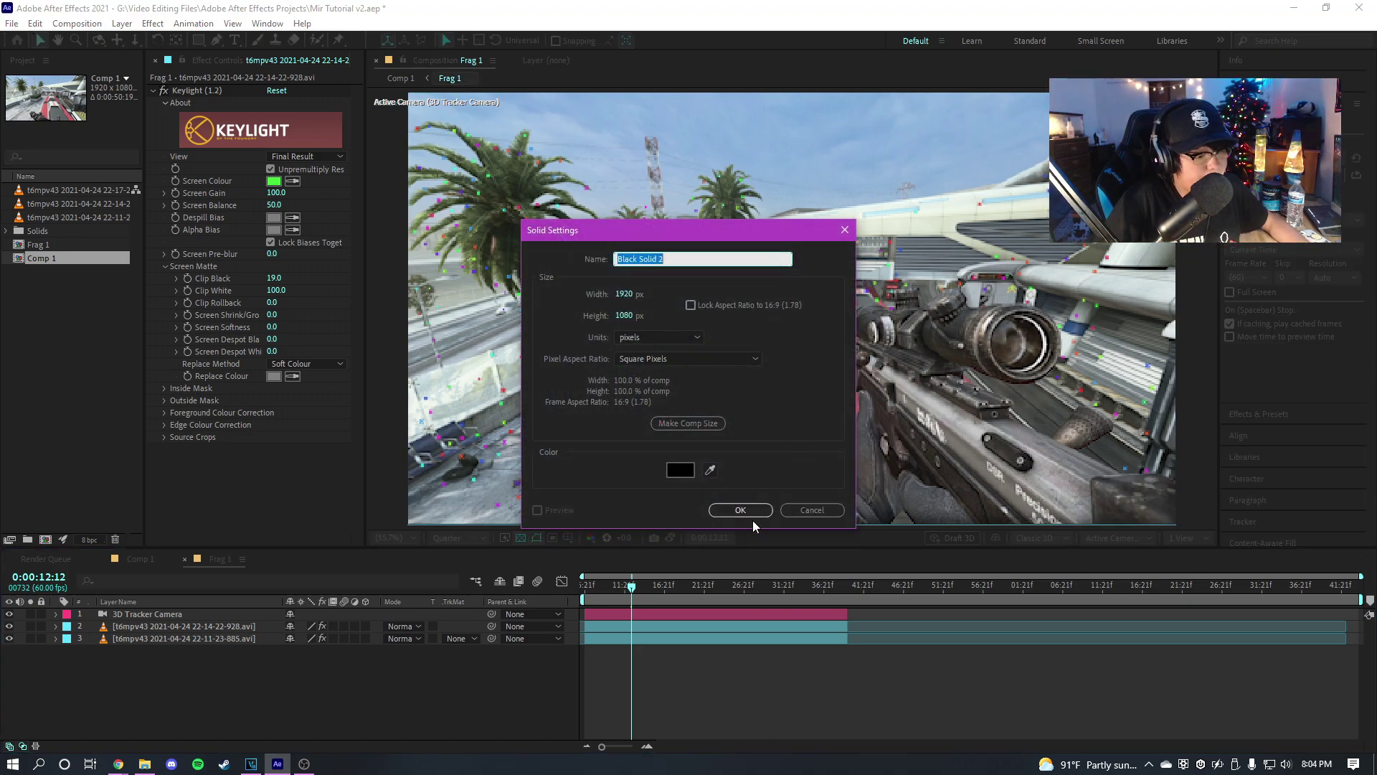
click(740, 510)
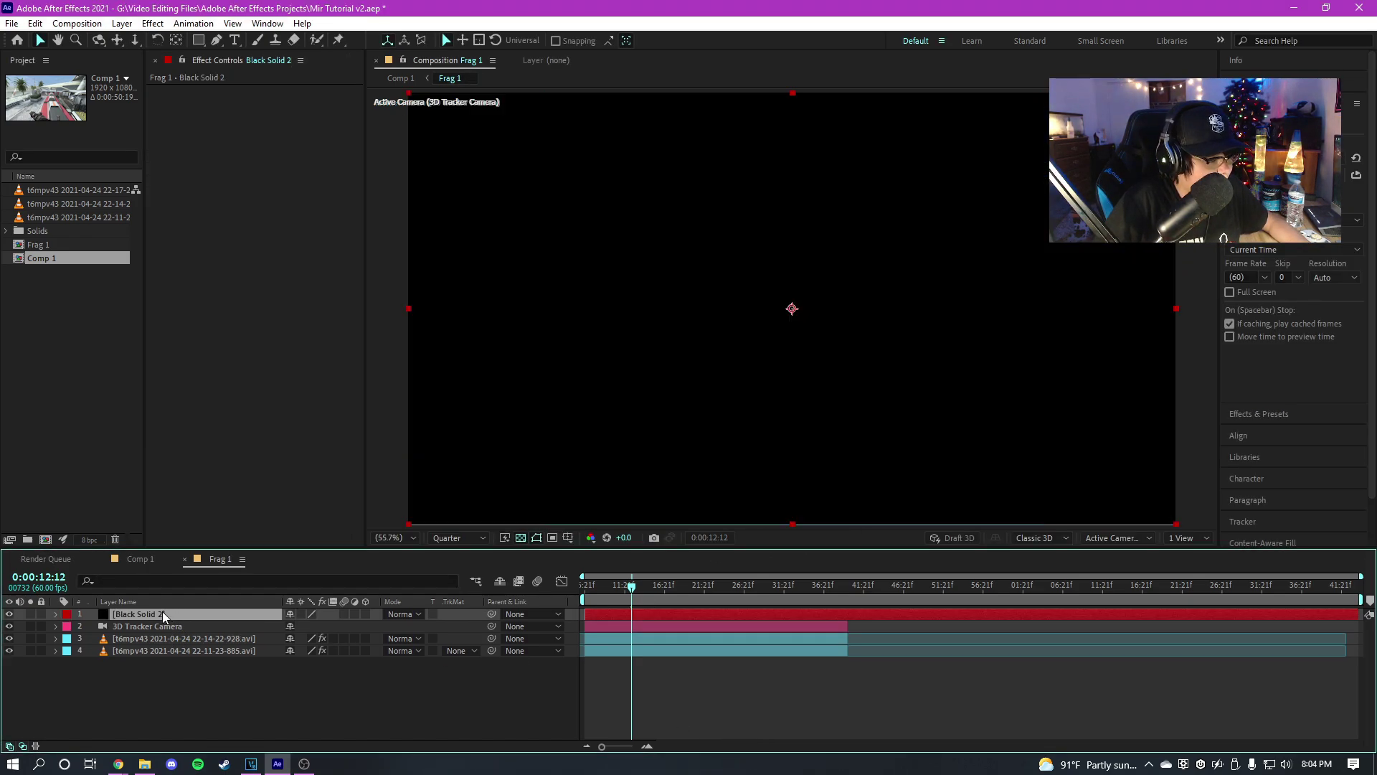
drag(158, 638, 150, 644)
click(156, 627)
click(149, 637)
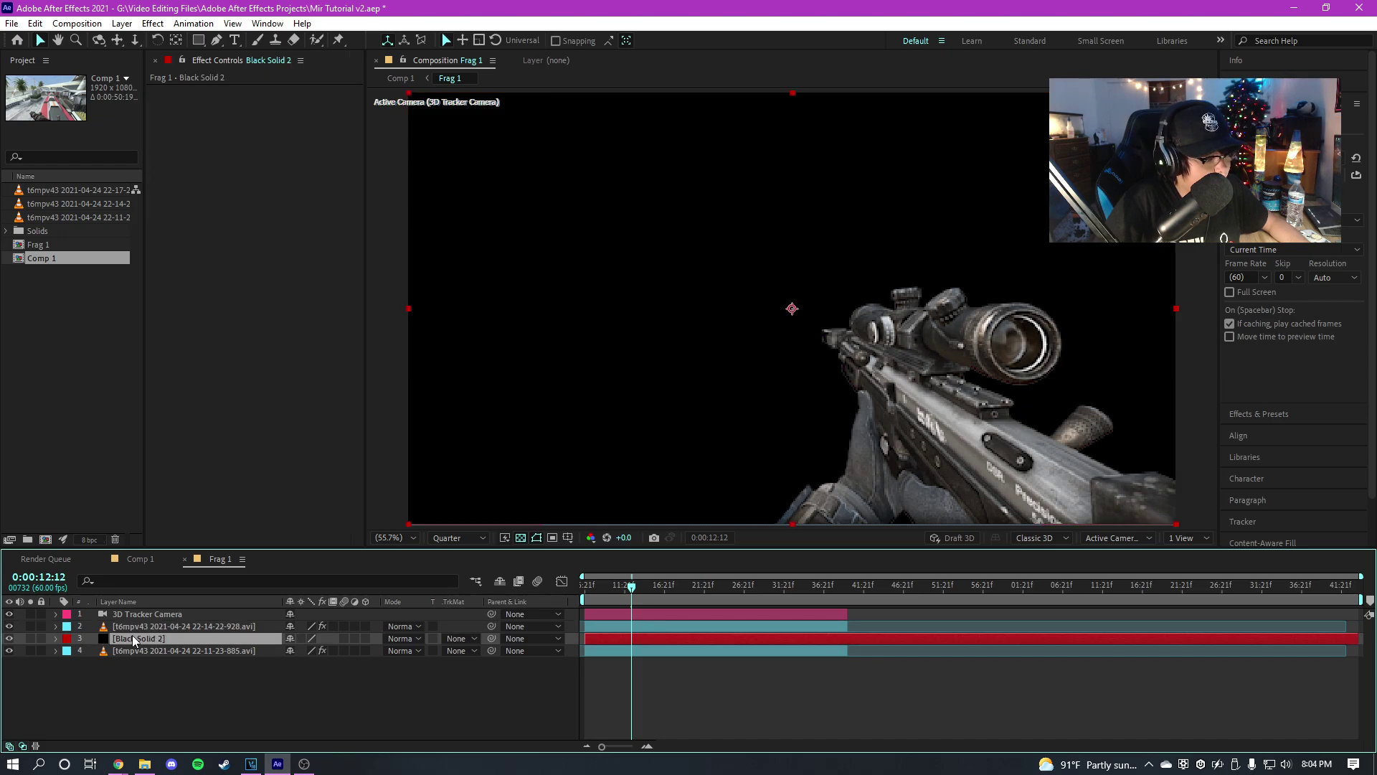
click(128, 628)
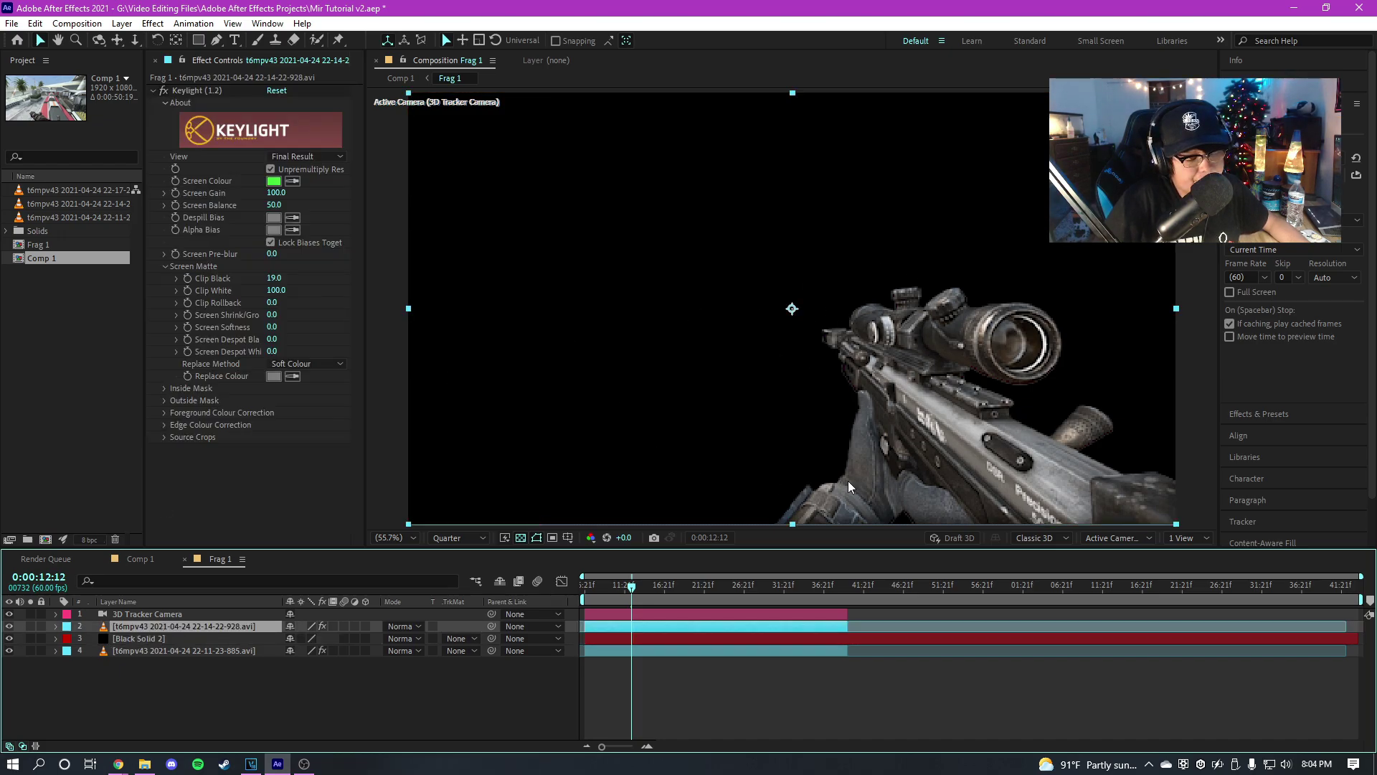
Apply the Trapcode Mir 3 effect to the black solid.
click(643, 642)
key(ctrl+space)
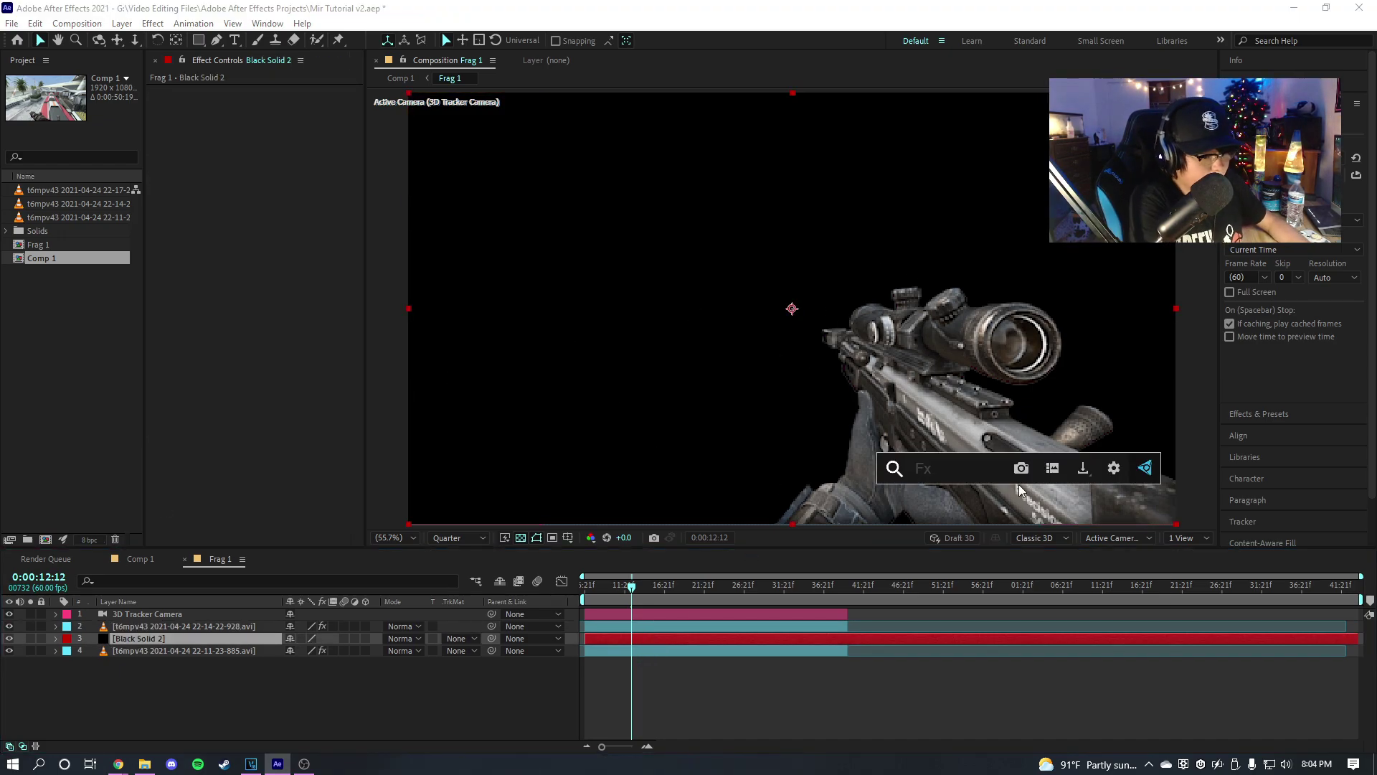
text(mir)
key(Return)
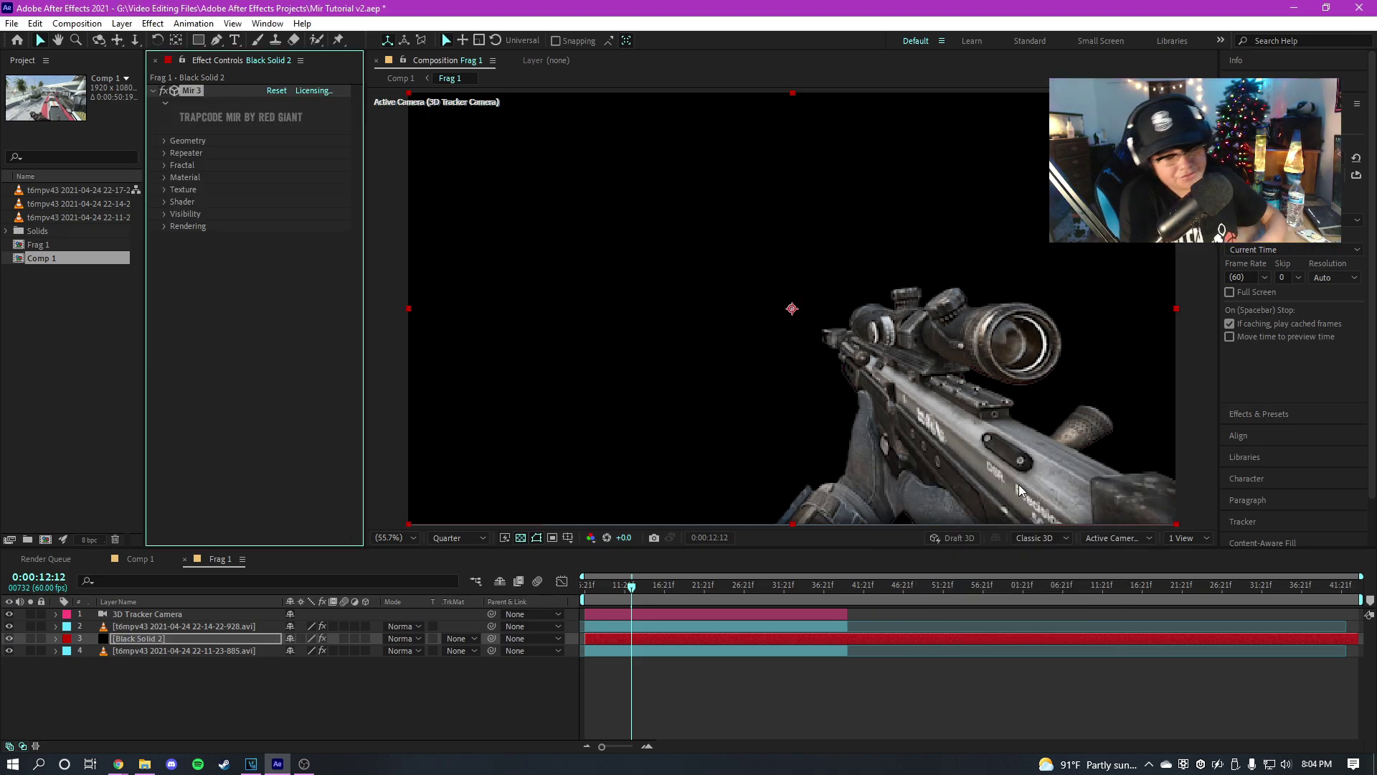
click(1229, 325)
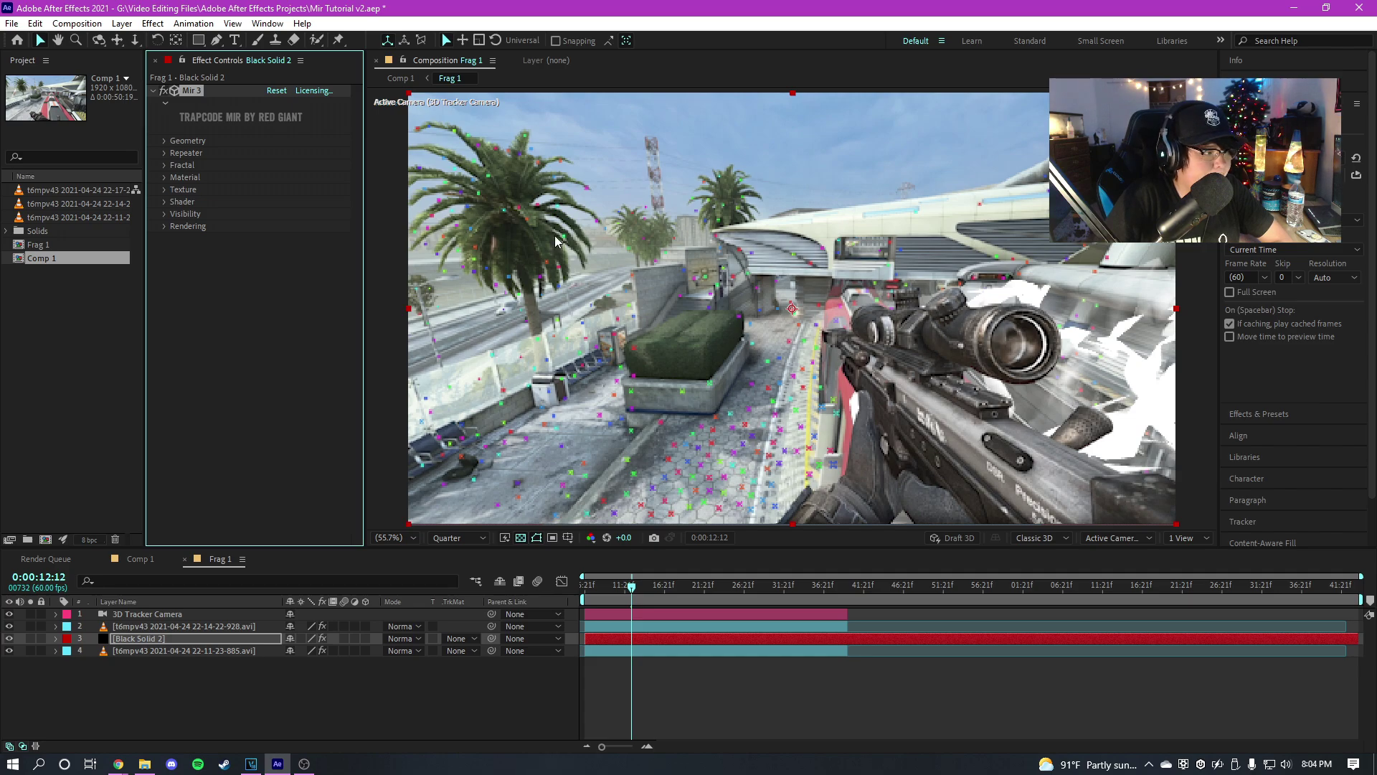
Toggle solo on and off for the black solid to view the Mir mesh alone.
click(31, 637)
click(31, 637)
click(524, 536)
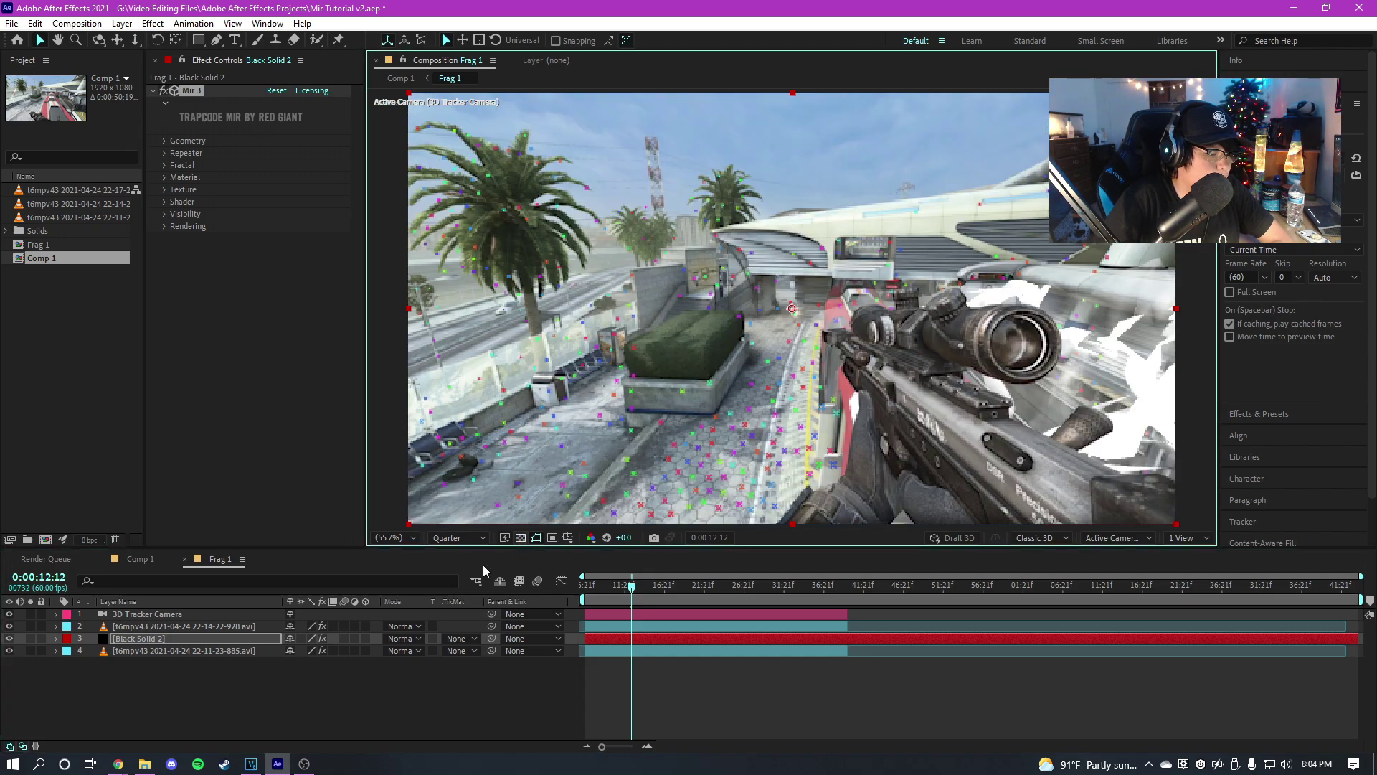
click(31, 638)
click(31, 637)
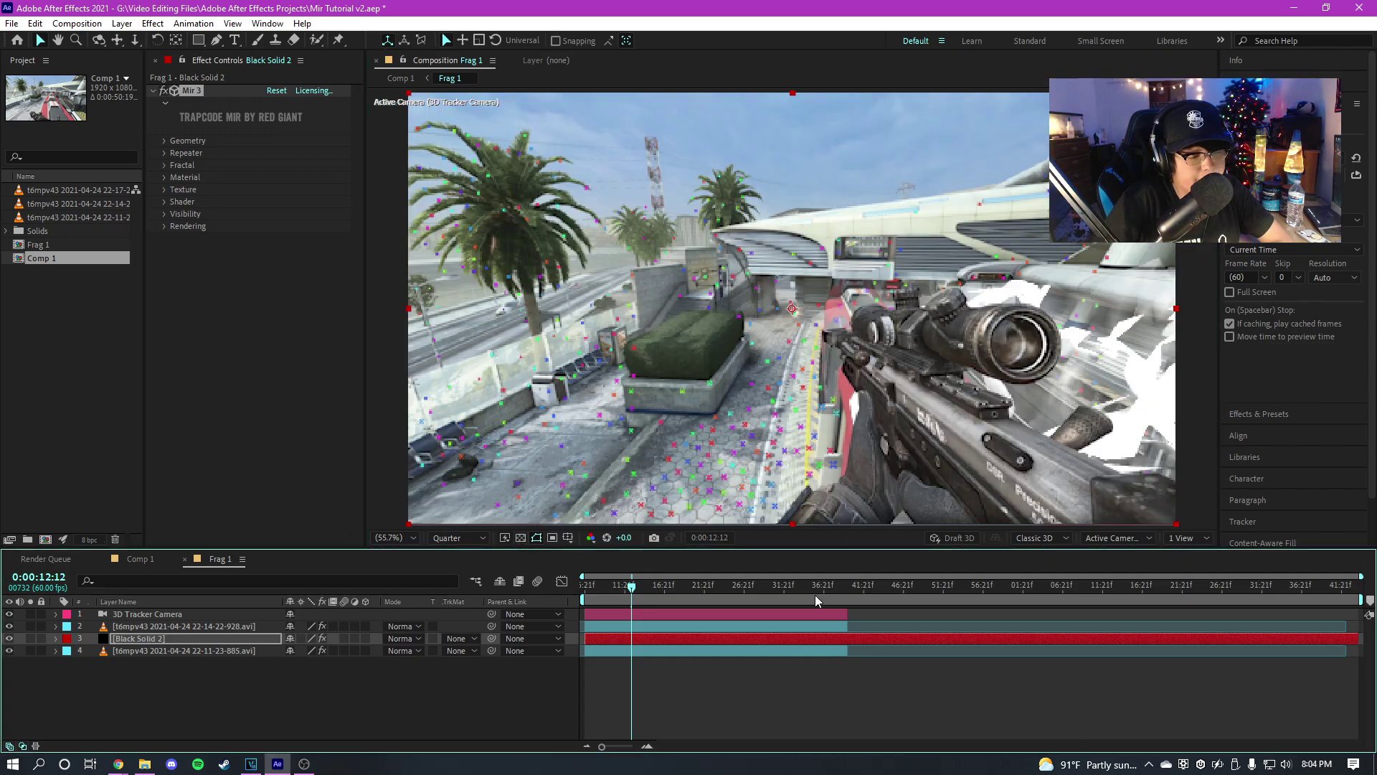
Set the Mir geometry's position on the black solid to about 123, 849, 891, over the ground beside the train.
click(169, 141)
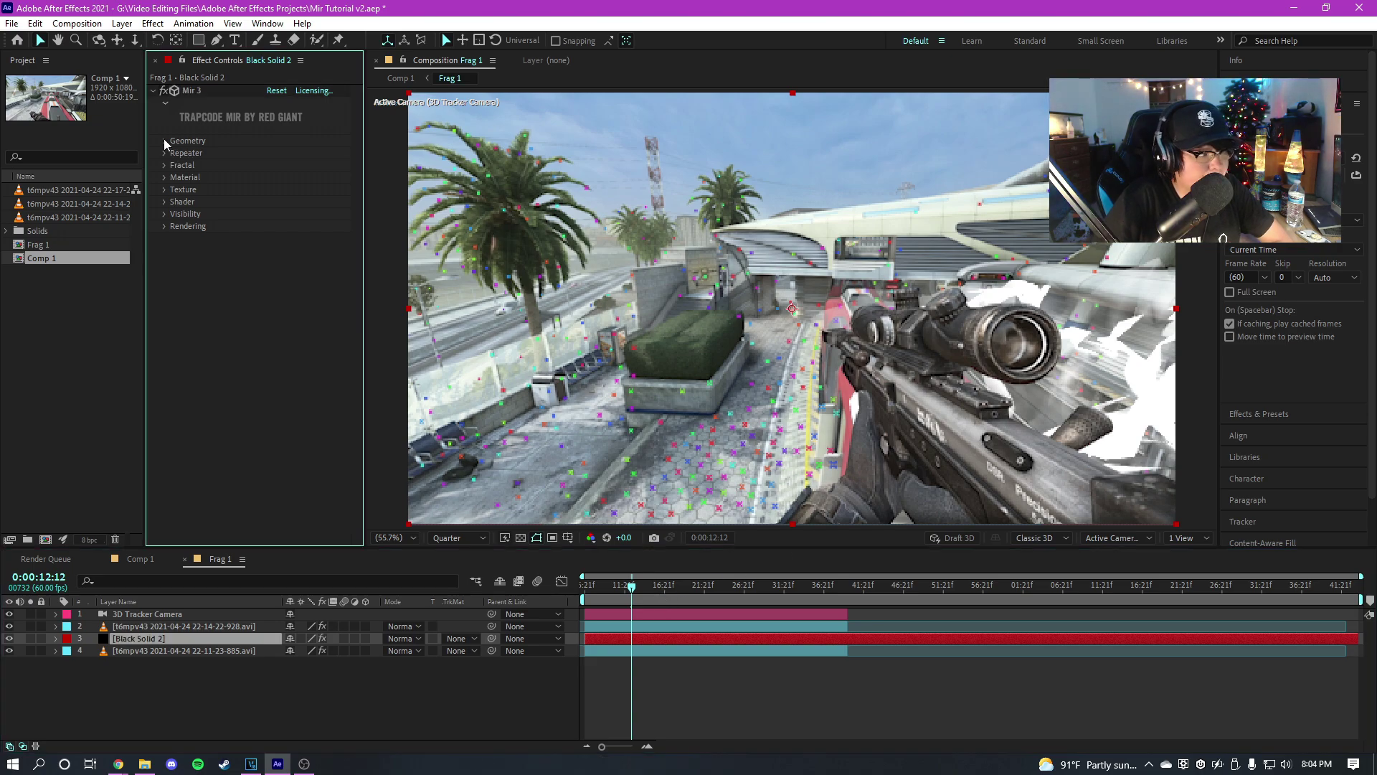
click(163, 140)
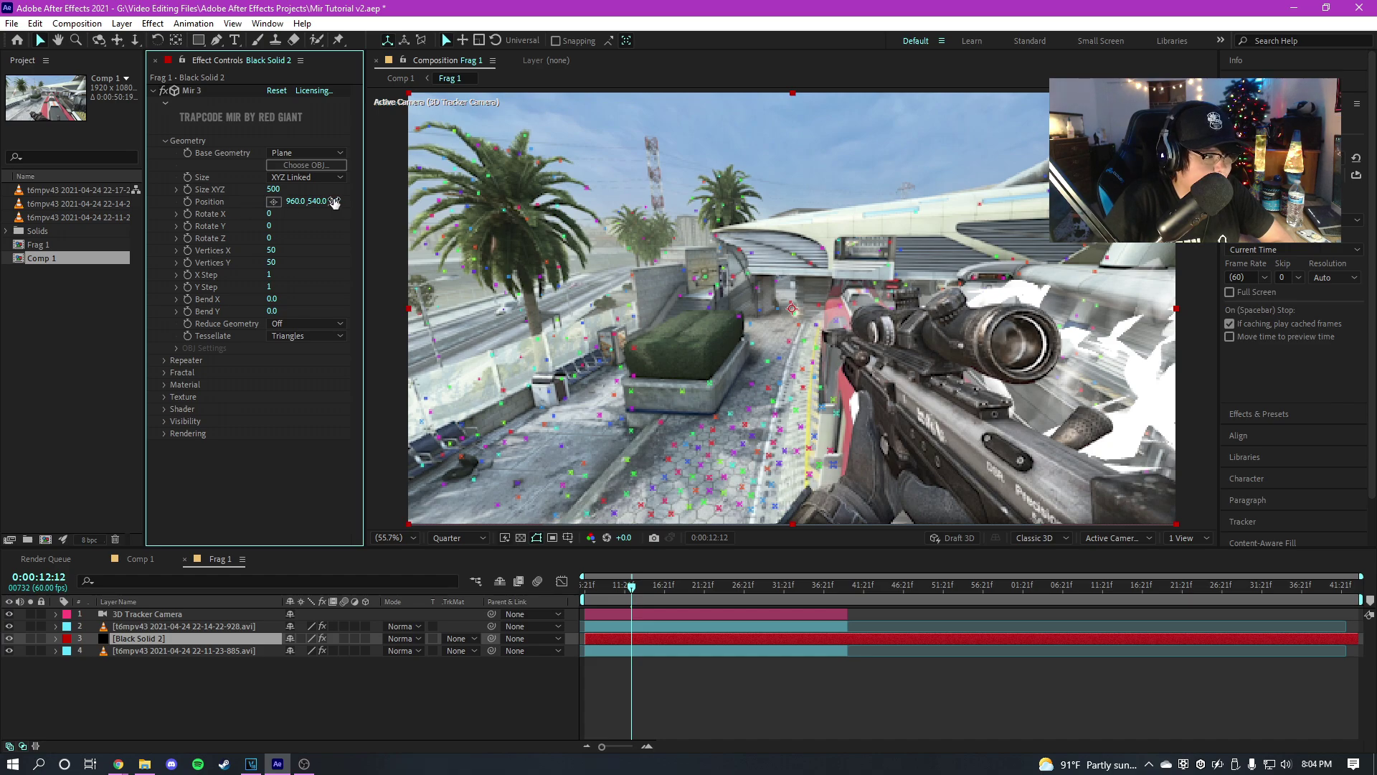
drag(334, 202, 393, 228)
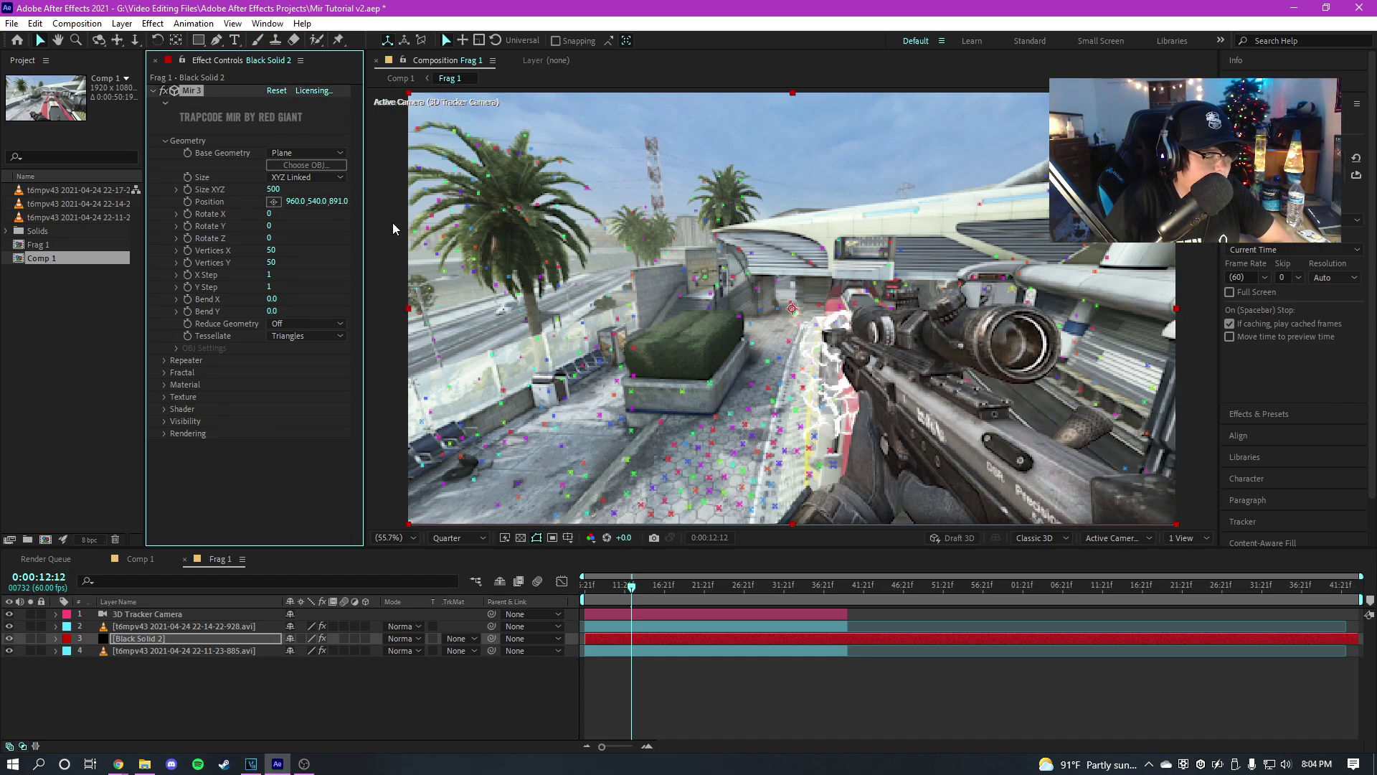
drag(312, 202, 317, 200)
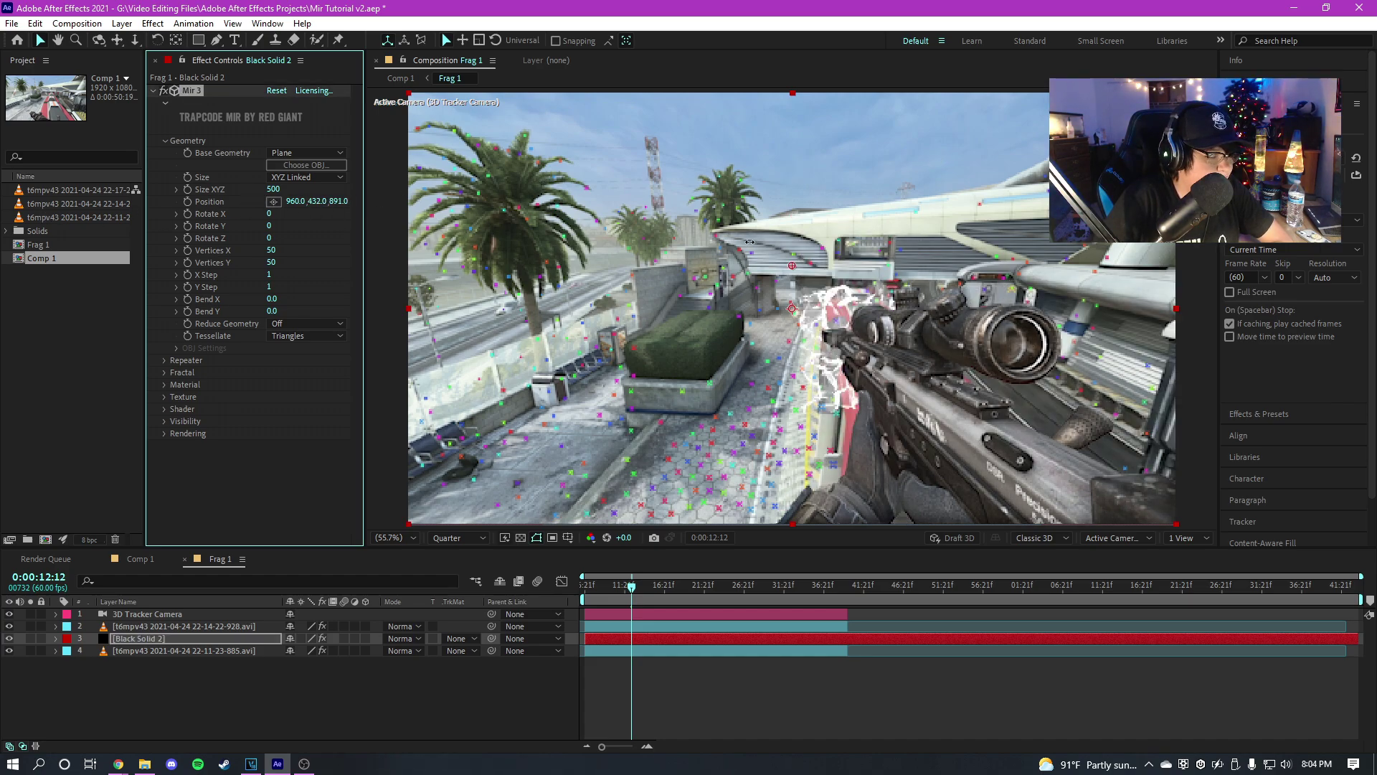
drag(750, 243, 751, 243)
drag(294, 202, 0, 202)
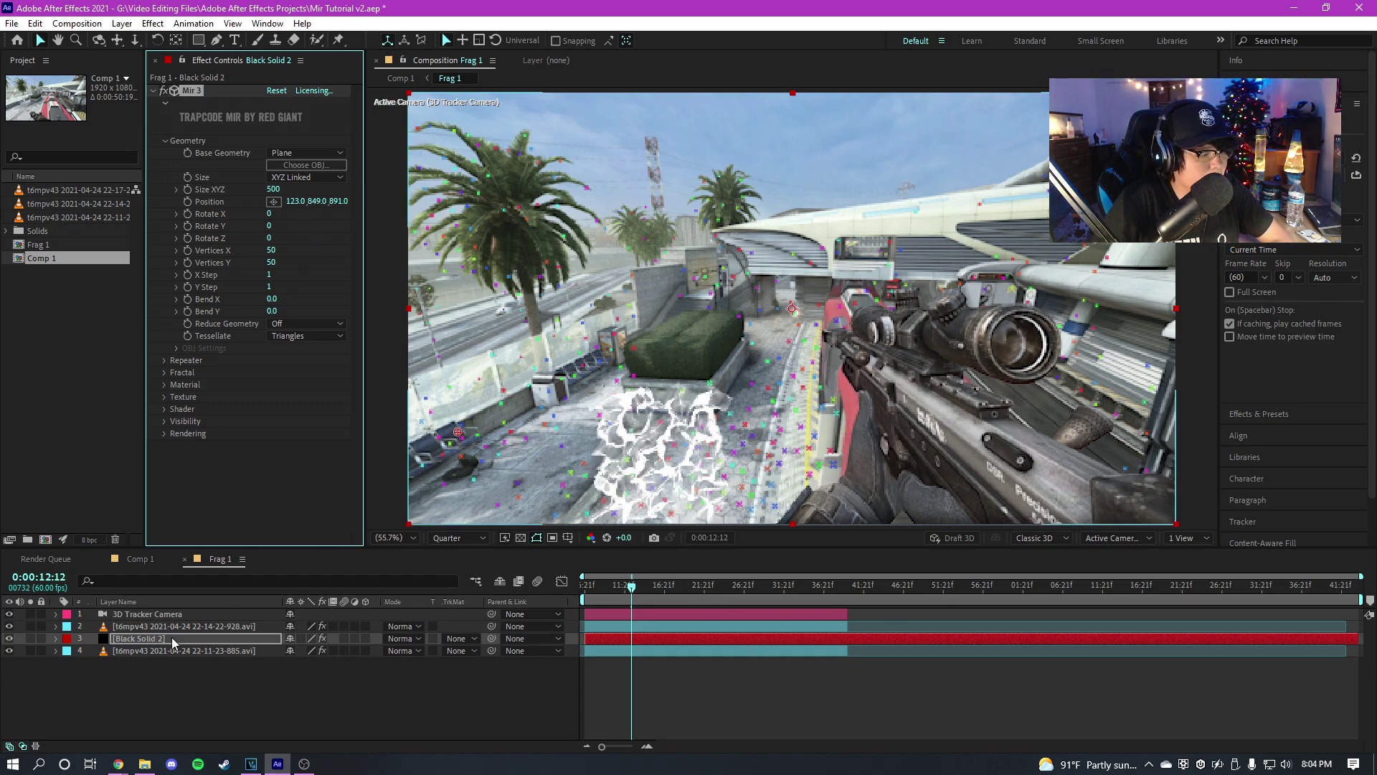
Reveal the black solid's own layer Position property for comparison with Mir's position, and hide it again.
click(200, 649)
click(242, 640)
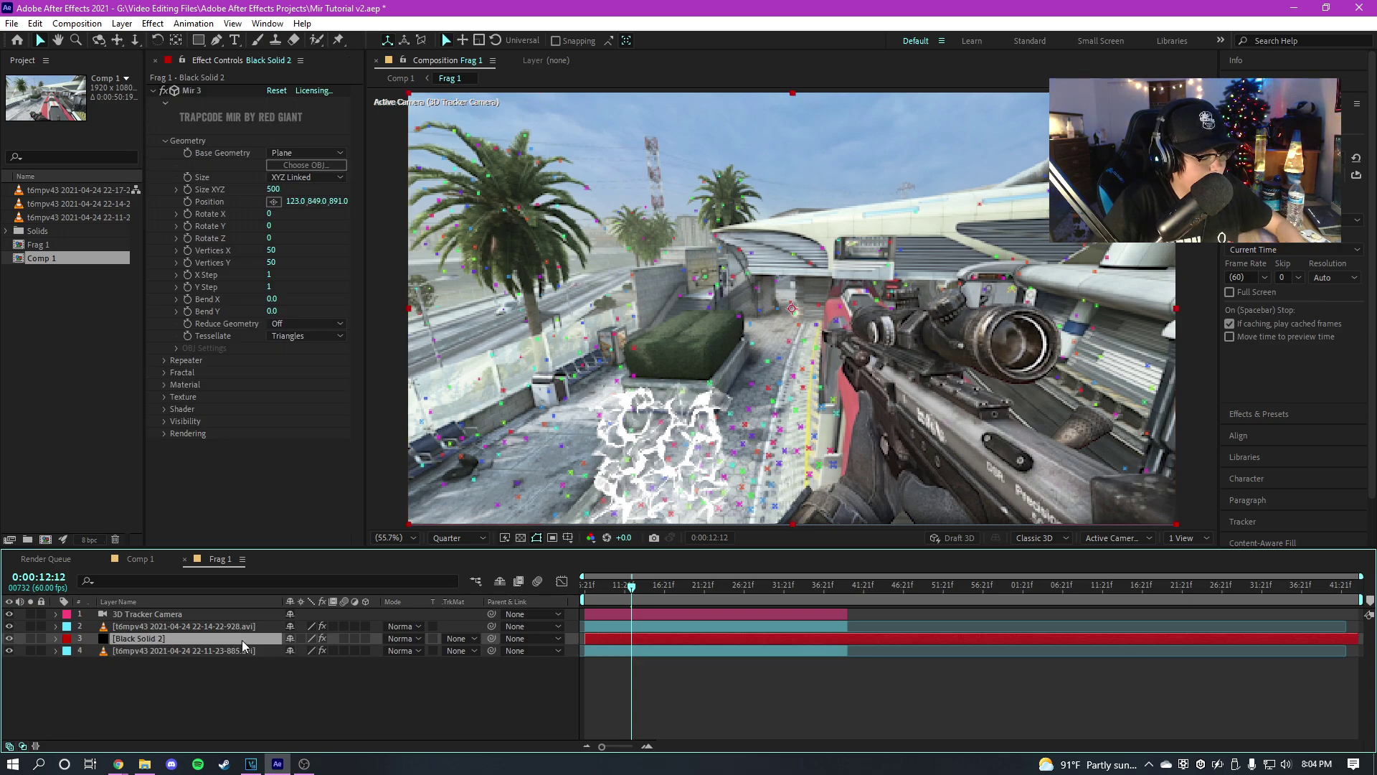
key(p)
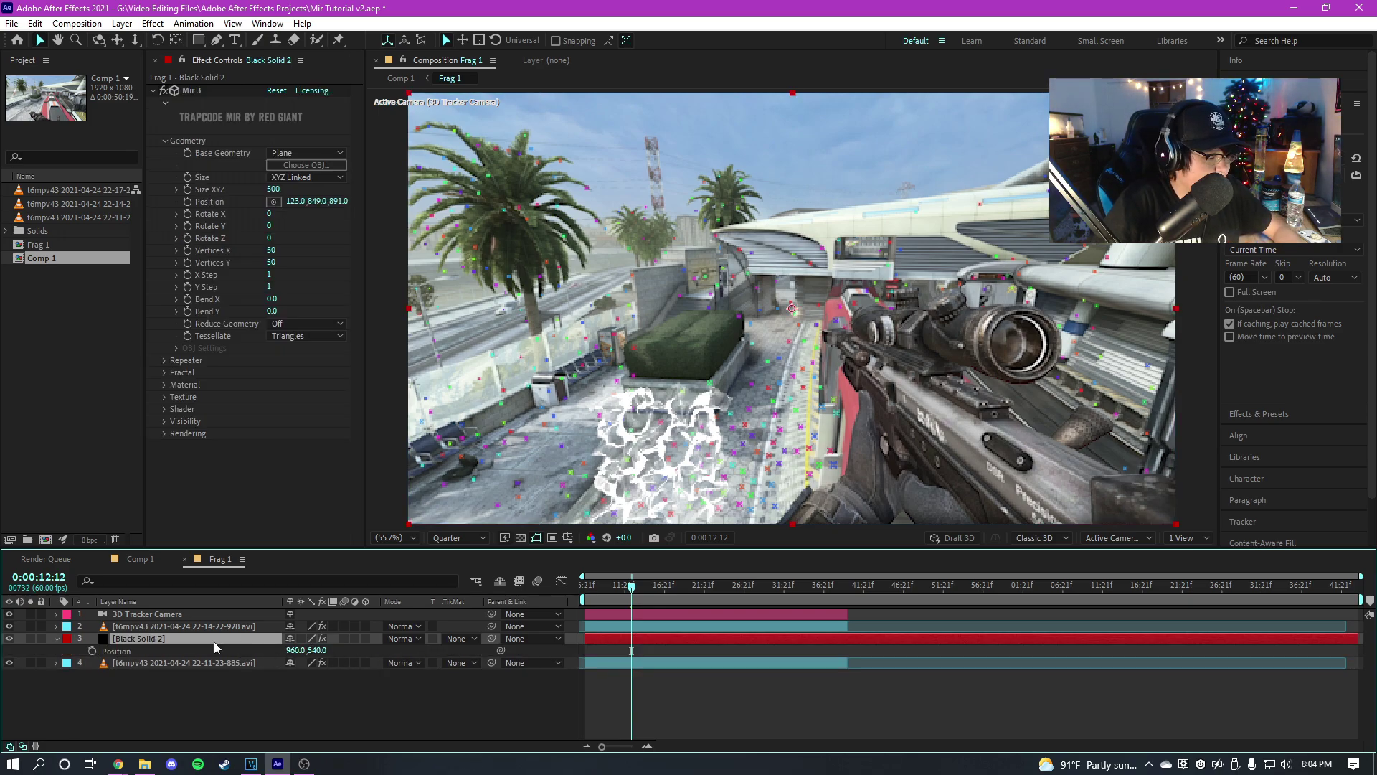
click(192, 628)
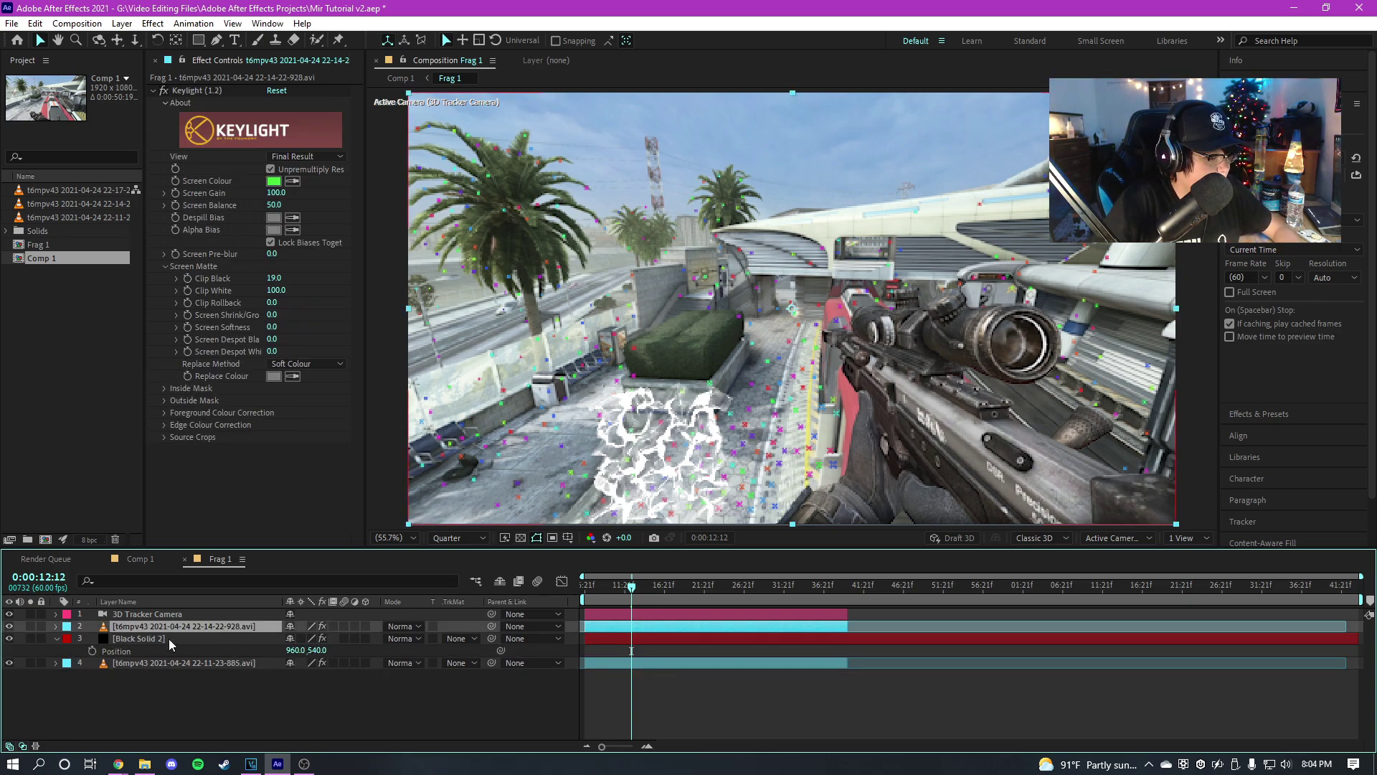
click(170, 638)
key(p)
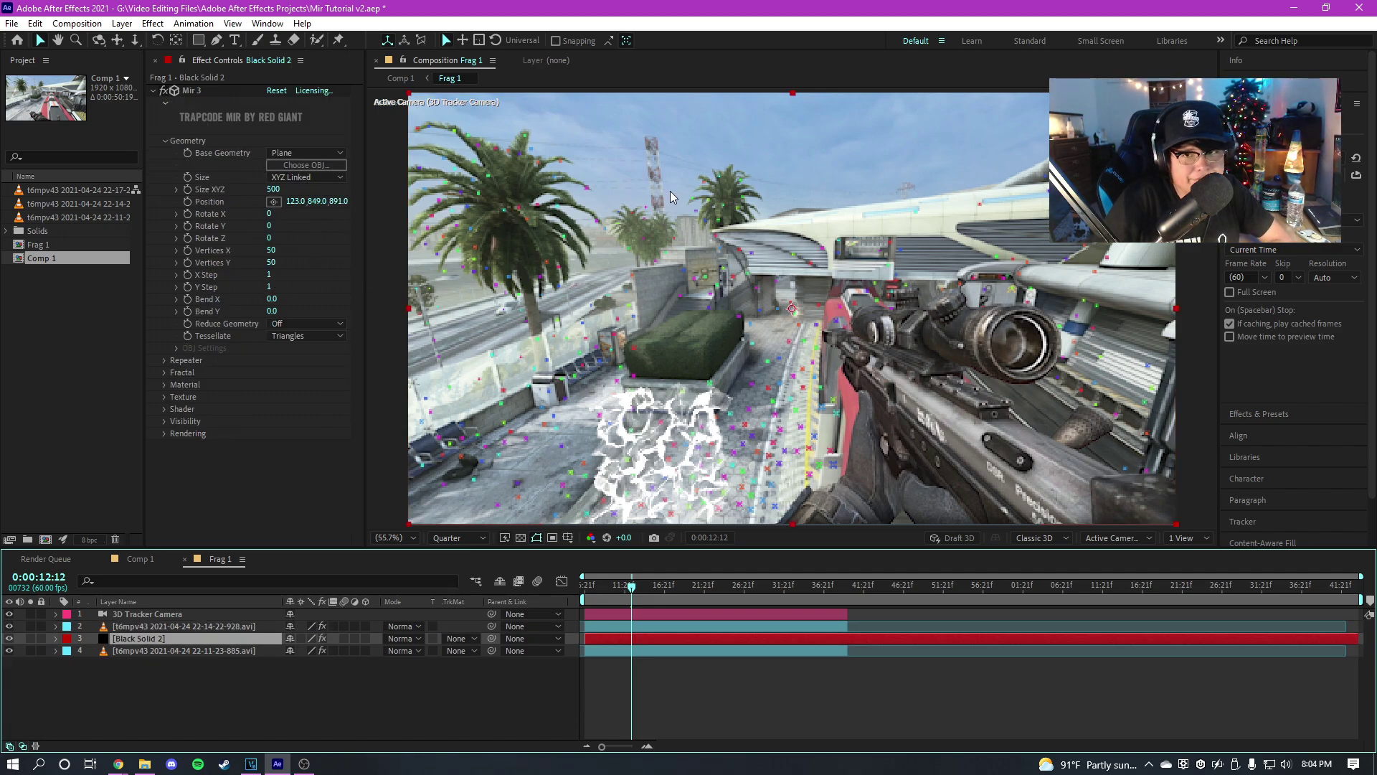
Tilt the Mir plane to a Rotate X of 111 and check it against the footage at several times, ending at 0:00:21:34.
click(276, 225)
drag(270, 219, 352, 218)
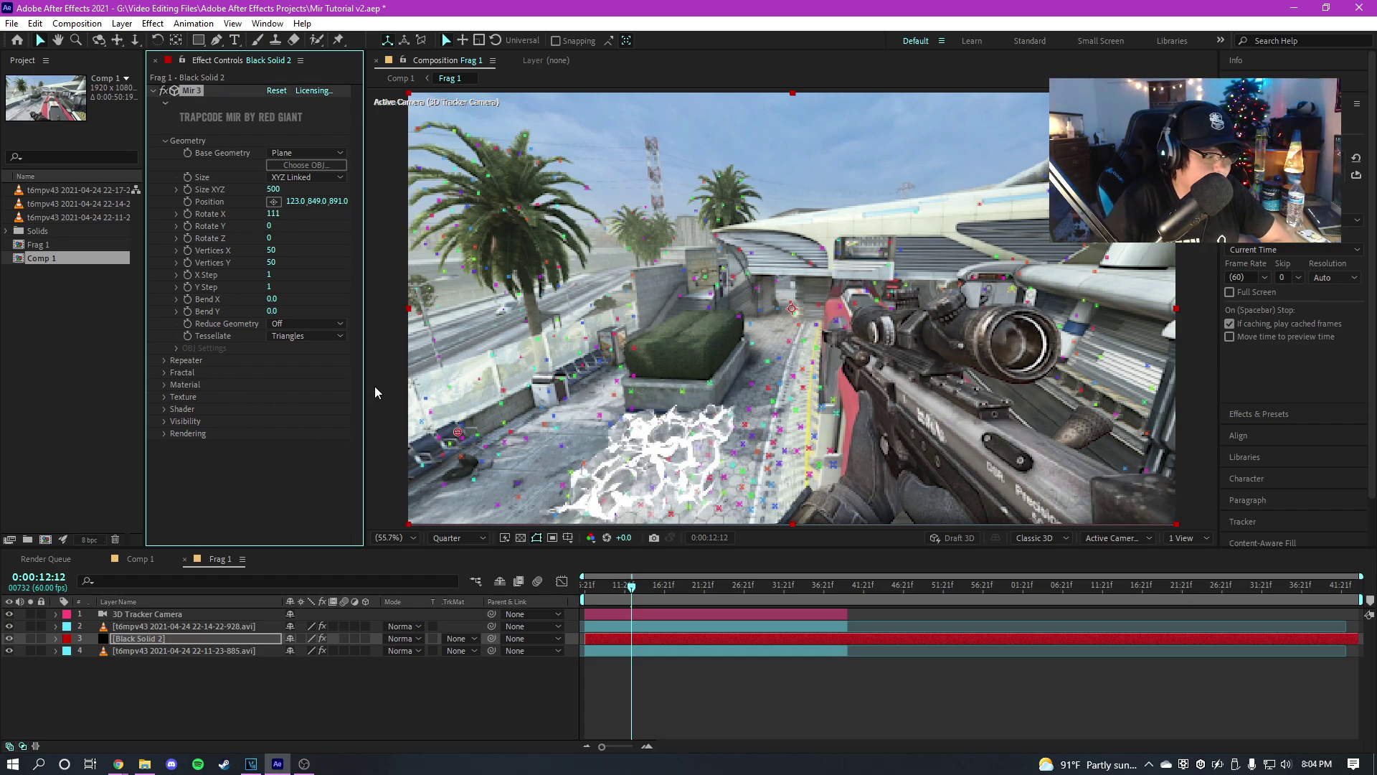
click(660, 587)
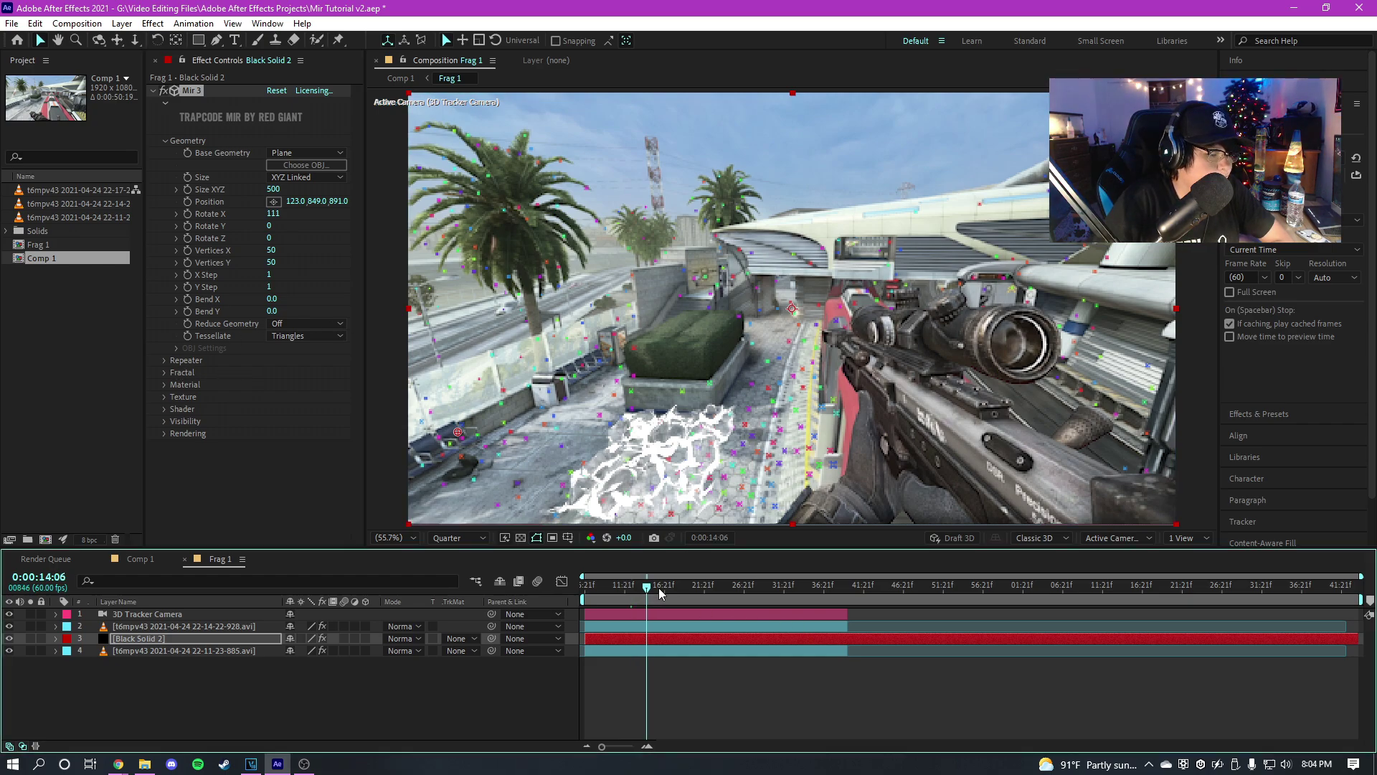
click(711, 589)
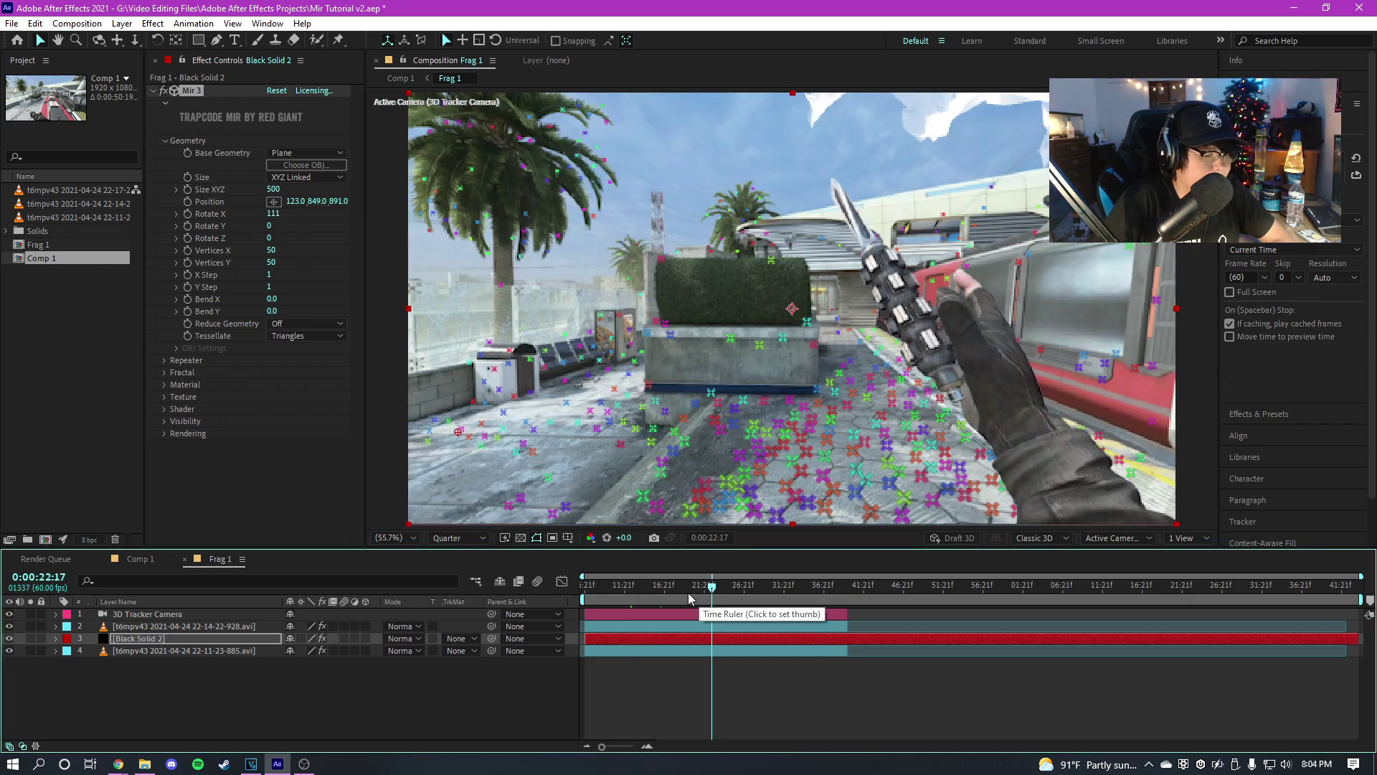
click(682, 590)
click(693, 590)
click(720, 590)
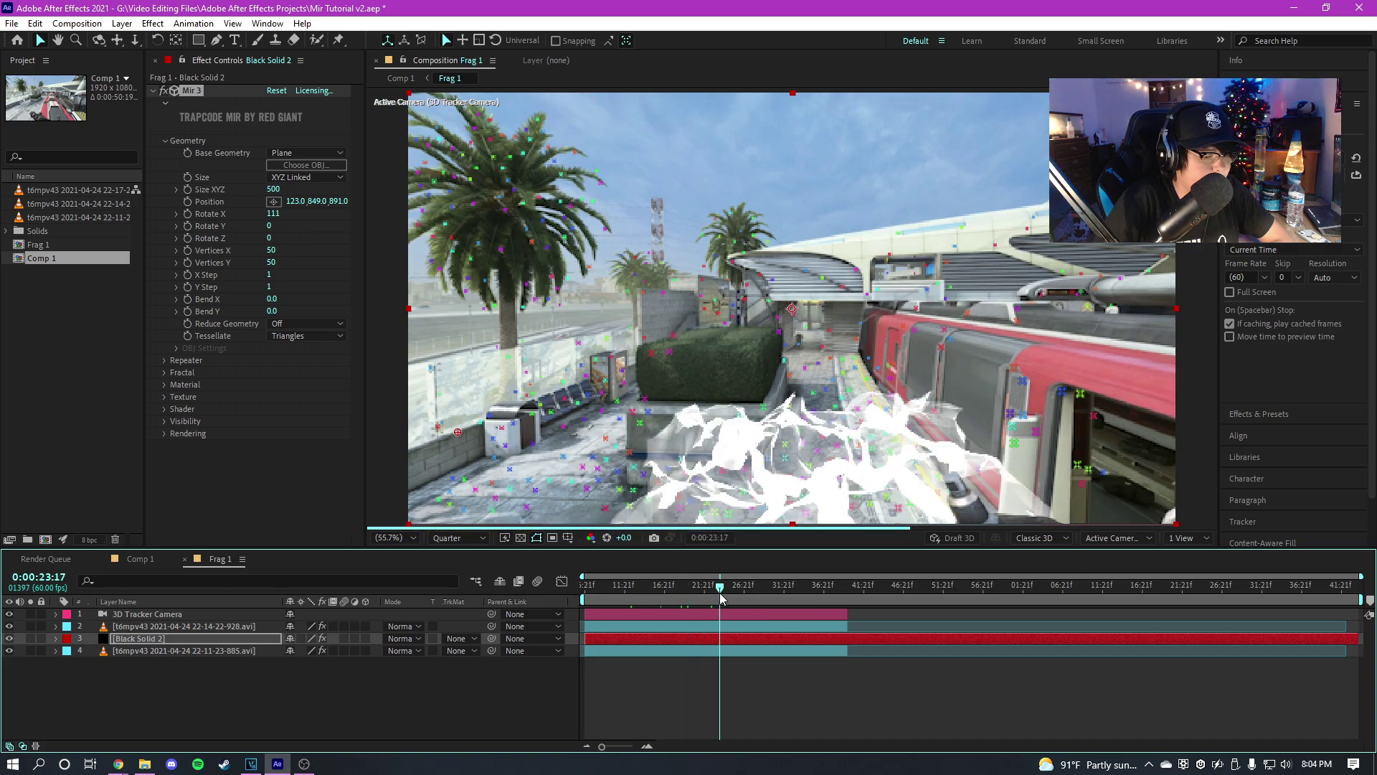
click(707, 589)
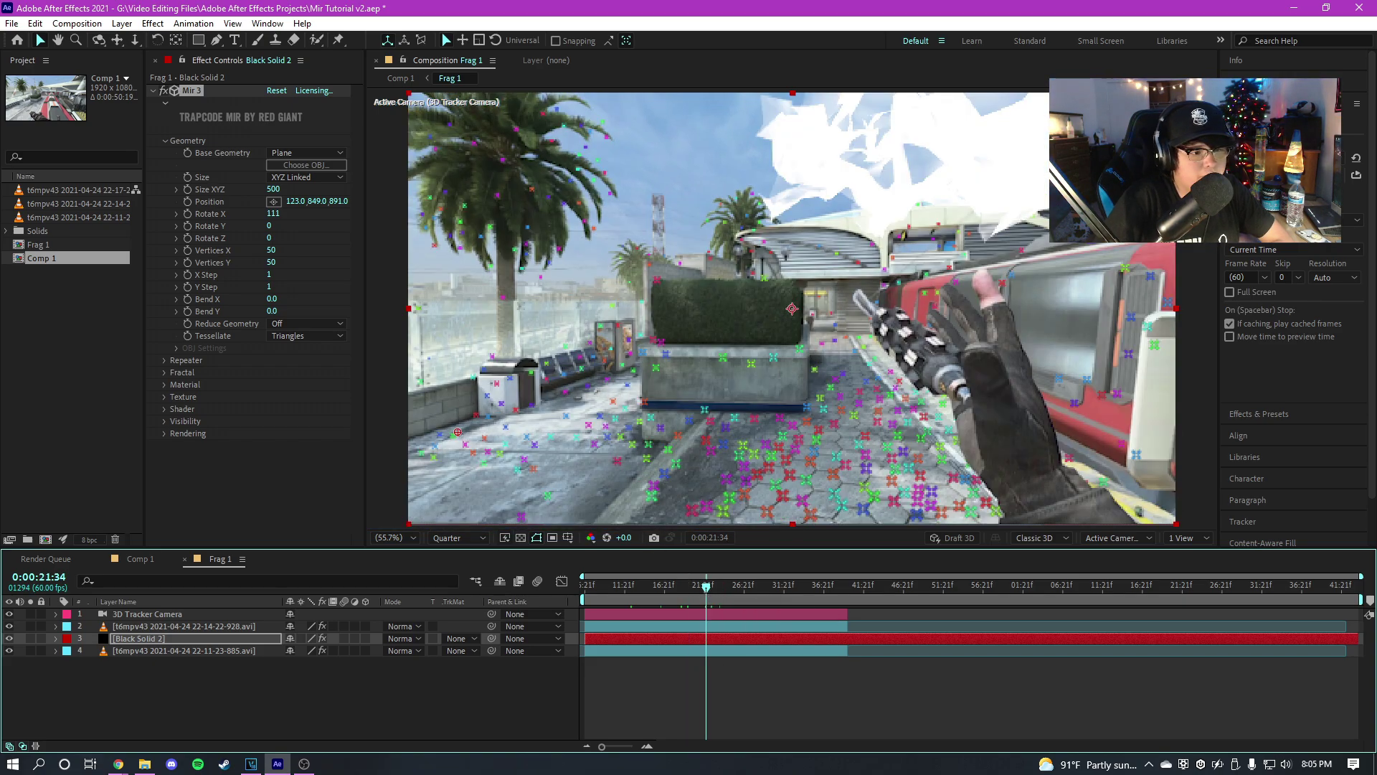
Enlarge the Mir plane to size 2280 and position it at about -98, 1255, 1362 across the ground, checking it at 0:00:20:56.
drag(305, 204, 284, 253)
drag(334, 202, 509, 233)
drag(399, 203, 447, 203)
drag(317, 203, 457, 249)
click(325, 281)
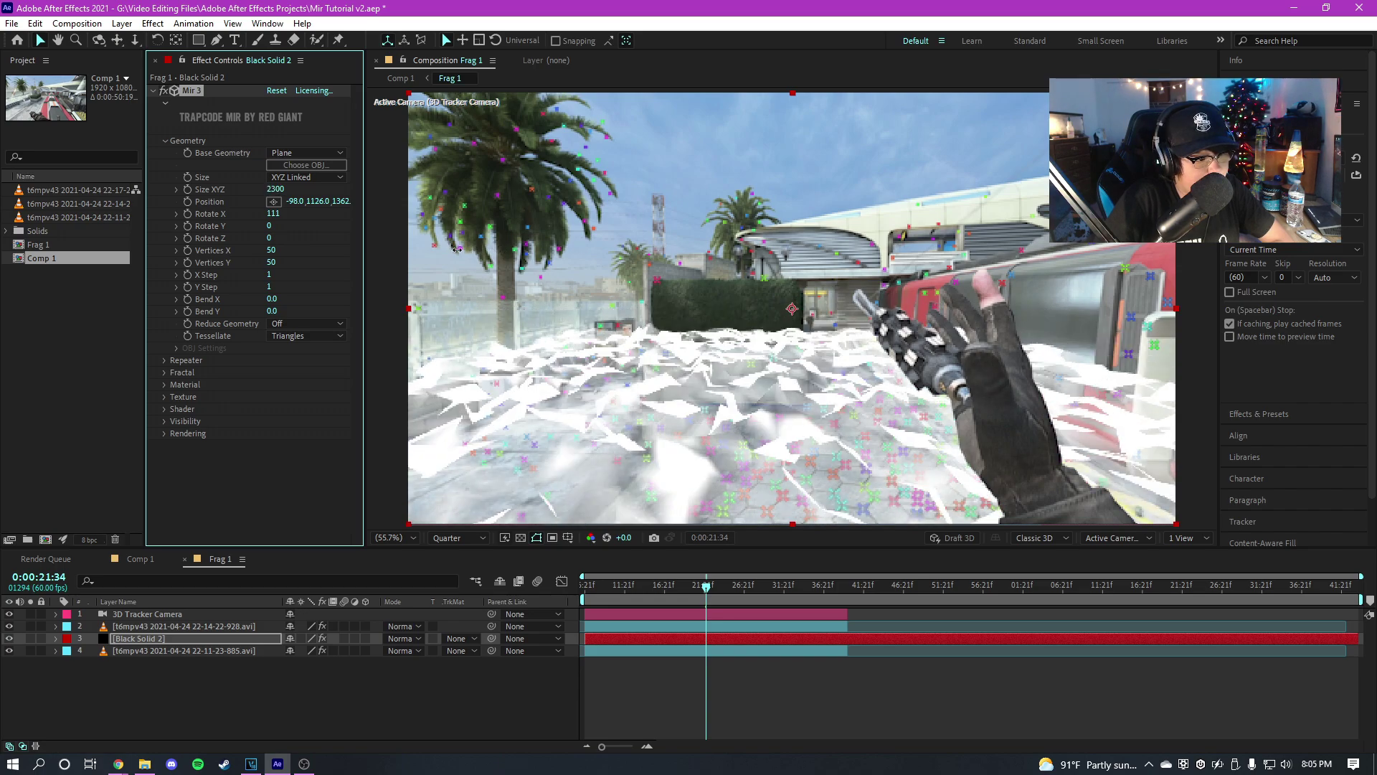
click(307, 178)
click(361, 231)
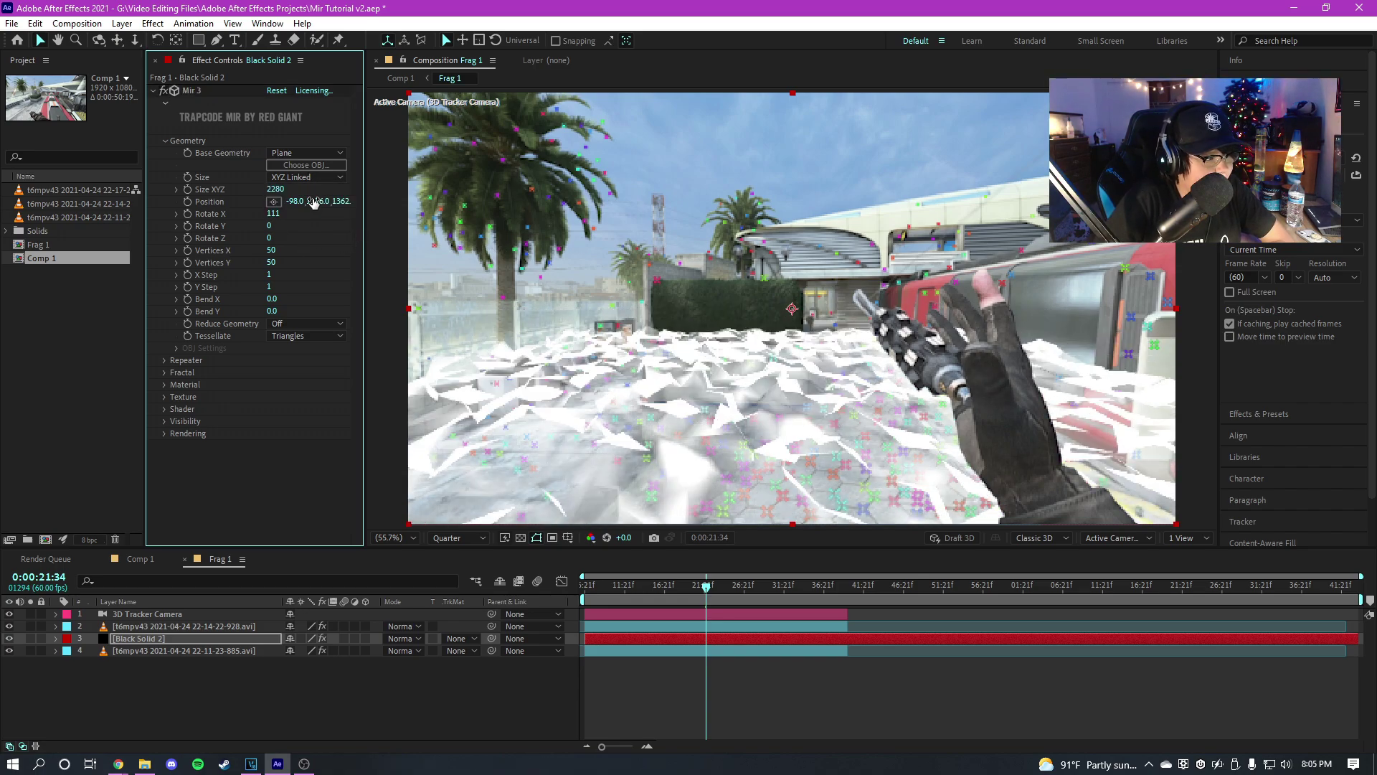
drag(316, 202, 405, 218)
drag(673, 588, 703, 597)
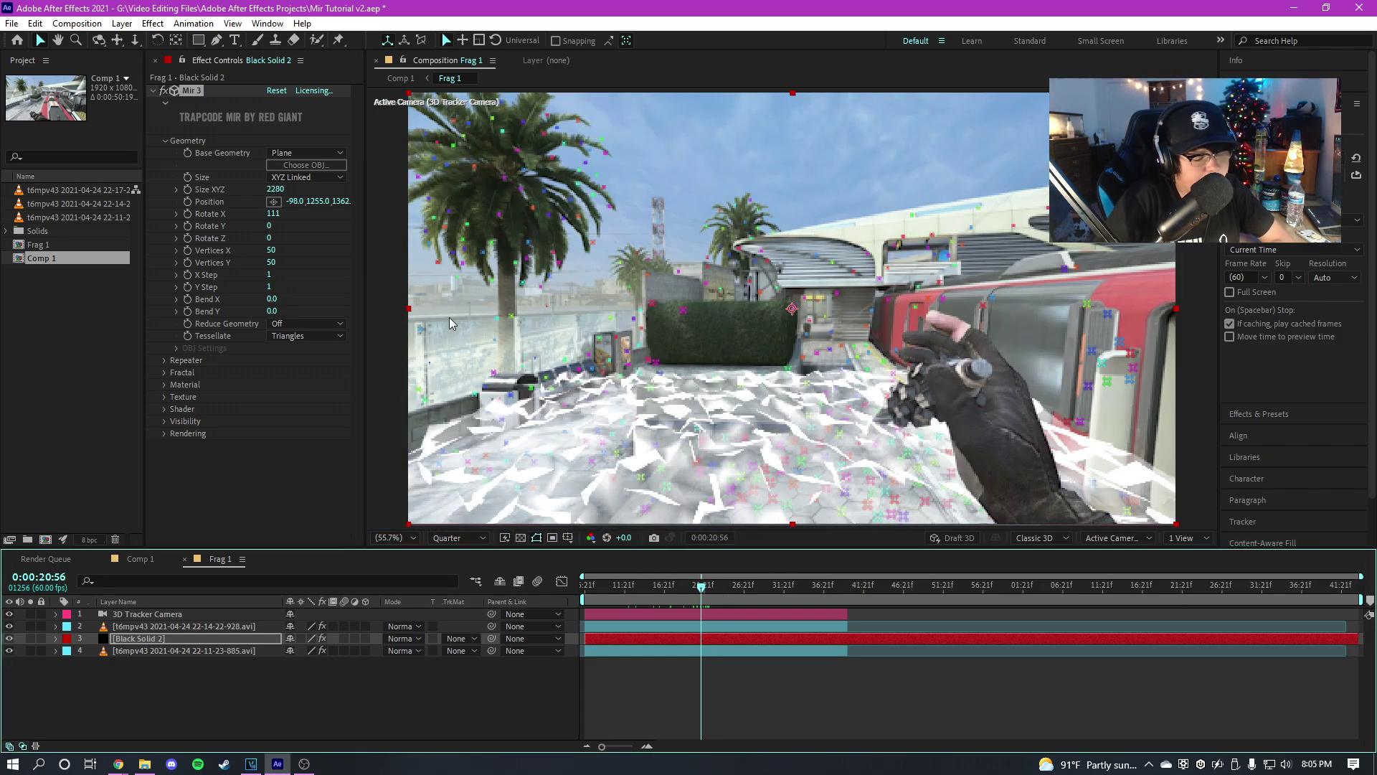
click(163, 361)
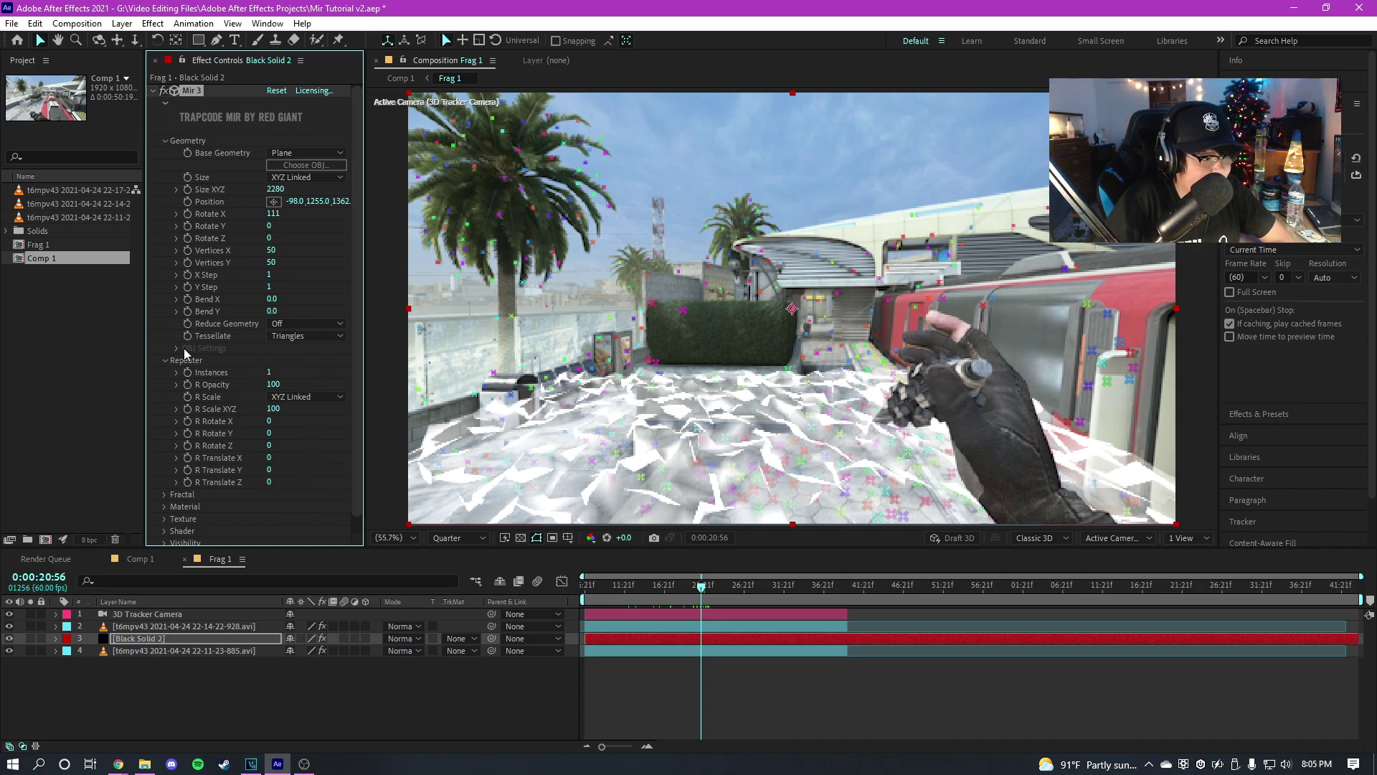
click(165, 361)
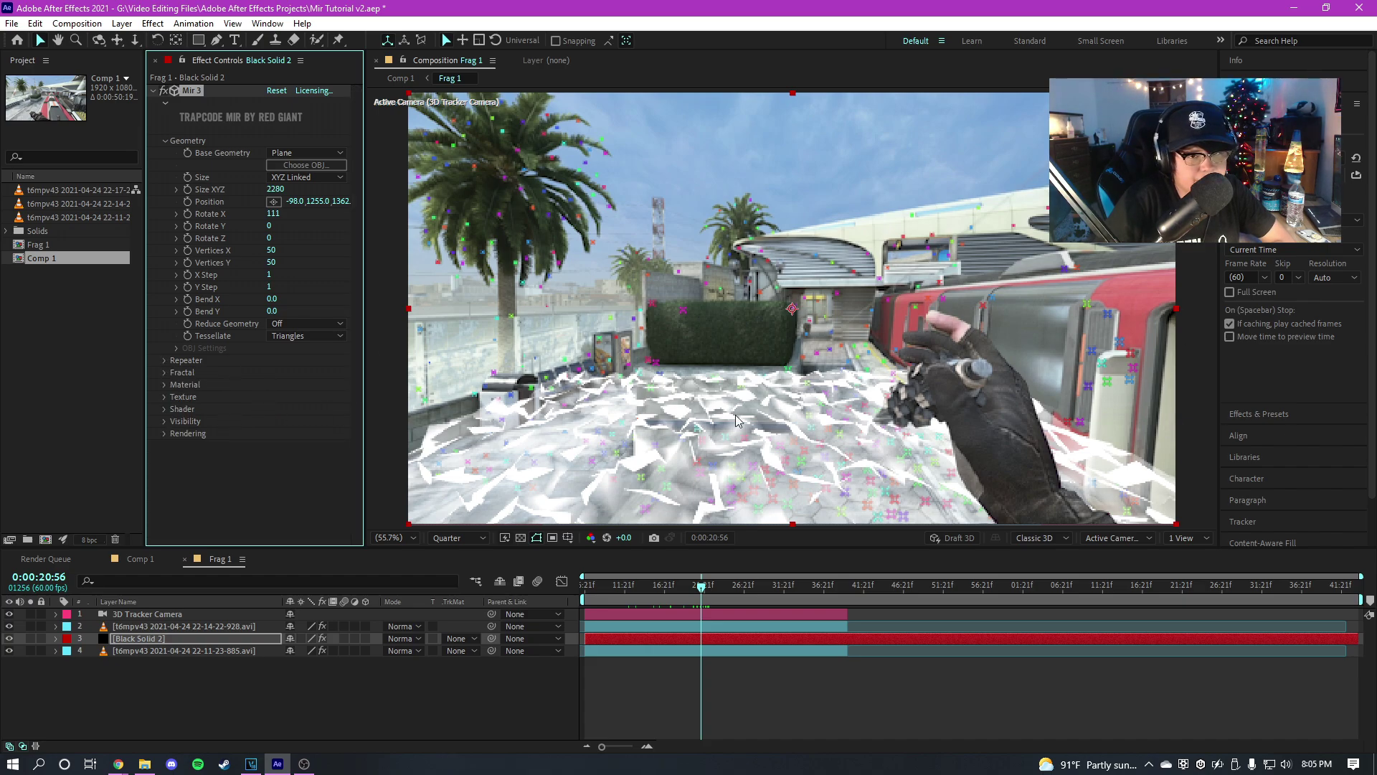
click(168, 361)
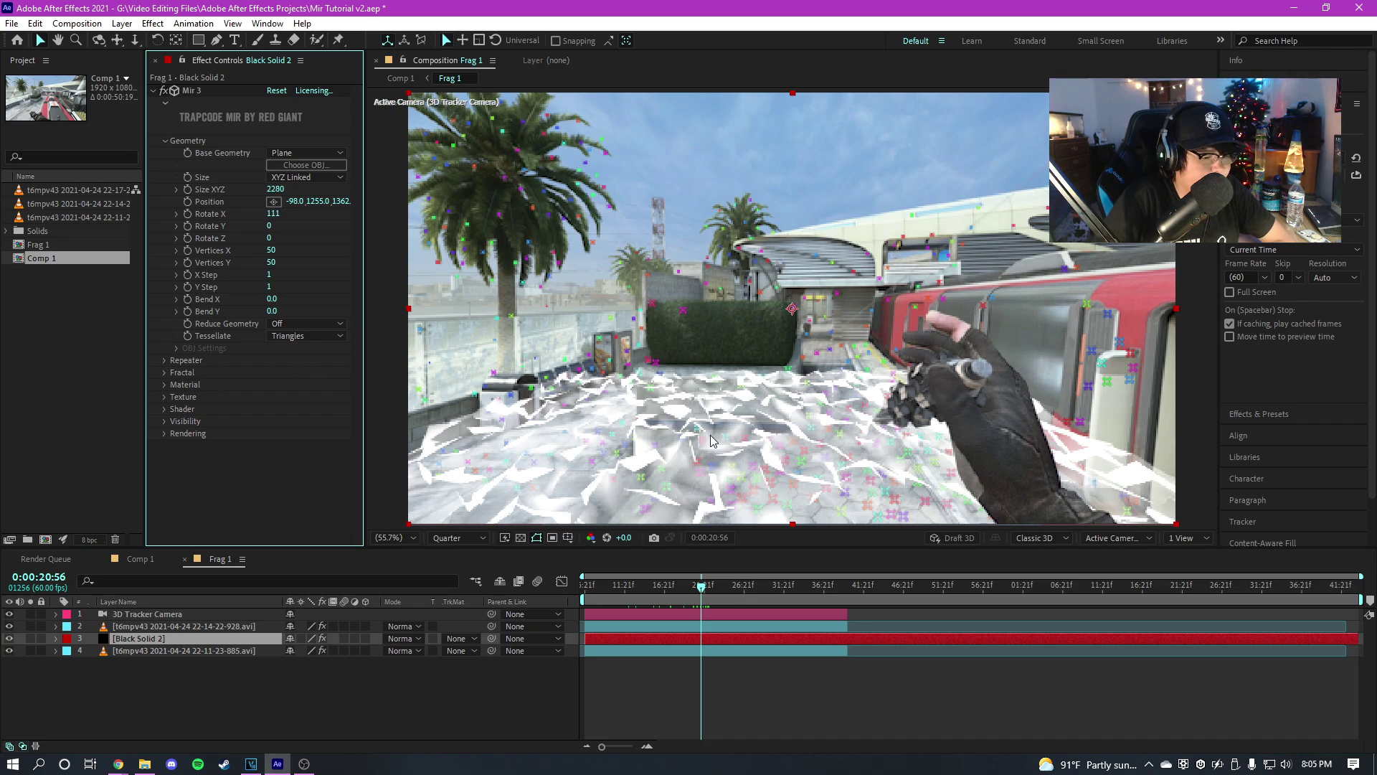
Set the Mir fractal's Evolution to 82 and Offset X to 122.
click(165, 372)
scroll(302, 402, down, 5)
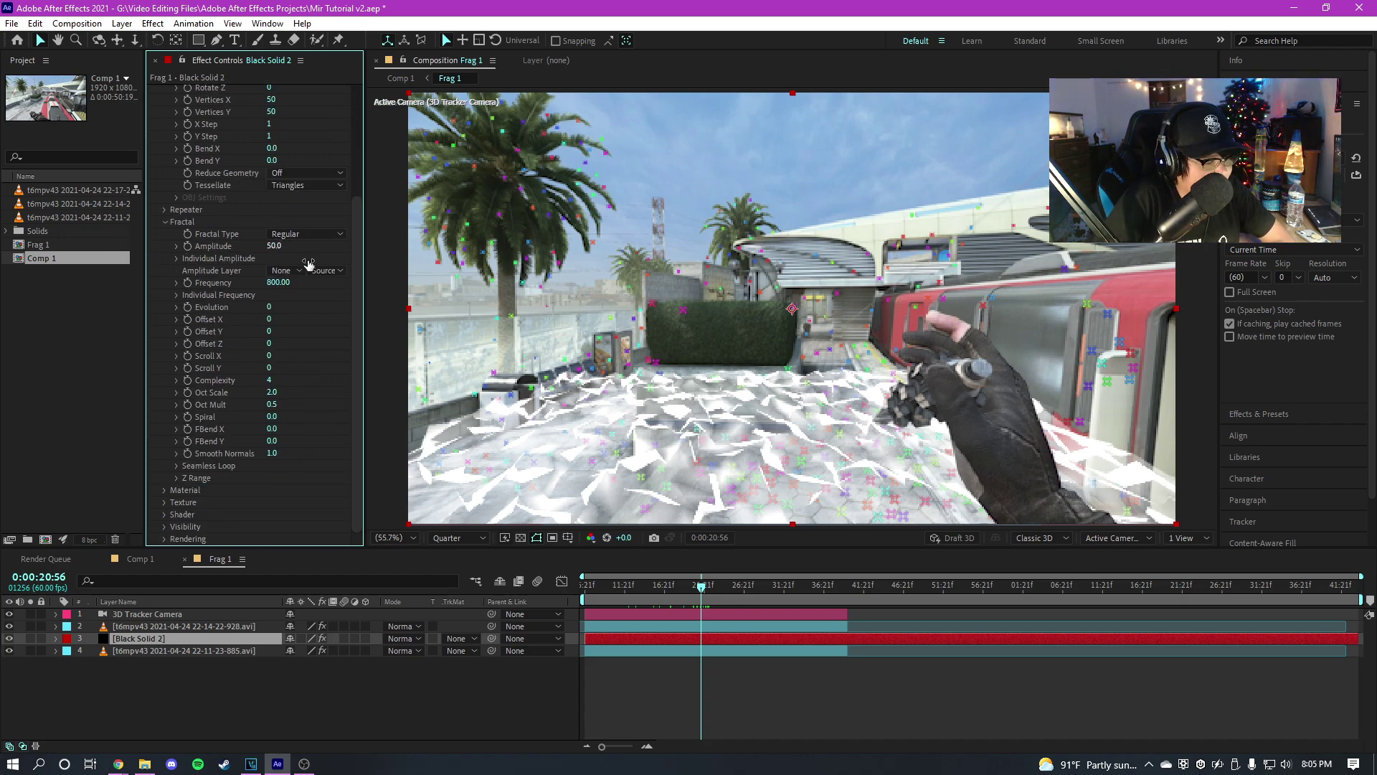
click(322, 298)
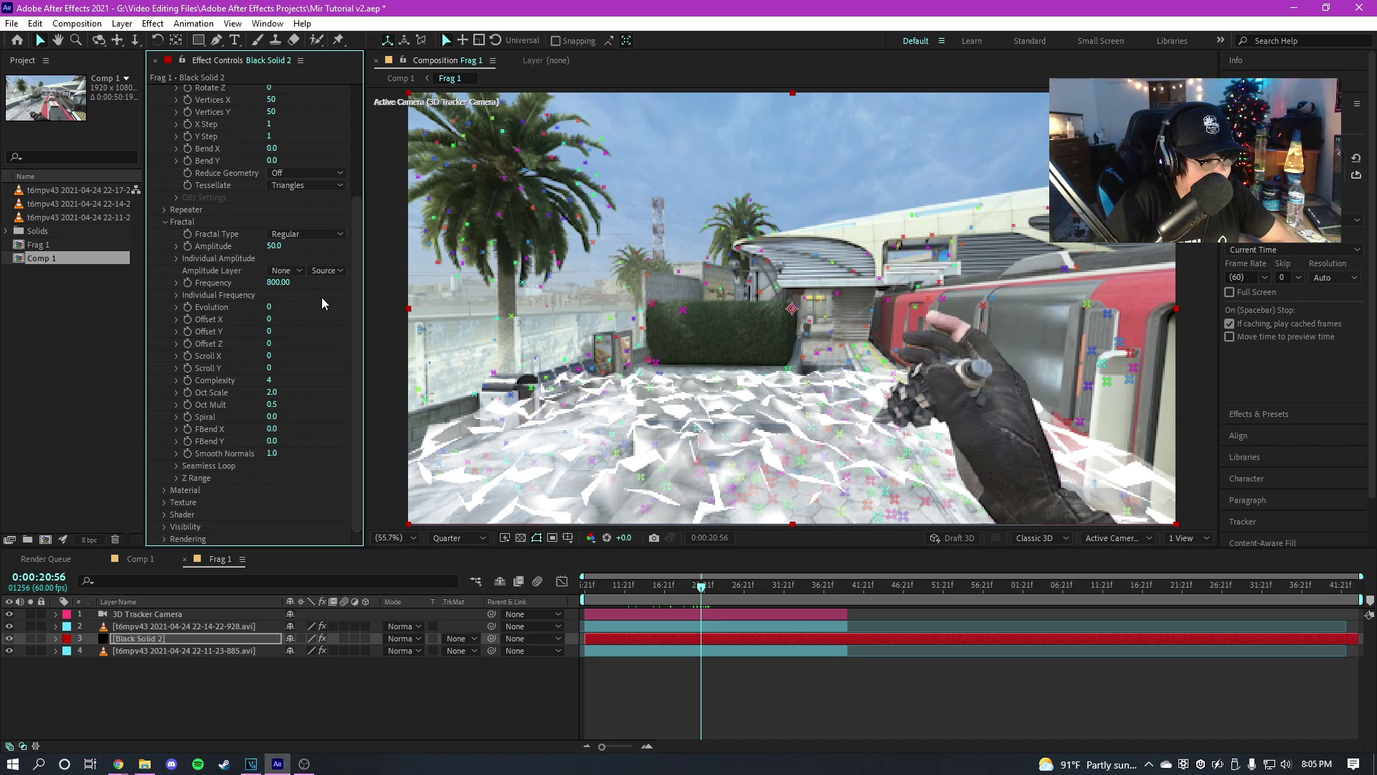
drag(350, 298, 276, 398)
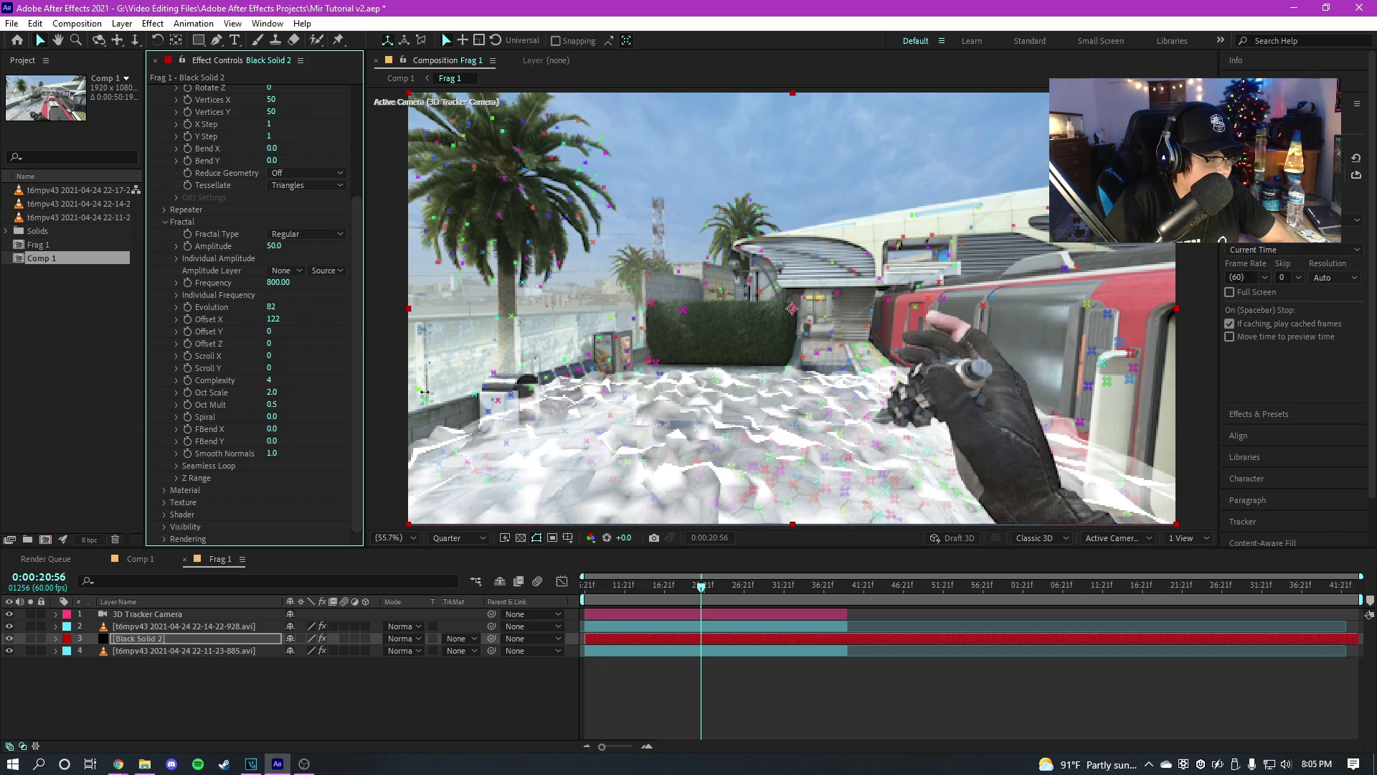
Set the Mir fractal's Oct Scale to 0.0, Oct Mult to 1.4 and Amplitude to 131.
drag(424, 391, 211, 403)
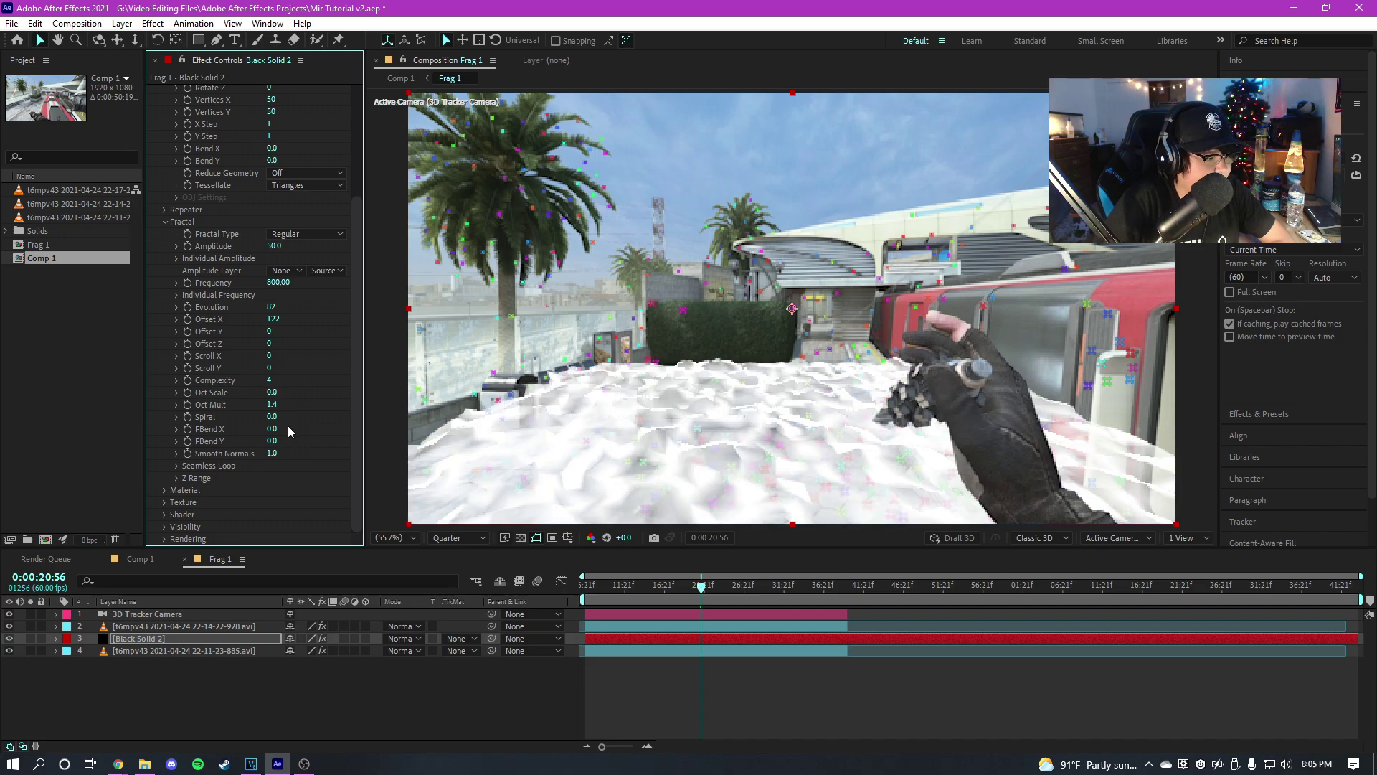
mouse_move(321, 410)
mouse_down()
mouse_move(230, 416)
mouse_move(298, 407)
mouse_move(285, 413)
mouse_up()
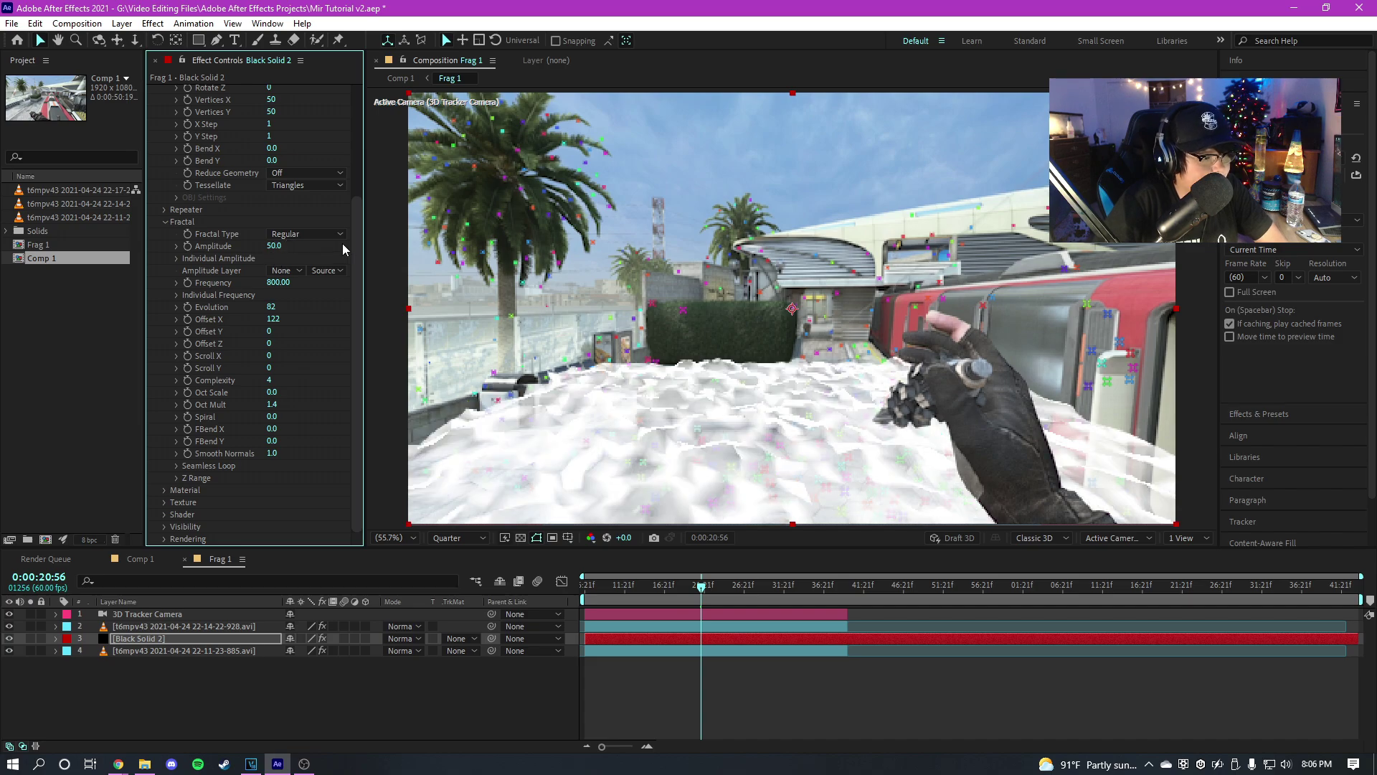
drag(275, 247, 365, 262)
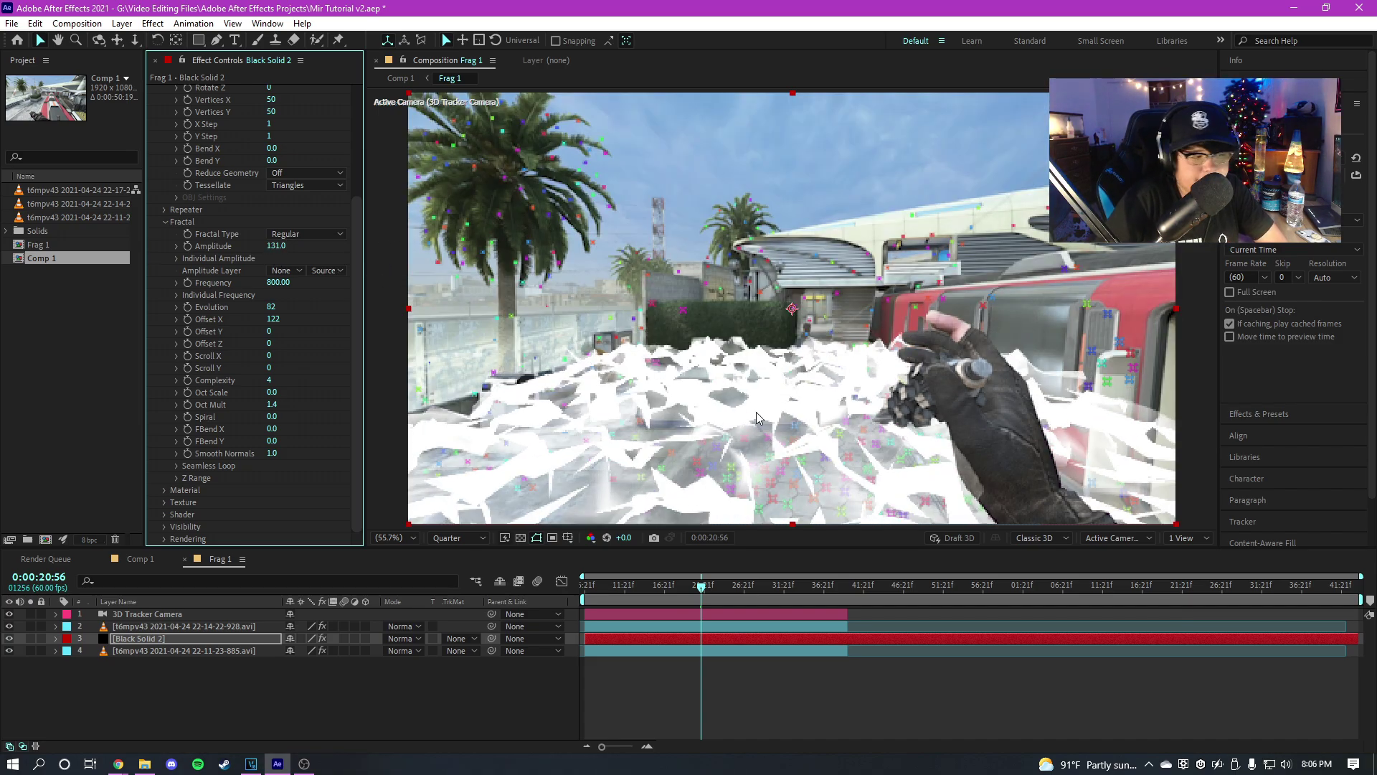
click(164, 220)
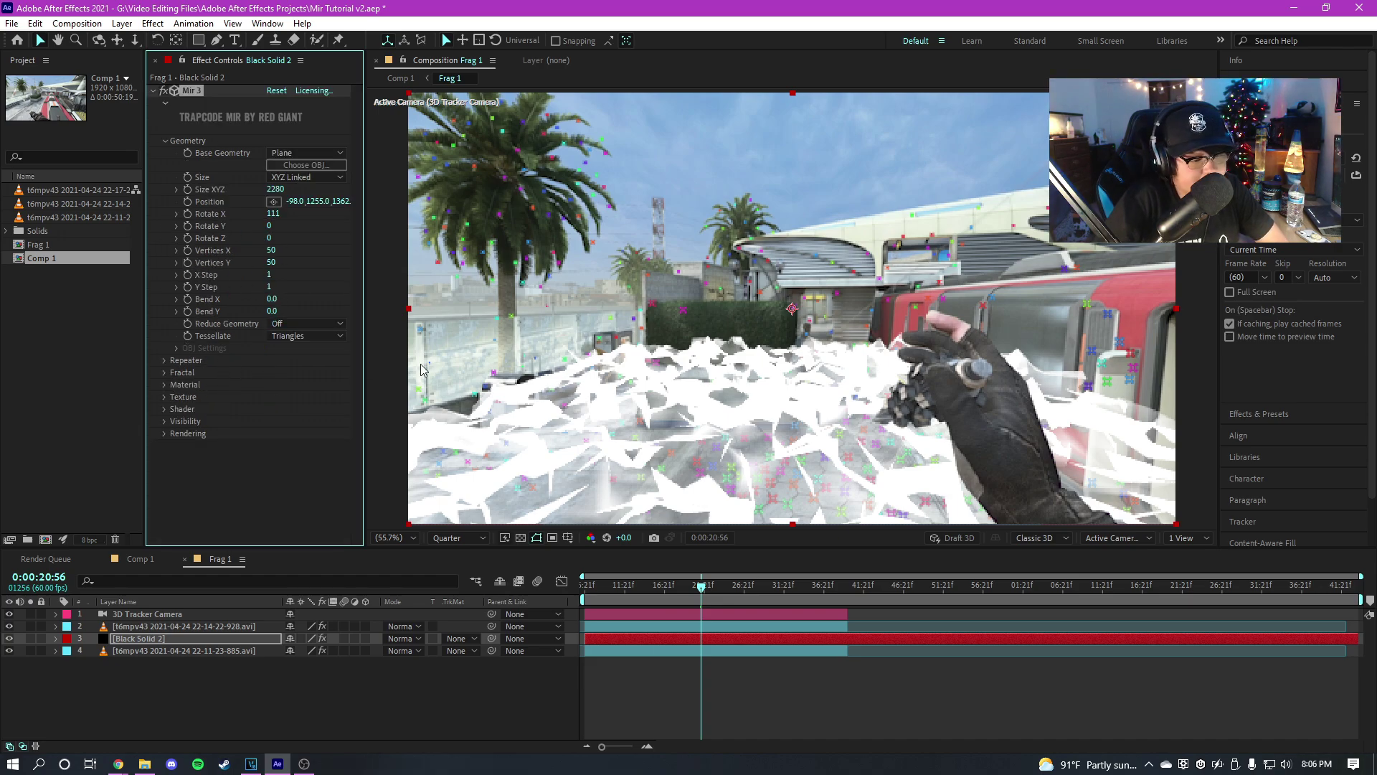
Try the Satin Finish and Chrome surface presets on the Mir material and settle on Gold.
click(164, 384)
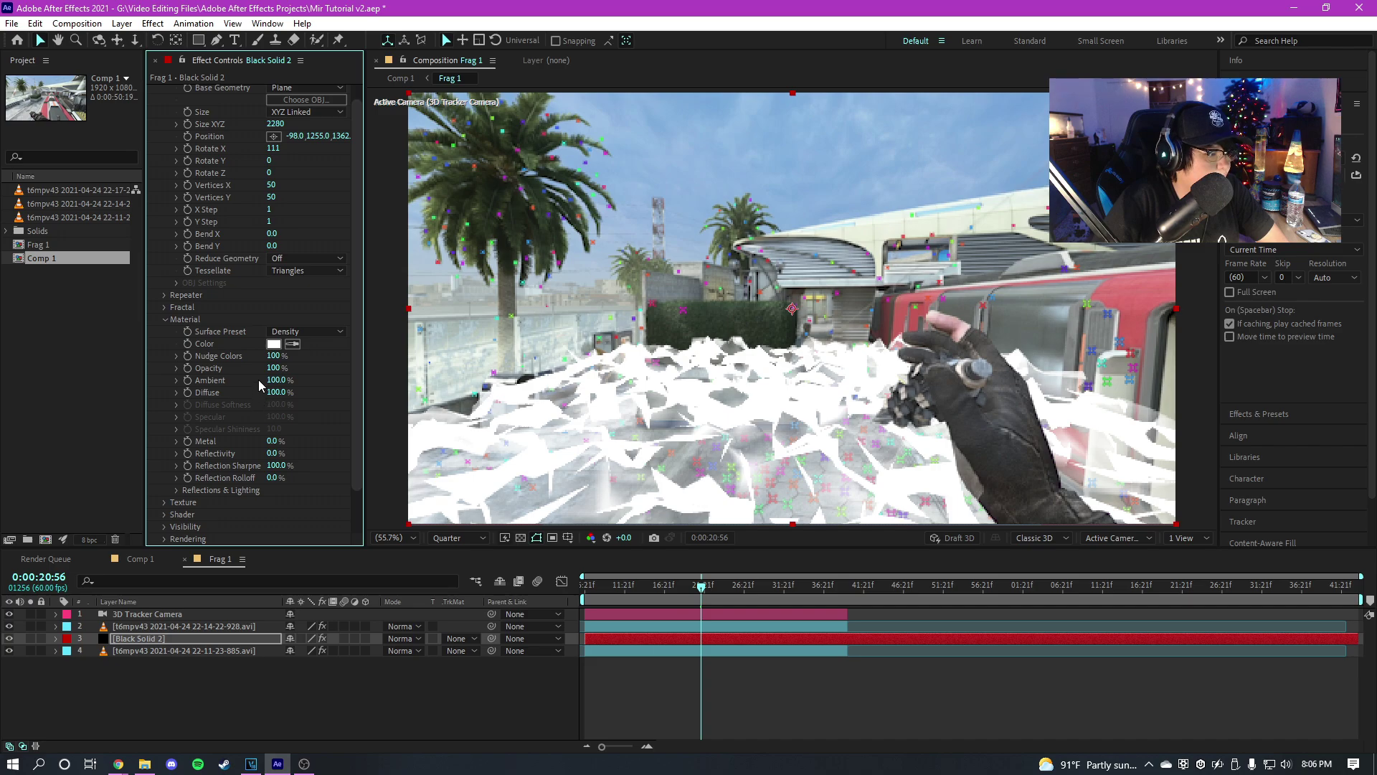
click(322, 330)
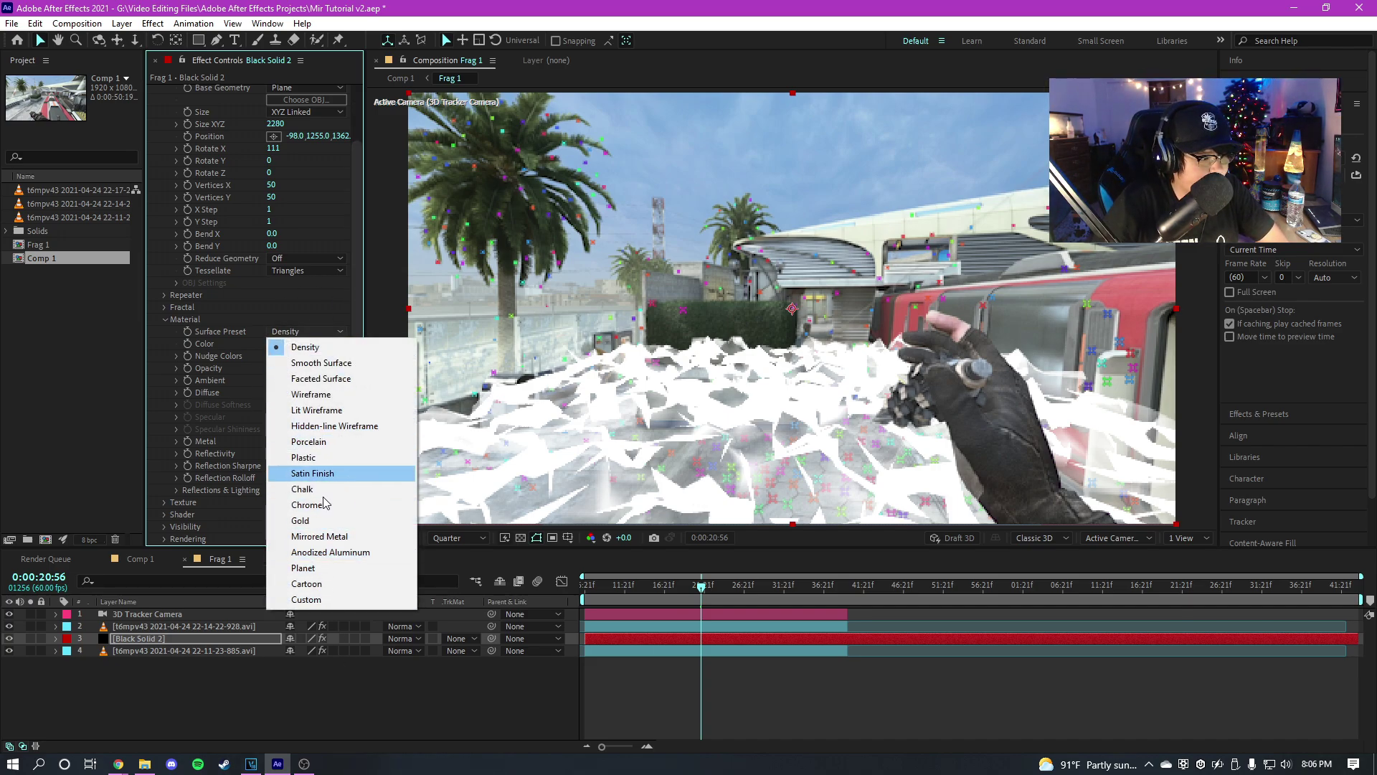
click(323, 474)
click(307, 330)
click(306, 504)
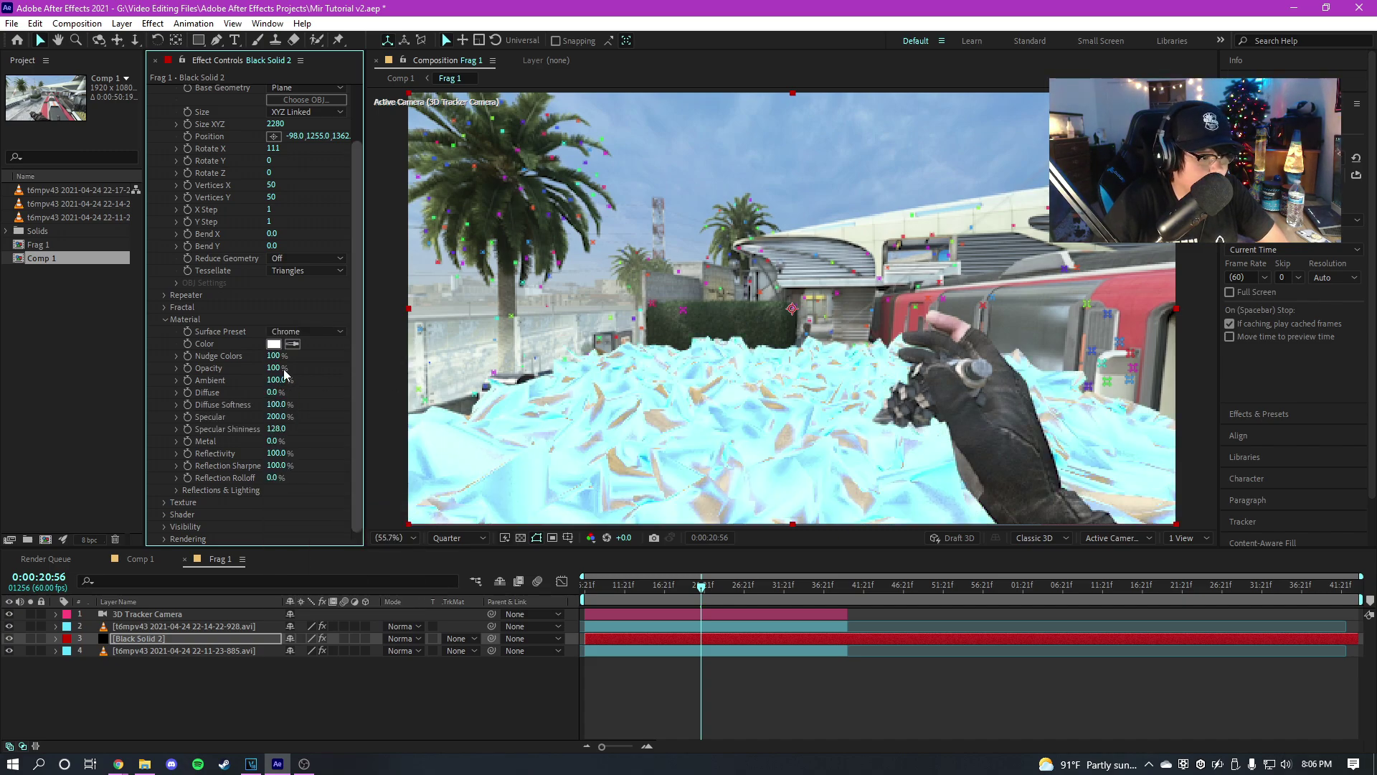
click(308, 331)
click(305, 520)
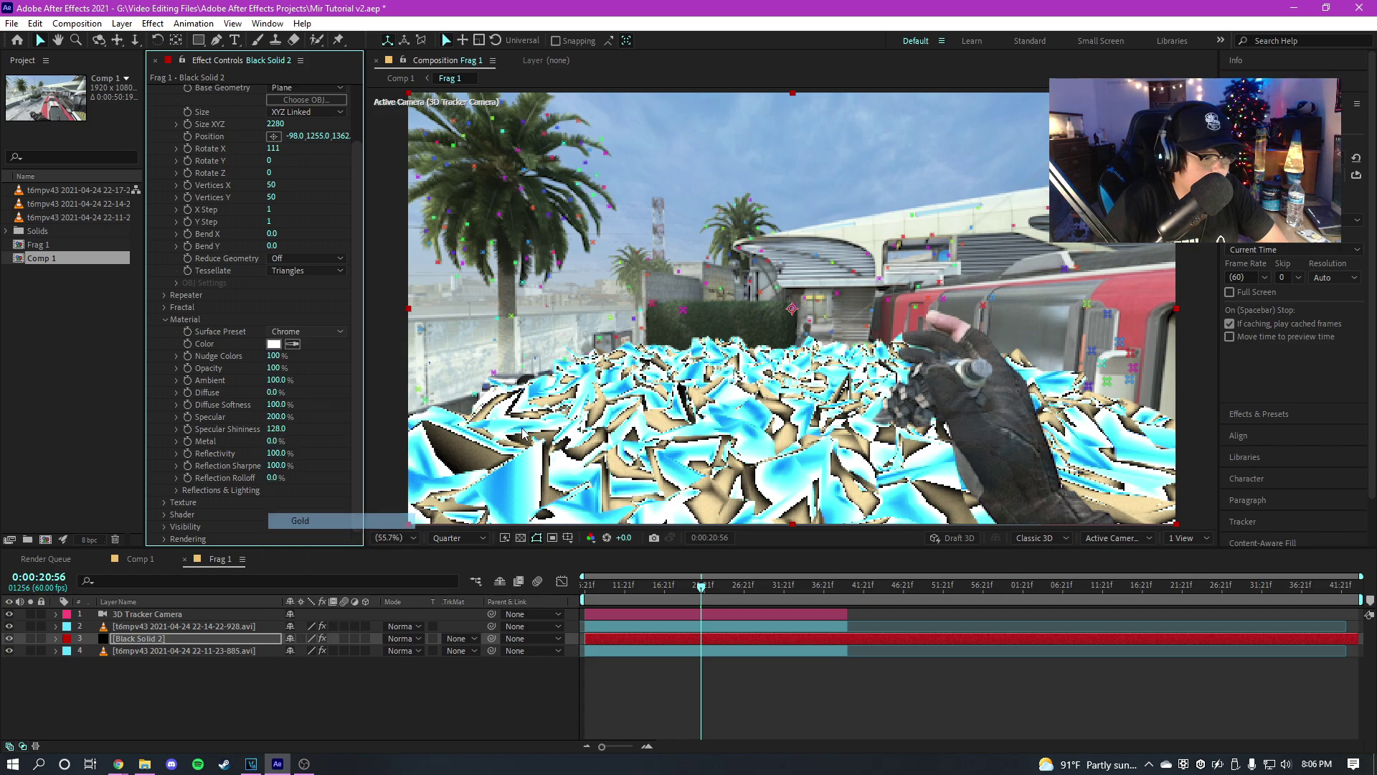
Change the Mir material's color to a dark green with a hue of about 107°.
click(273, 343)
drag(687, 475, 689, 567)
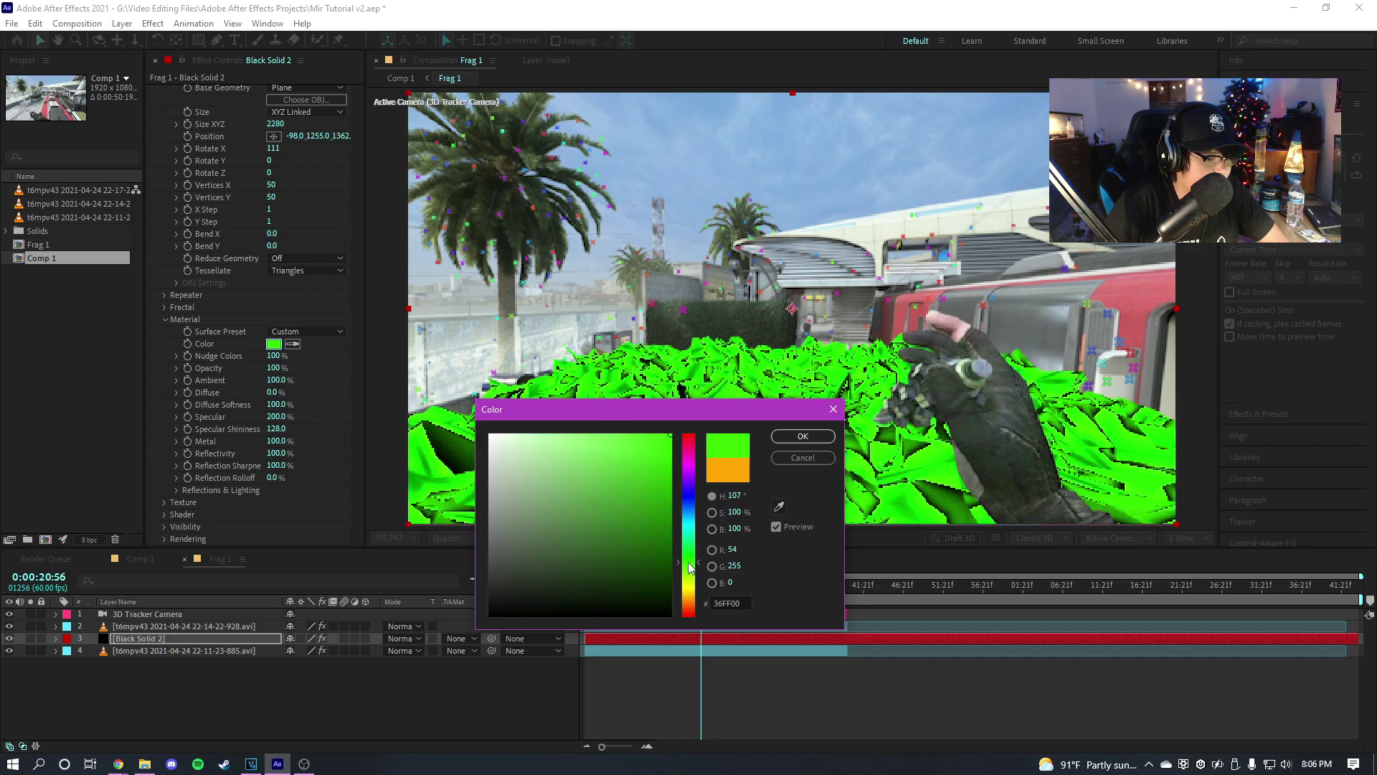
click(630, 538)
click(803, 437)
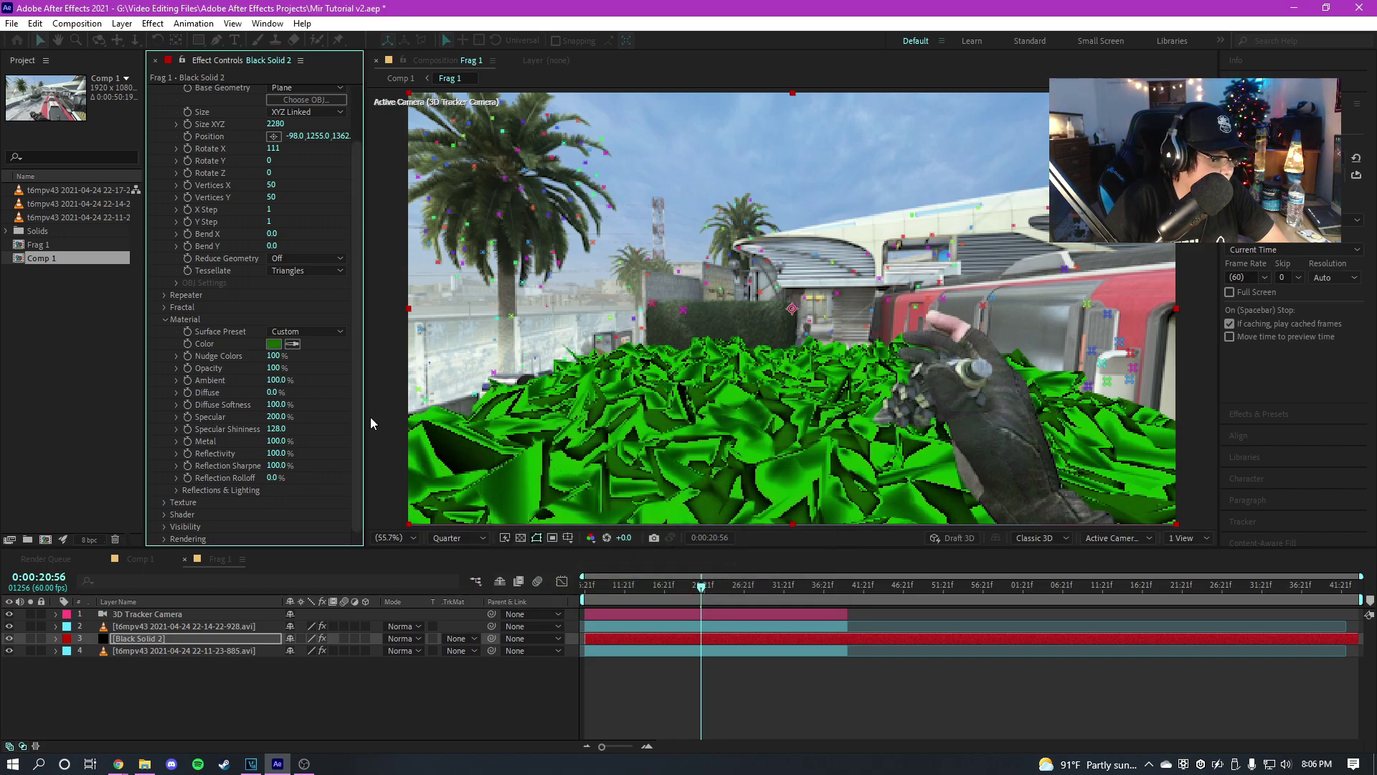
Set the Mir material's Ambient to 121%, Diffuse to 149%, Diffuse Softness to 67%, Specular to 175% and Specular Shininess to 90.
drag(277, 381, 319, 398)
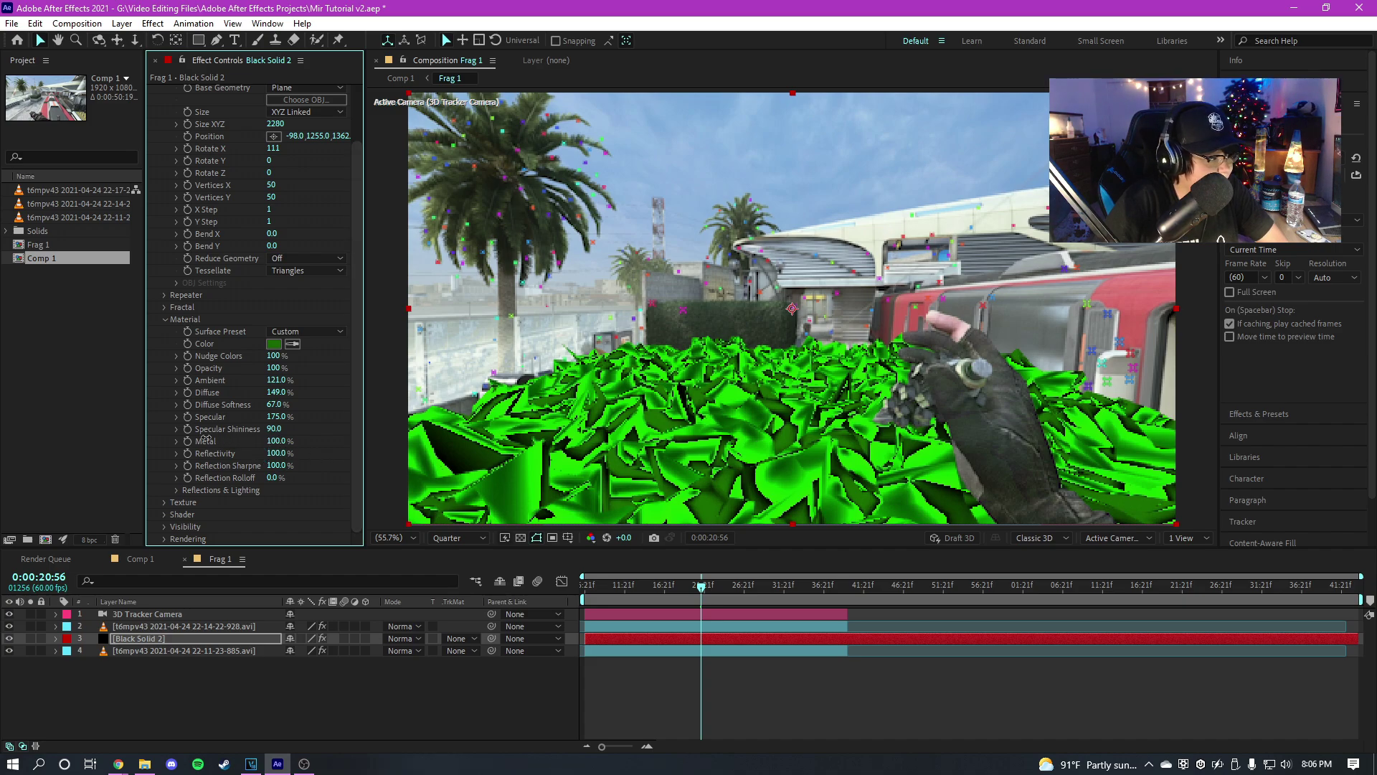
drag(206, 438, 398, 434)
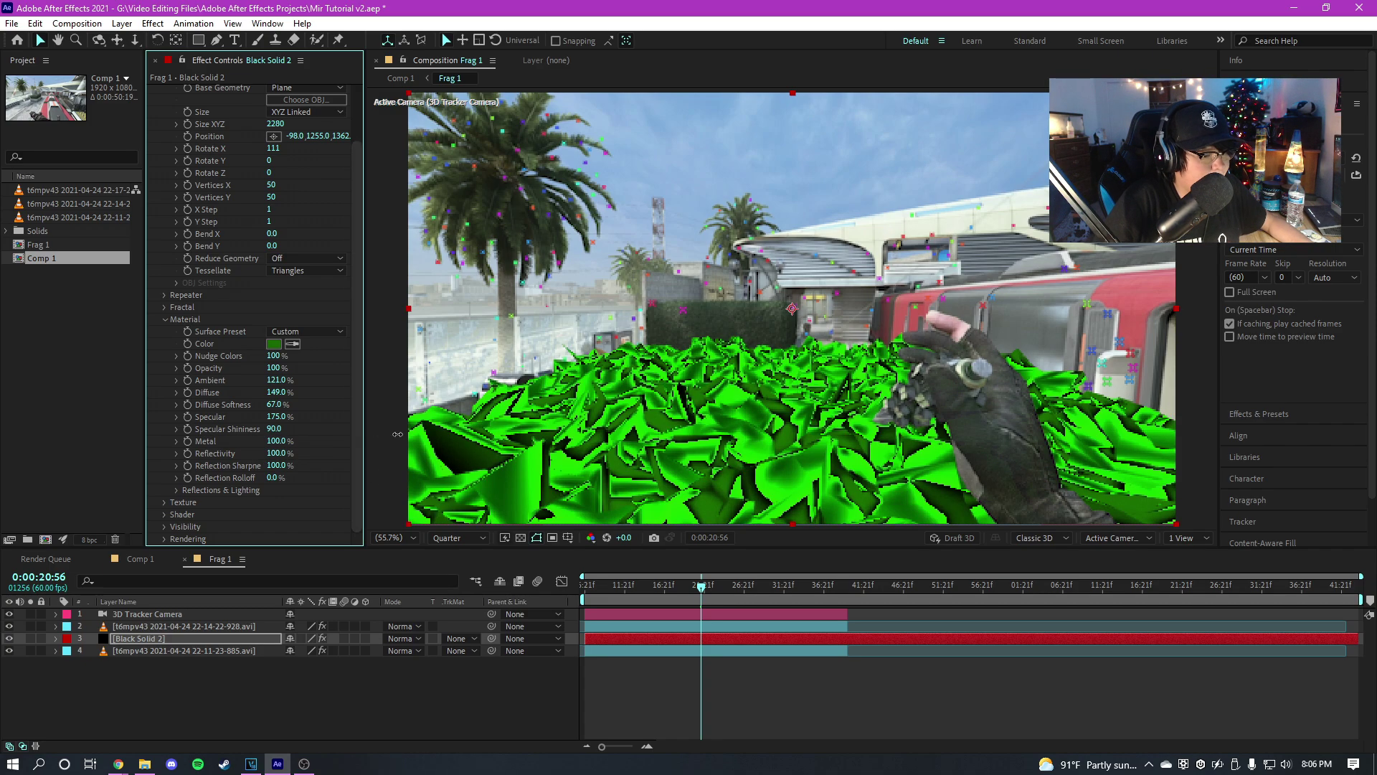
Try the Dark Industrial environment map in the Mir material's reflections and lighting, and undo the environment changes.
click(178, 490)
click(300, 429)
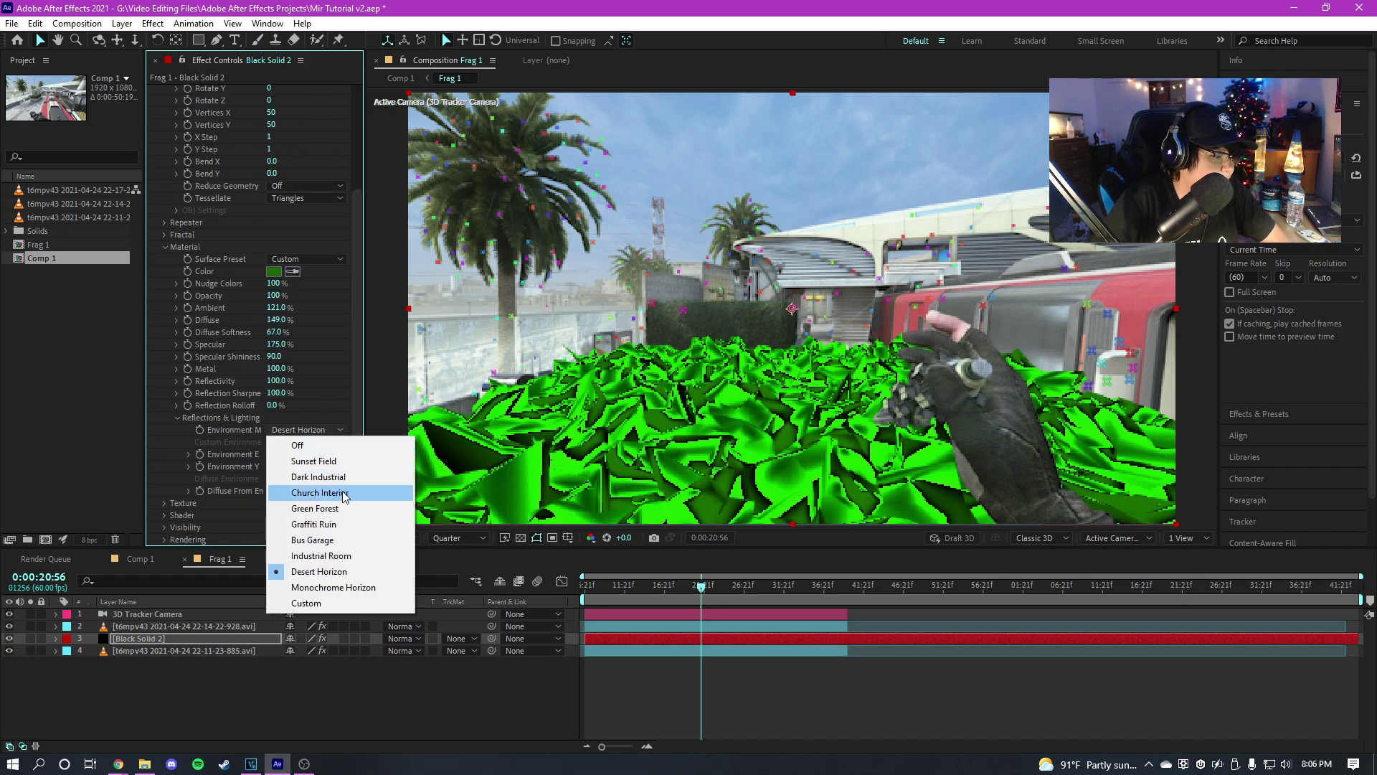
click(316, 492)
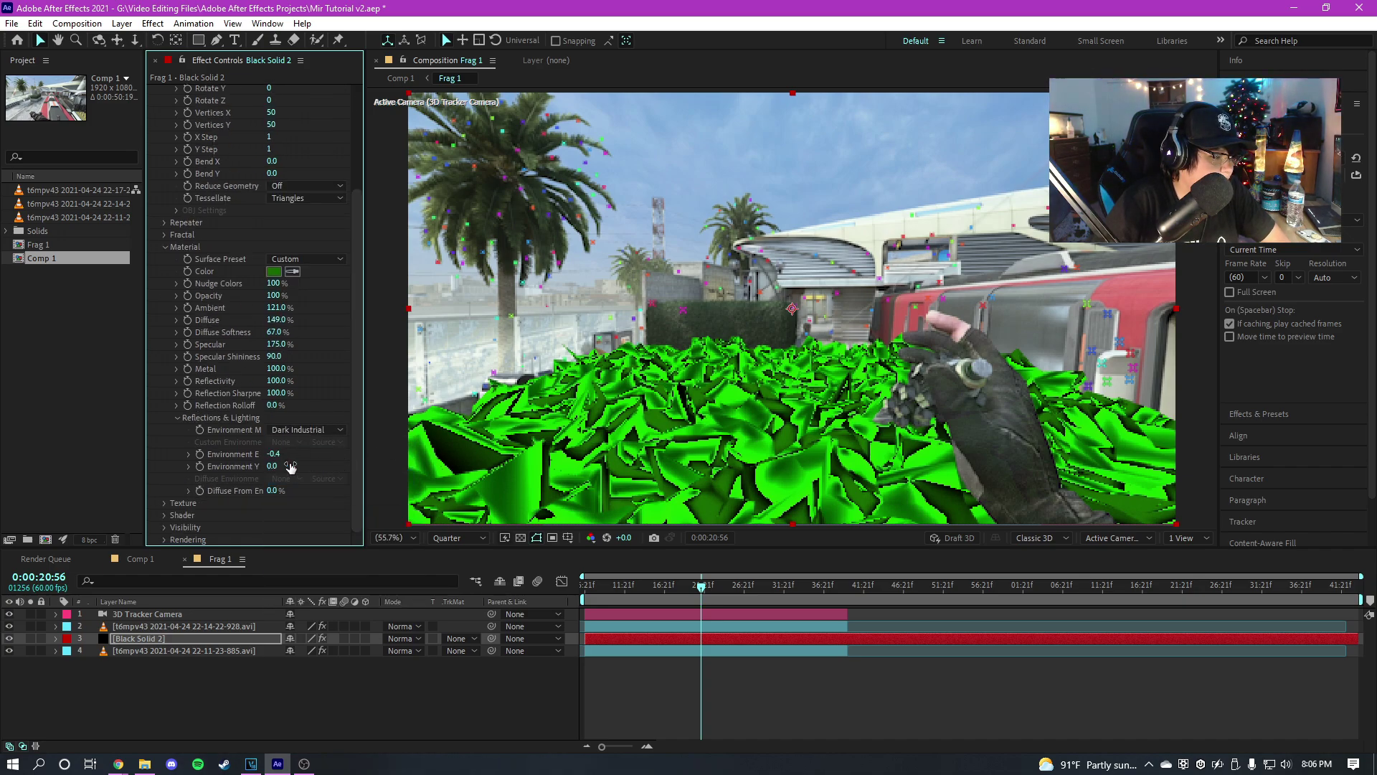
click(272, 490)
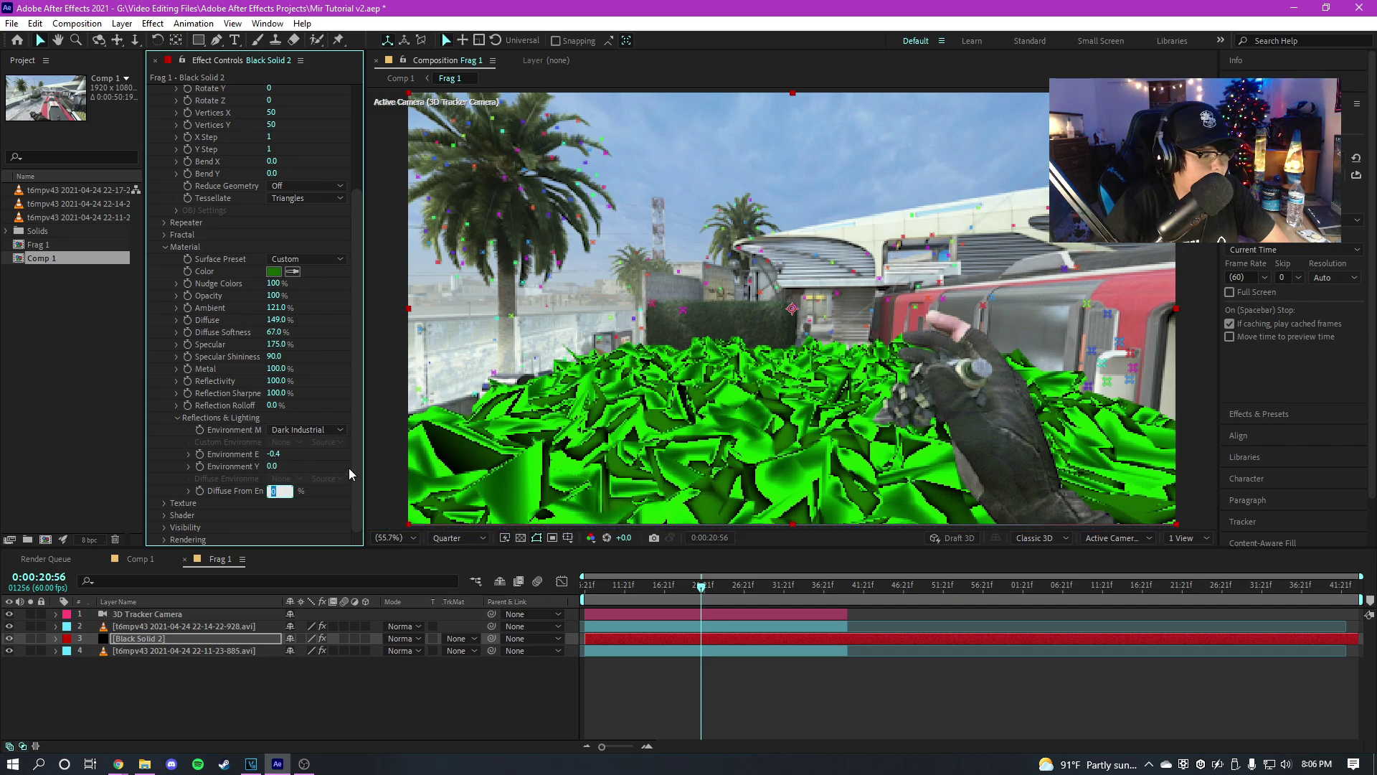
click(300, 446)
key(ctrl+z)
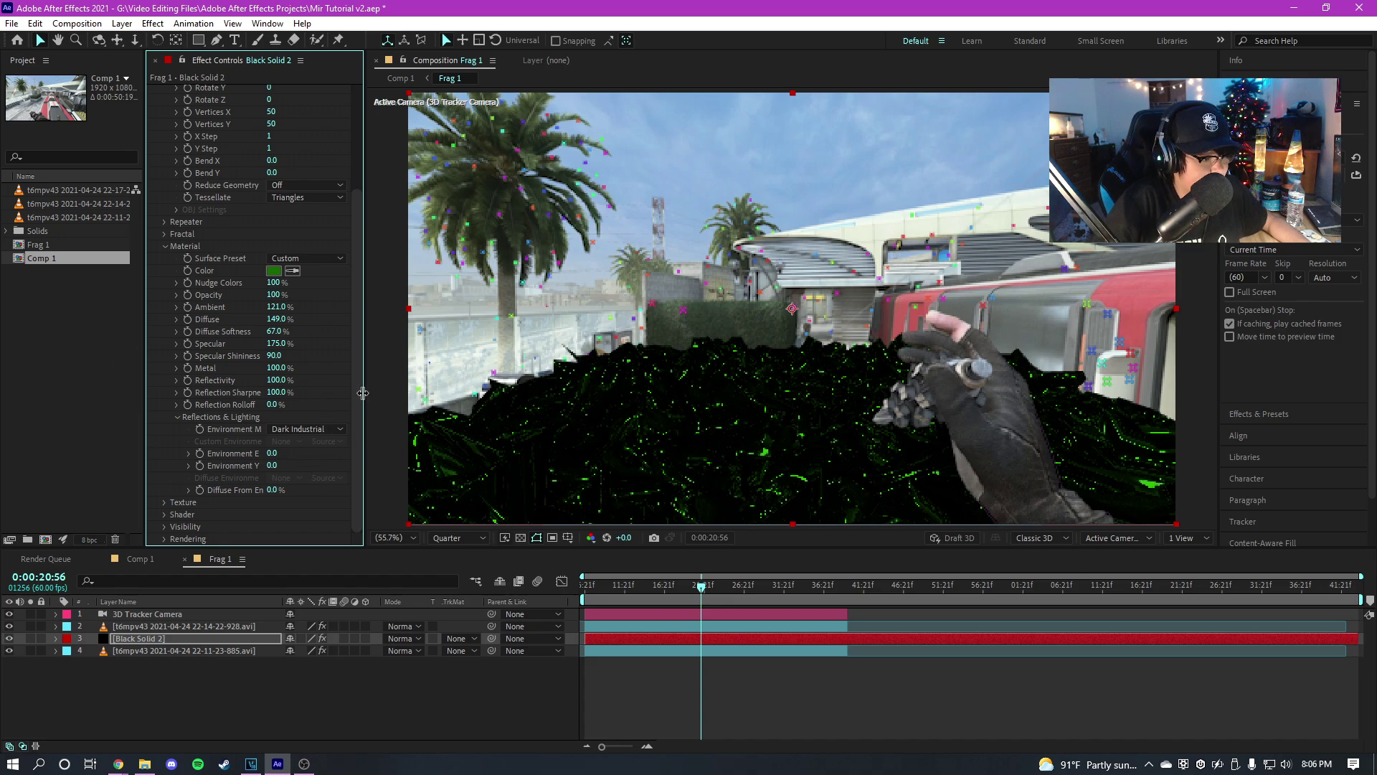
scroll(243, 420, down, 3)
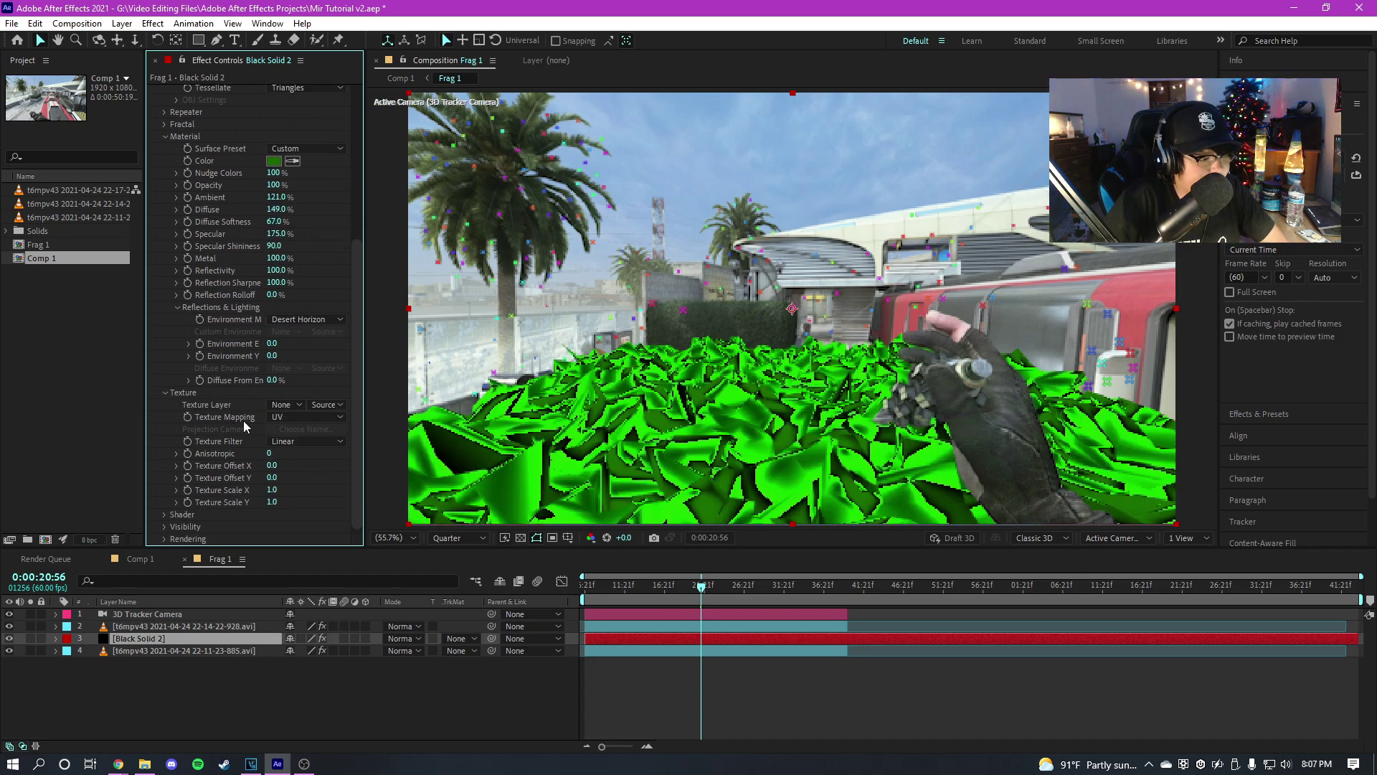
click(285, 425)
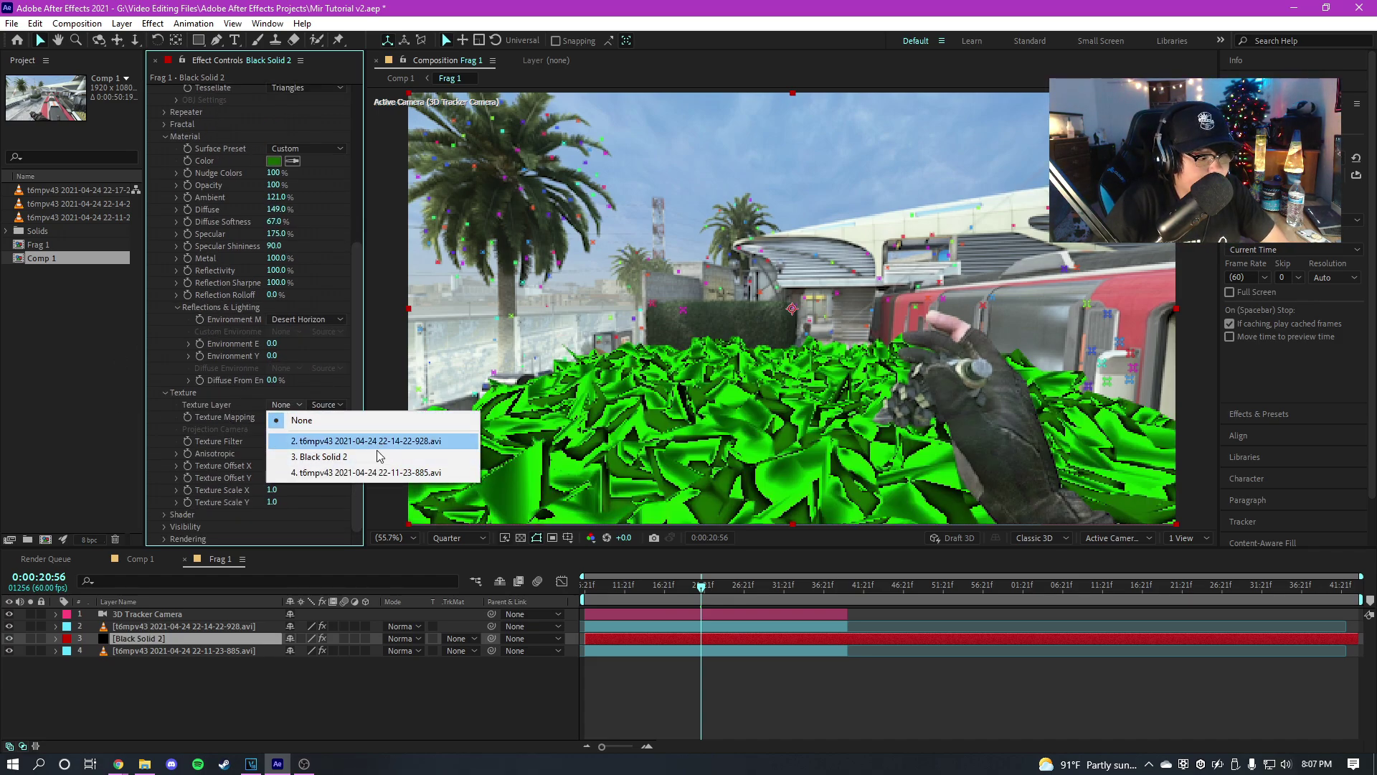
click(333, 462)
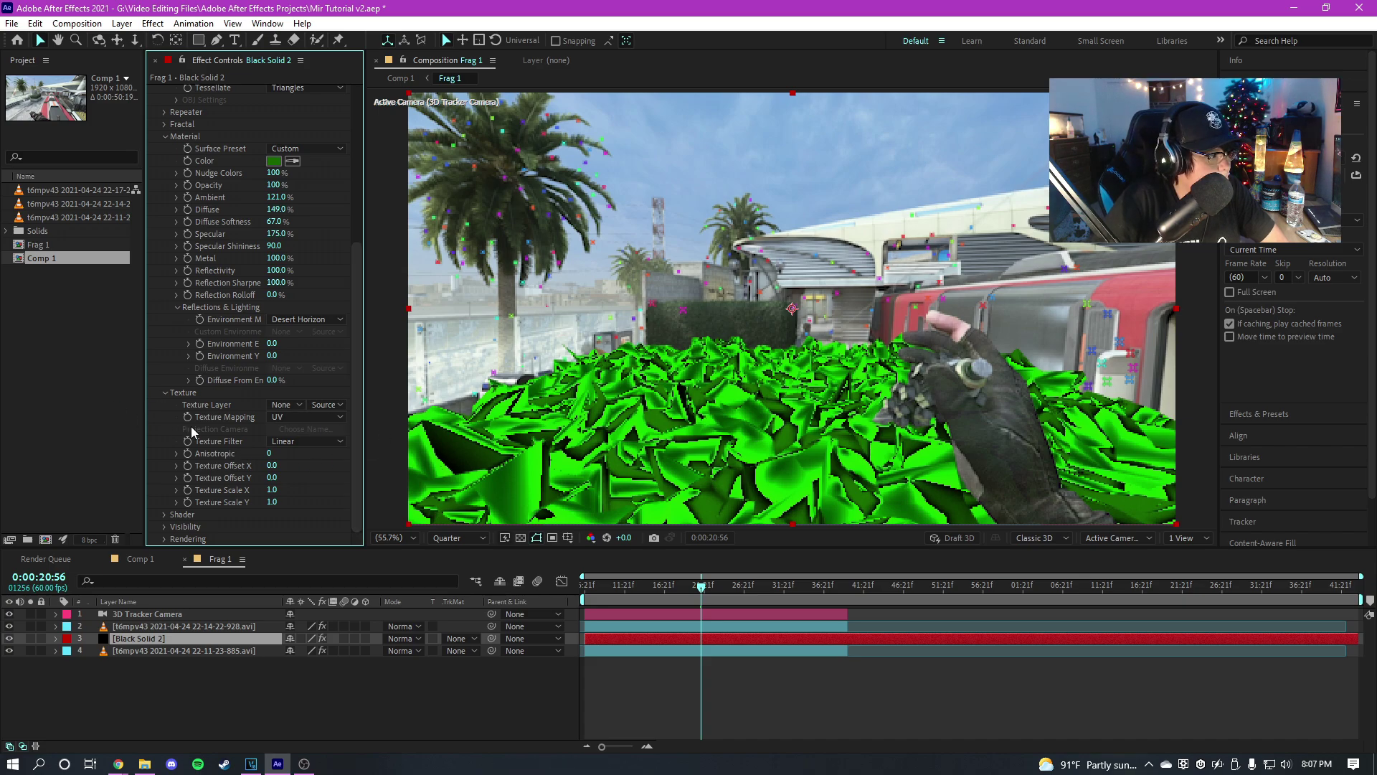
click(165, 393)
Turn on Ambient Occlusion in the Mir shader settings and set AO Intensity to 46.
click(164, 514)
scroll(252, 459, down, 5)
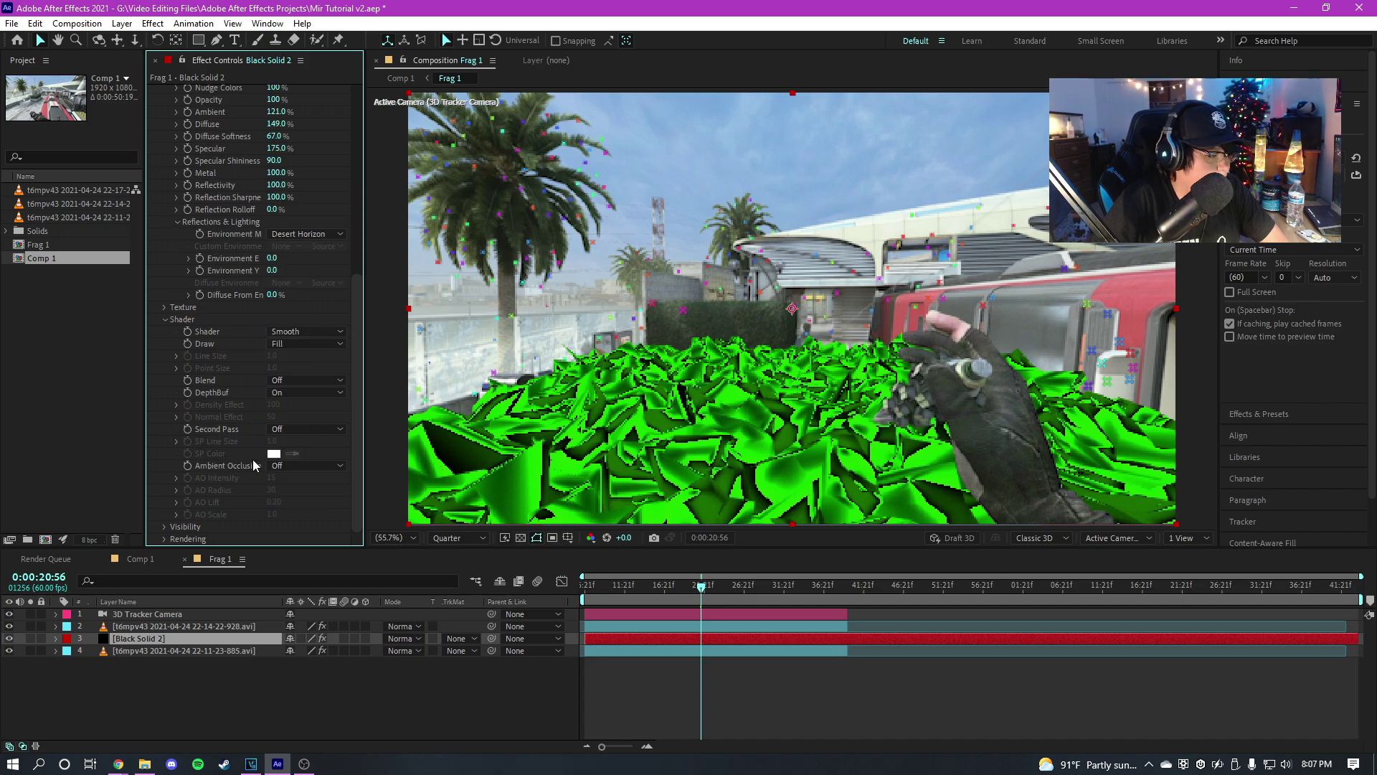
click(307, 466)
click(301, 497)
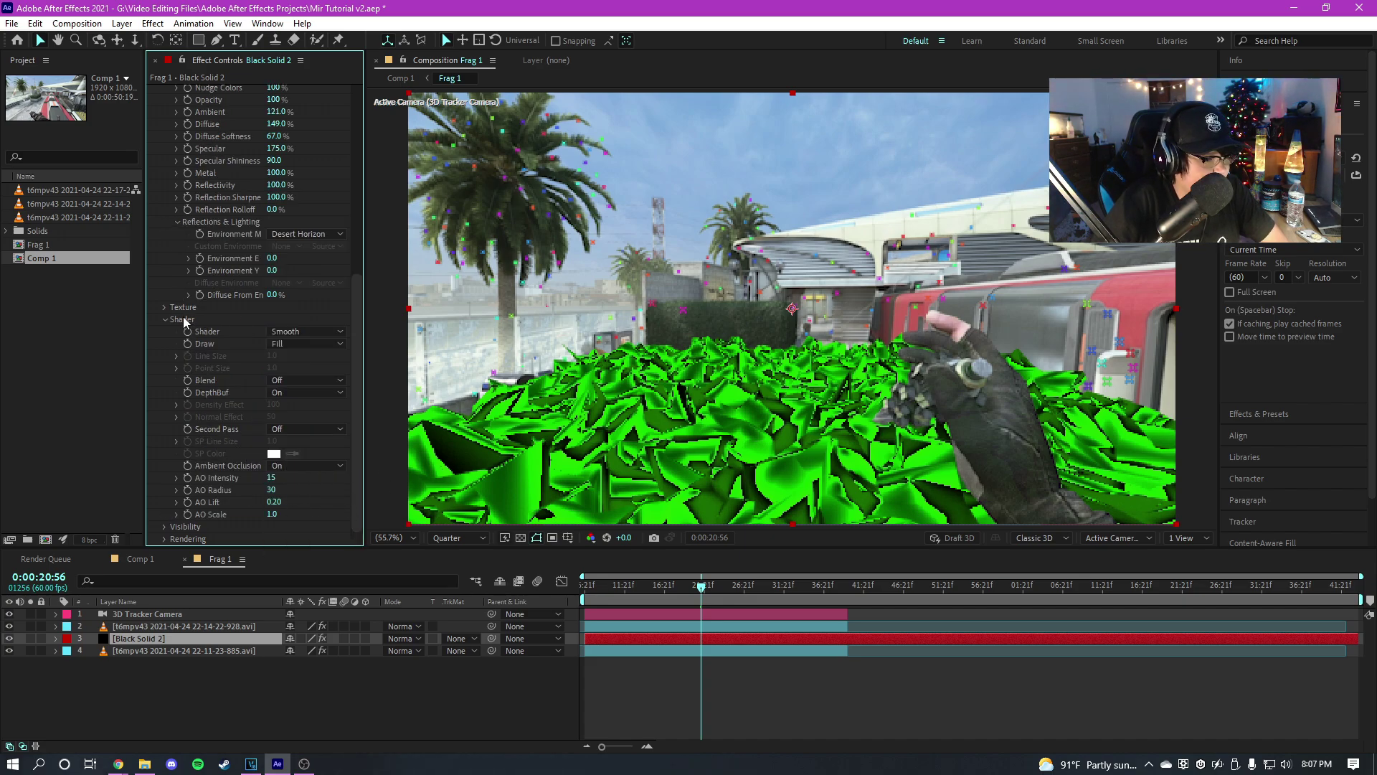
drag(271, 477, 321, 468)
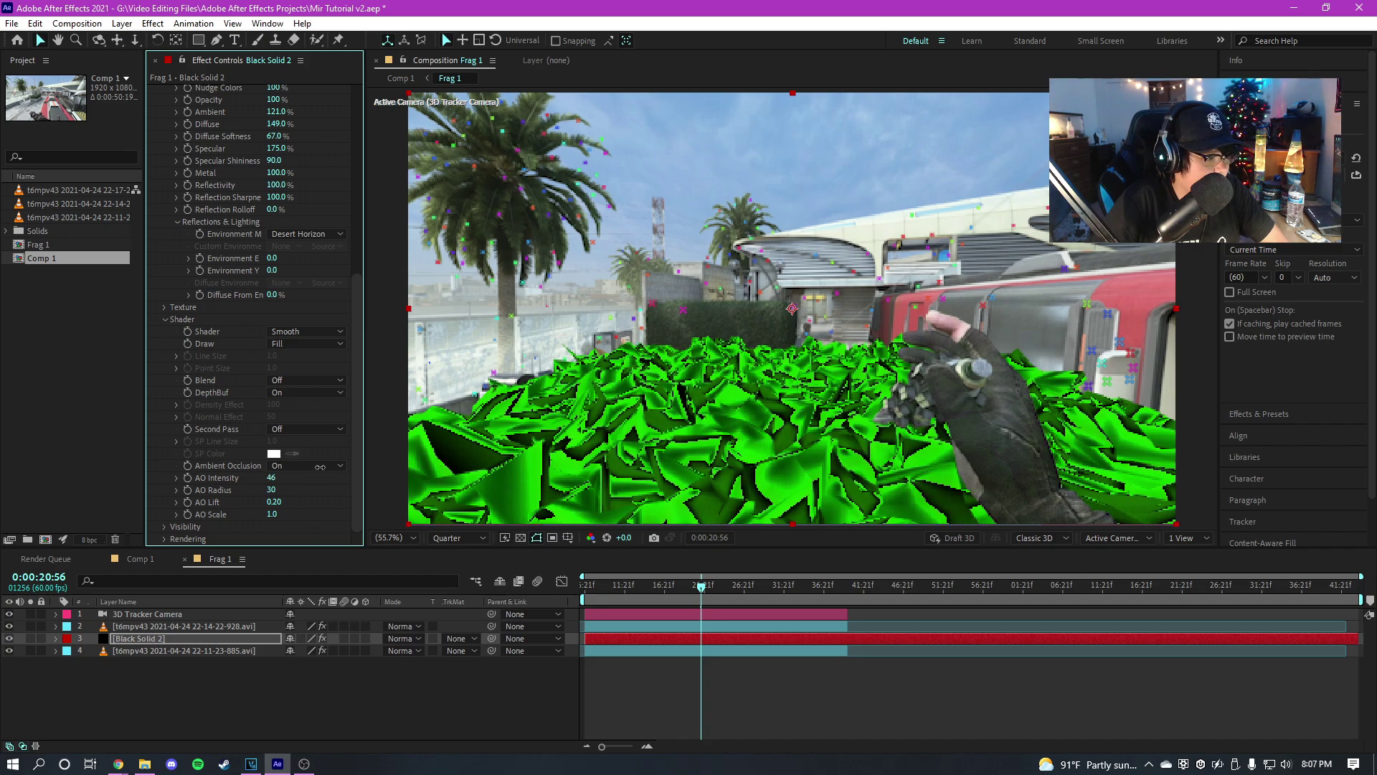
click(315, 465)
click(262, 495)
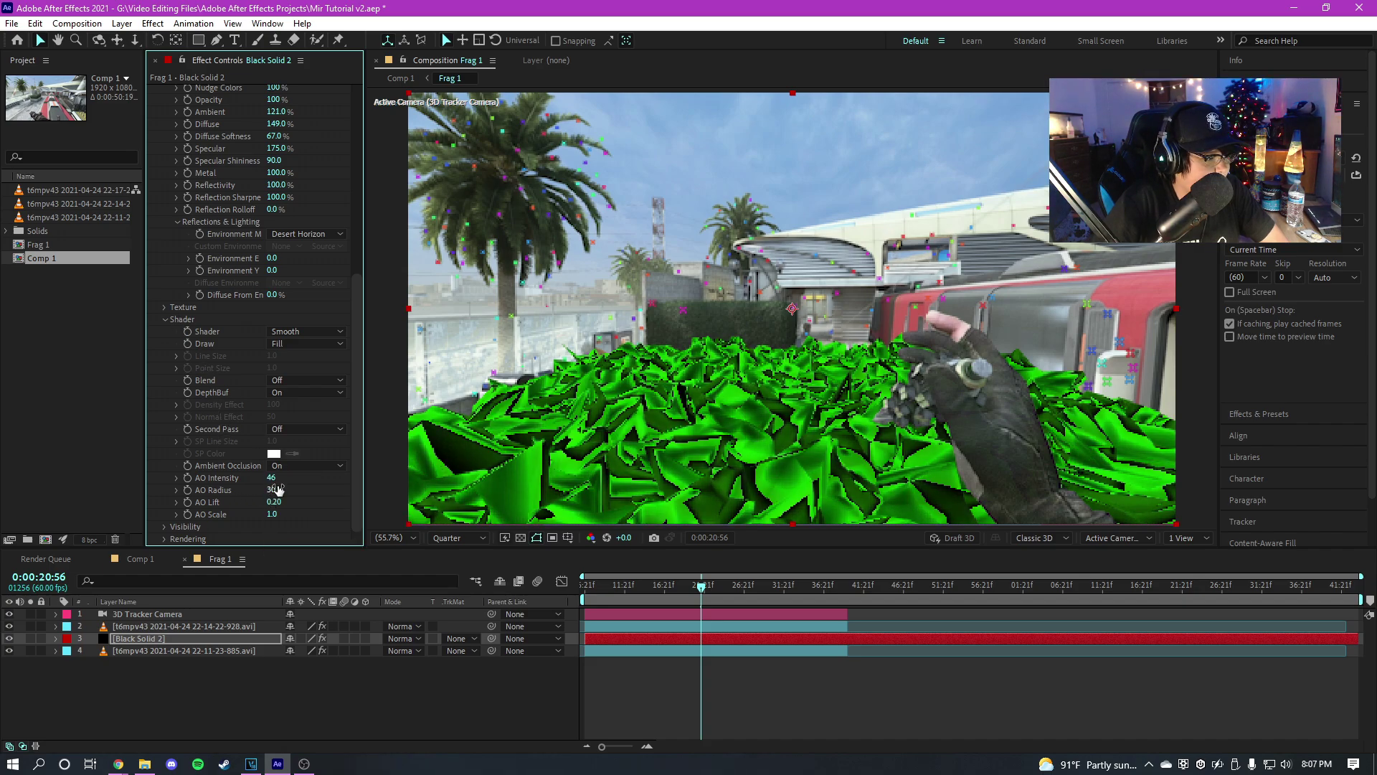
Set the Mir shader's AO Radius to 70, AO Intensity to 321 and AO Scale to 1.3.
click(271, 490)
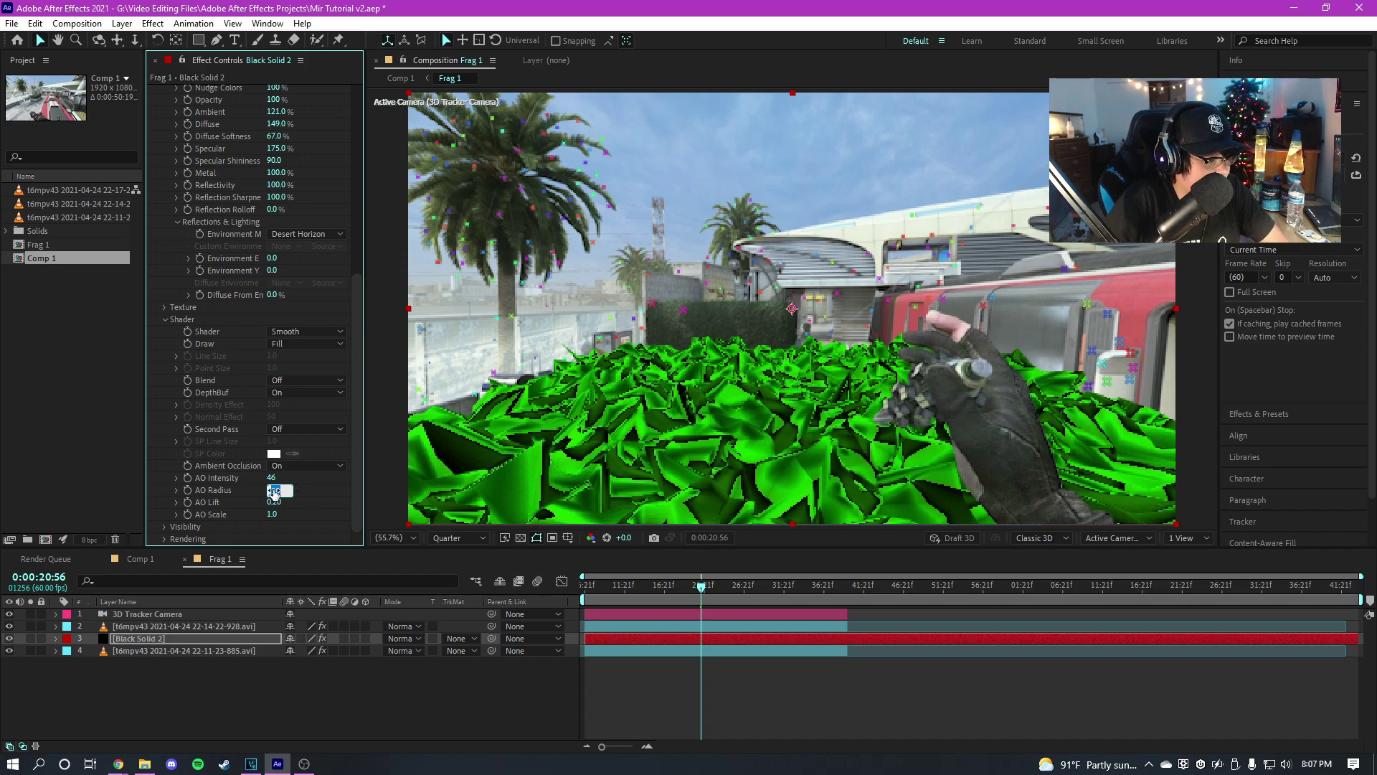
text(70)
key(Return)
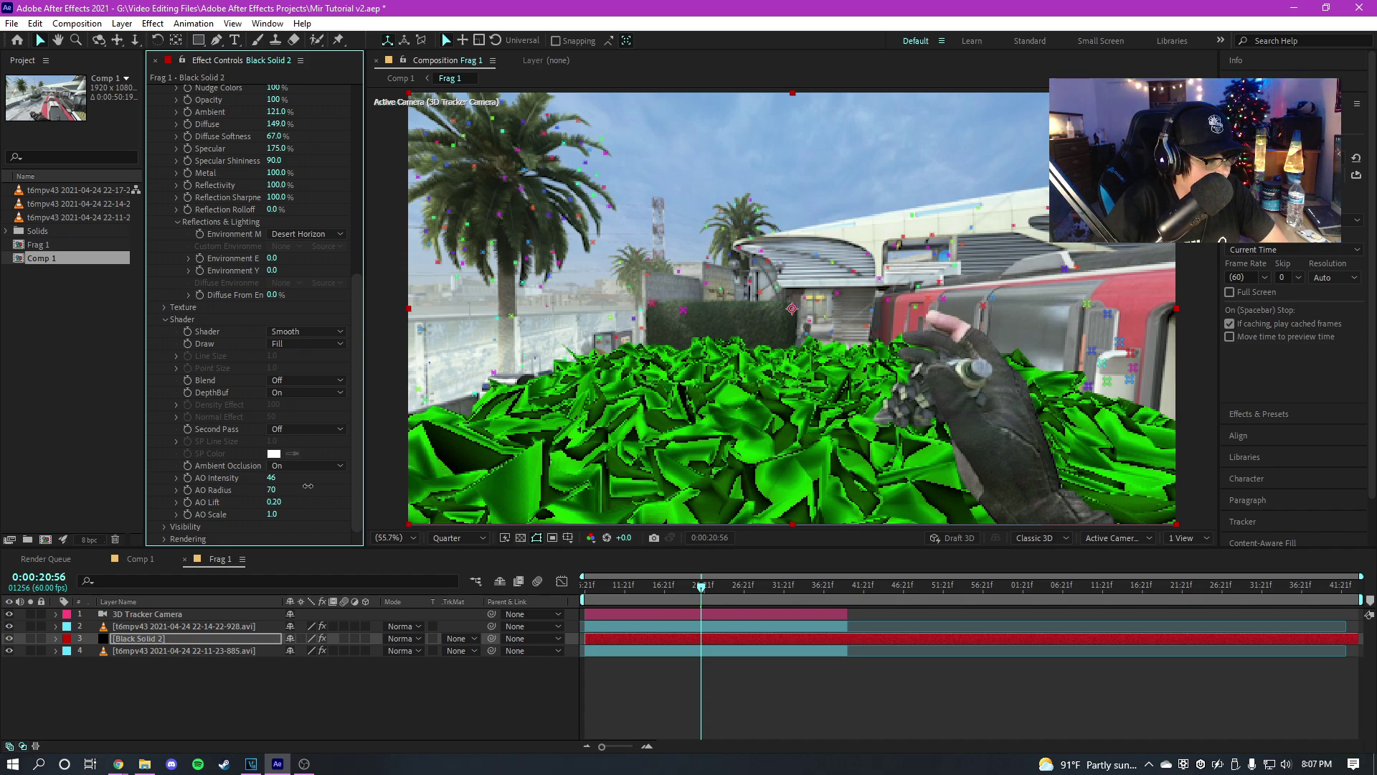
drag(269, 479, 549, 463)
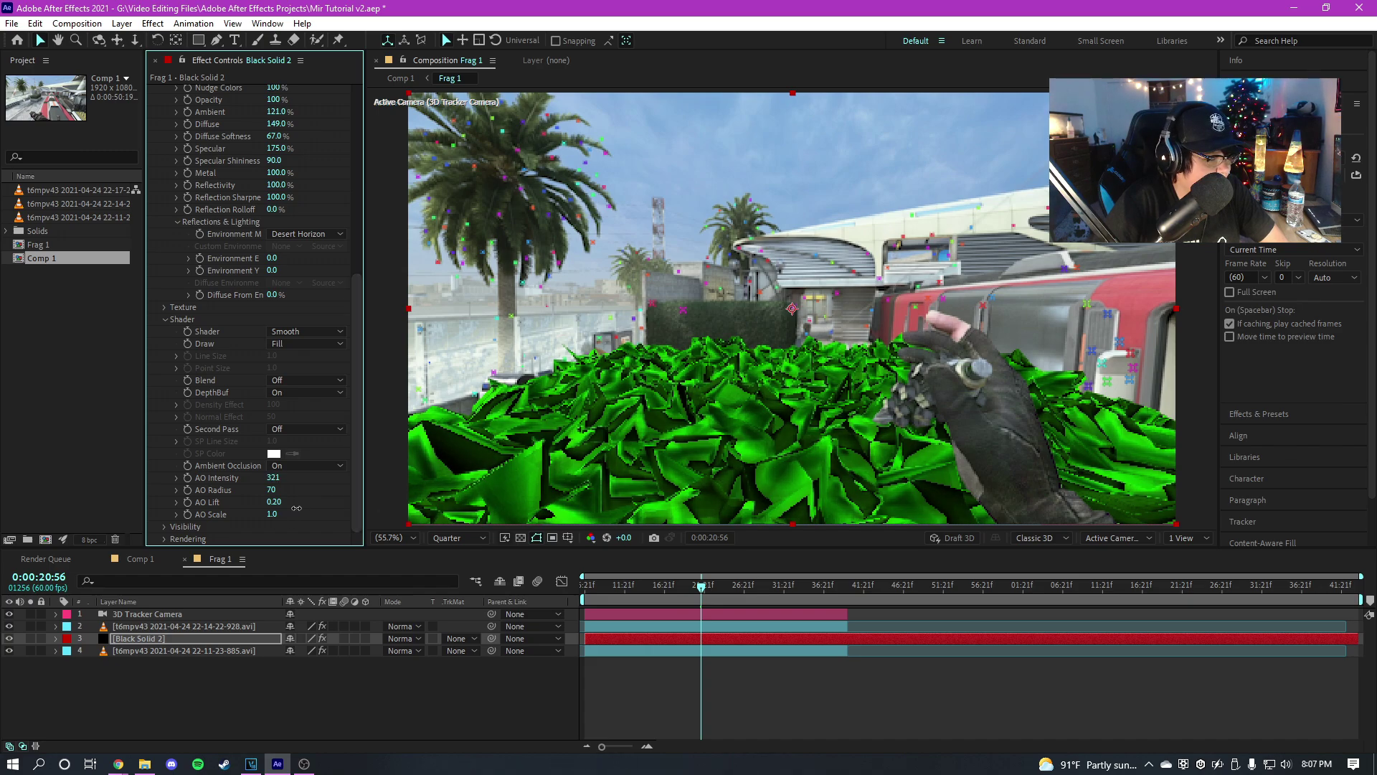
drag(293, 509, 299, 509)
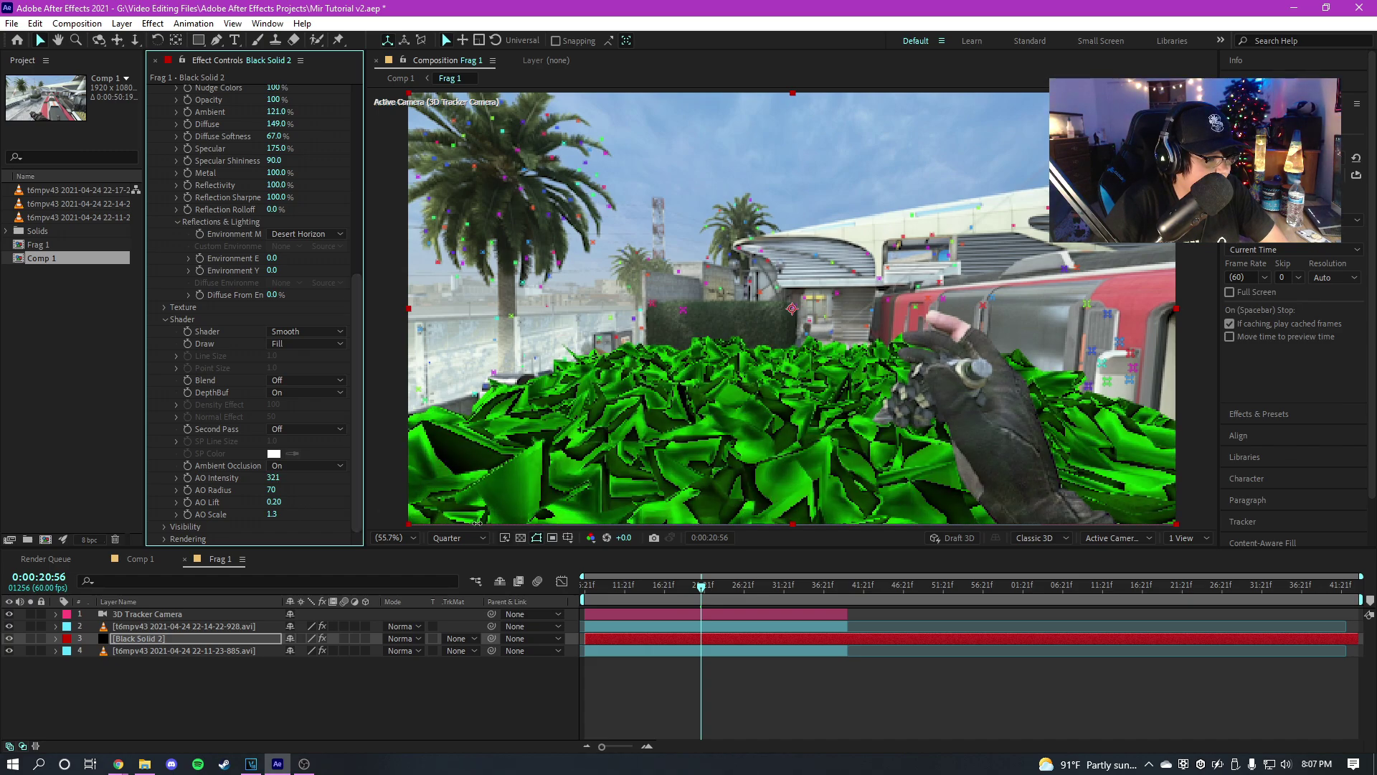
Switch the composition preview to Full resolution and set AO Intensity to 524 and AO Radius to 34.
click(454, 537)
click(459, 571)
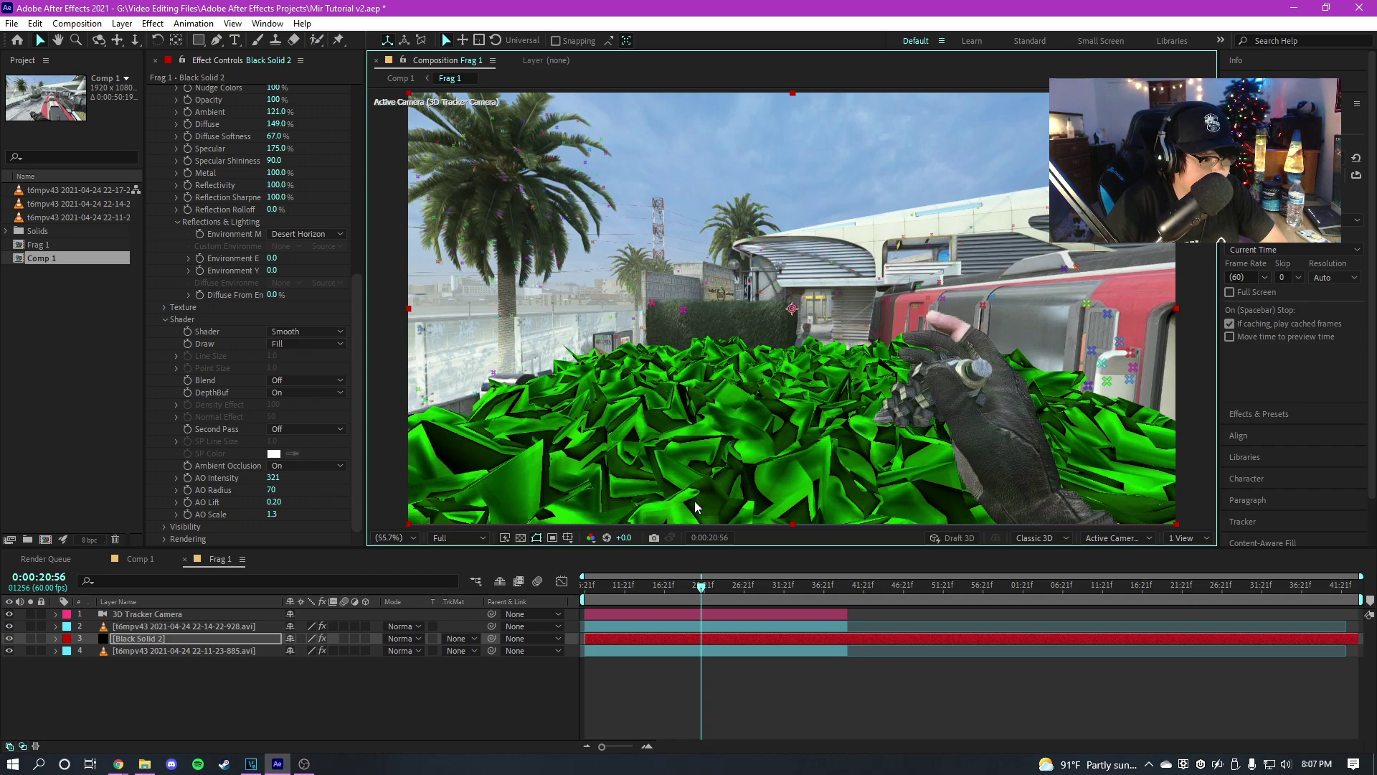
drag(273, 477, 919, 440)
drag(314, 486, 406, 490)
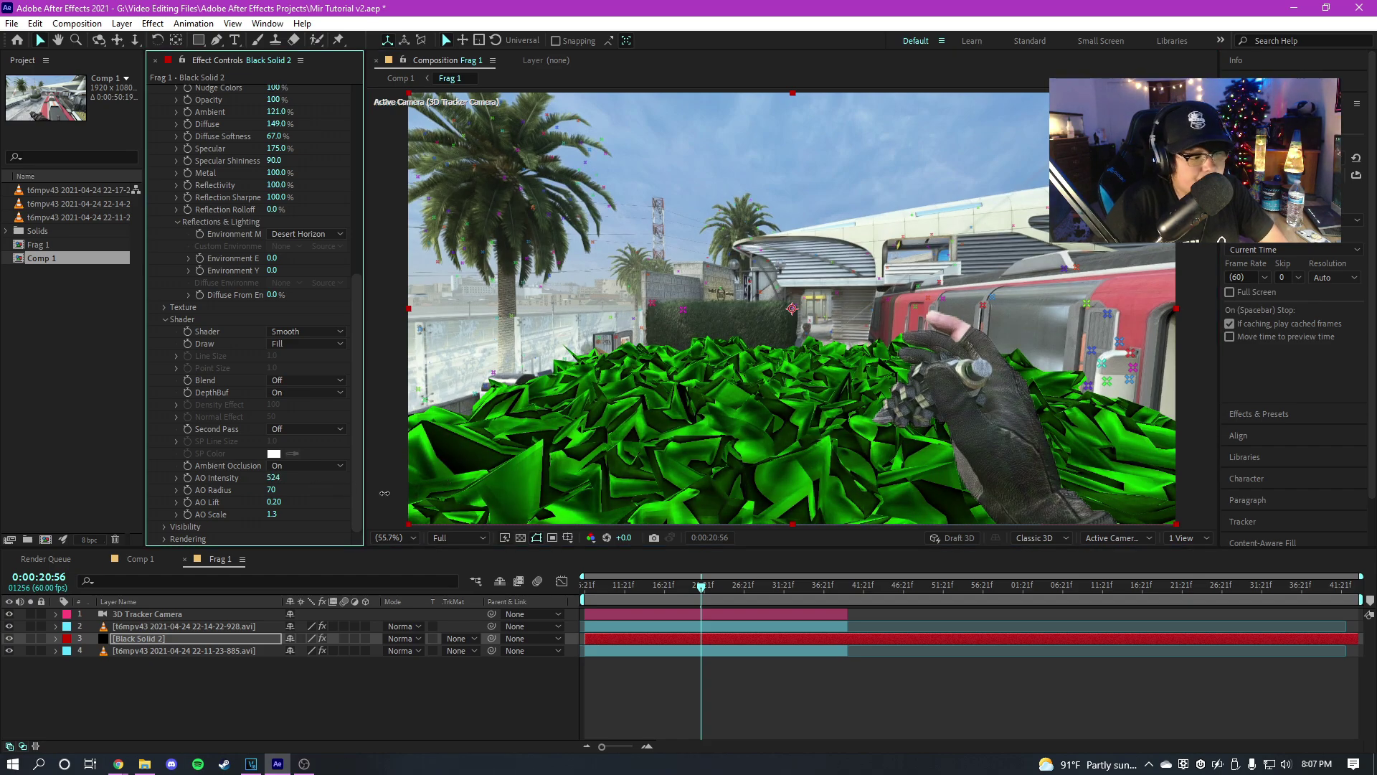
drag(315, 485, 246, 499)
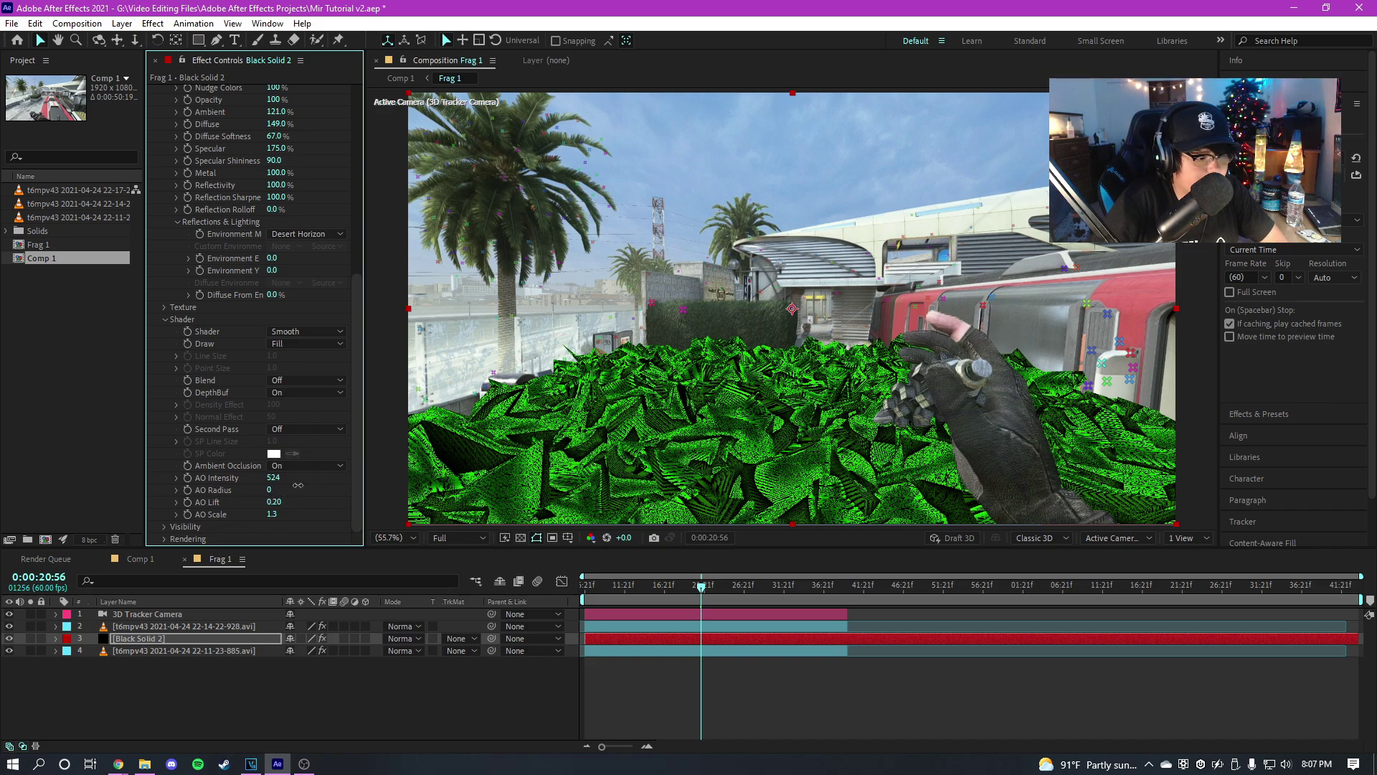
drag(298, 485, 902, 404)
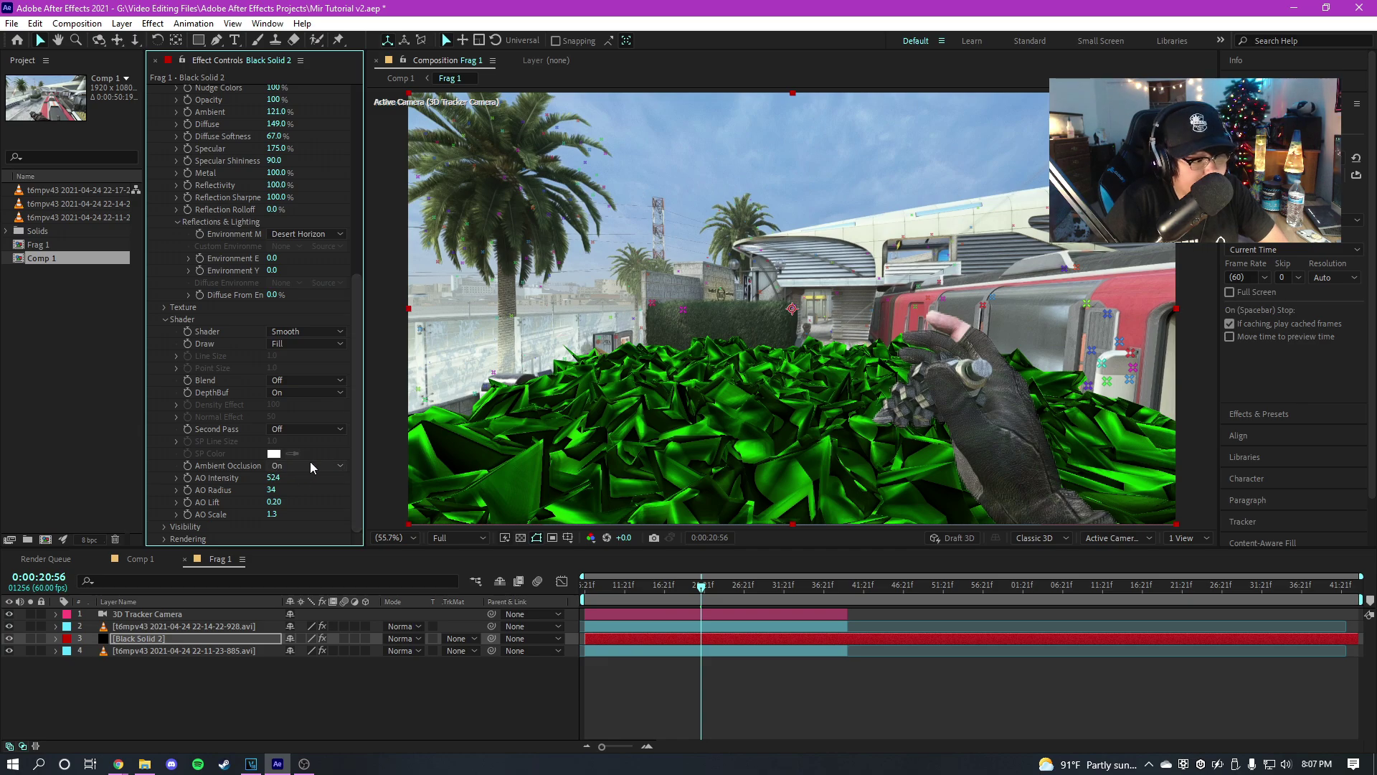
Set the Depth of Field in Mir's rendering settings to Camera Settings.
click(300, 392)
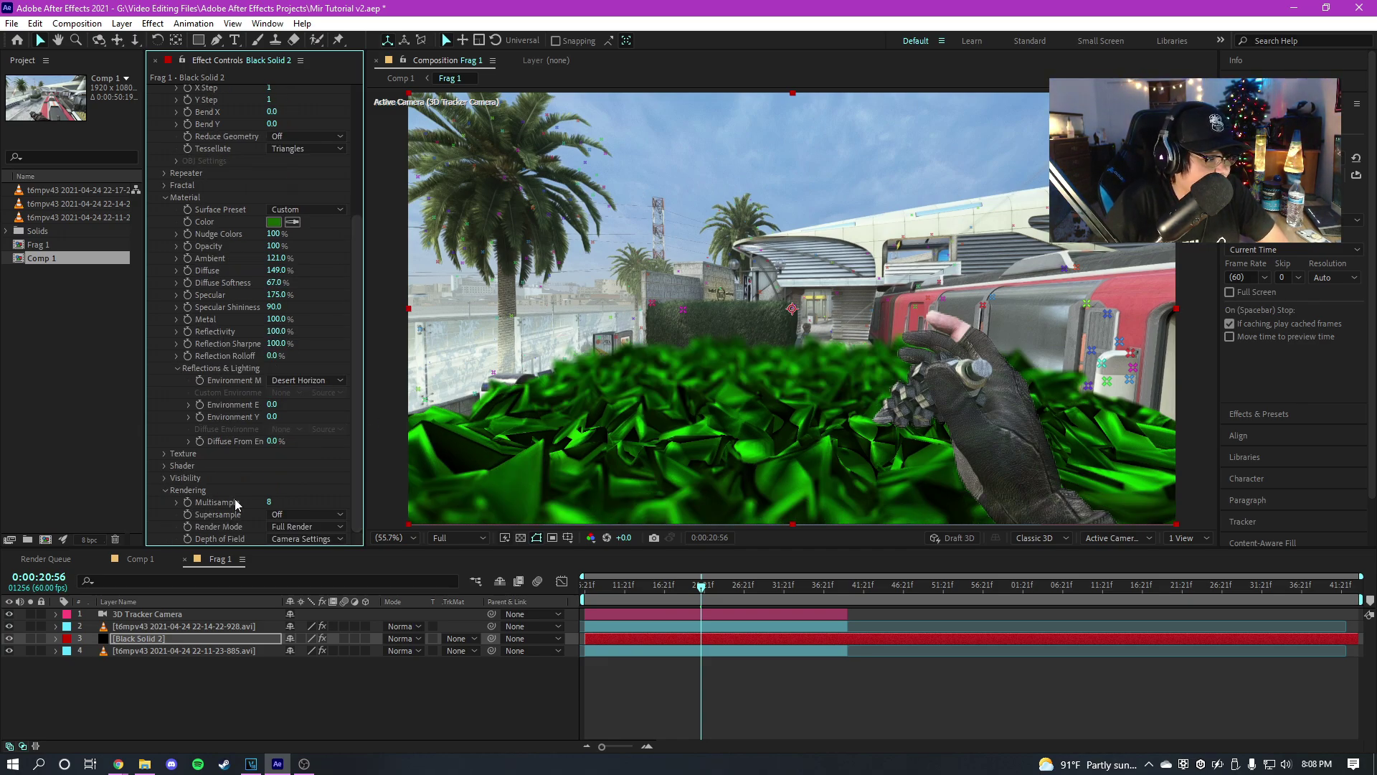
click(308, 539)
click(213, 546)
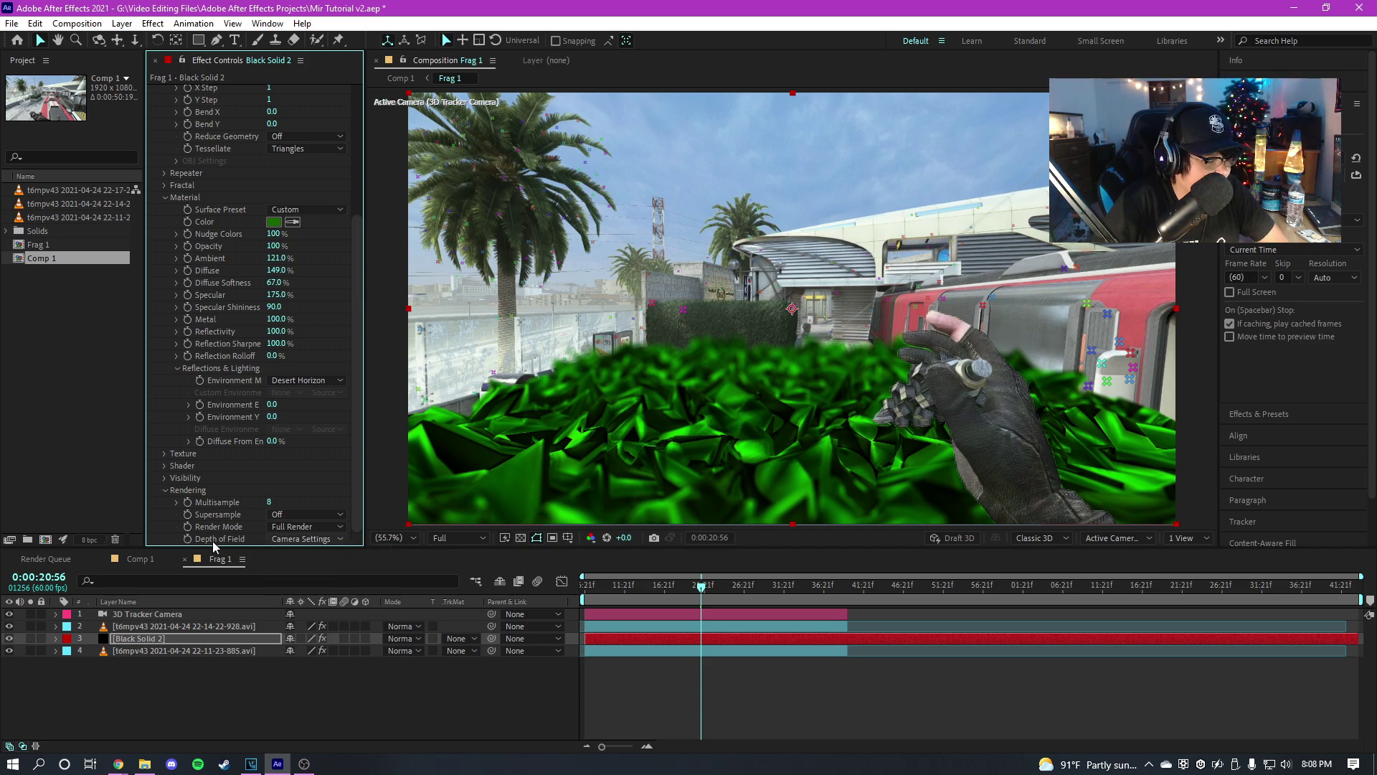
click(307, 539)
click(305, 601)
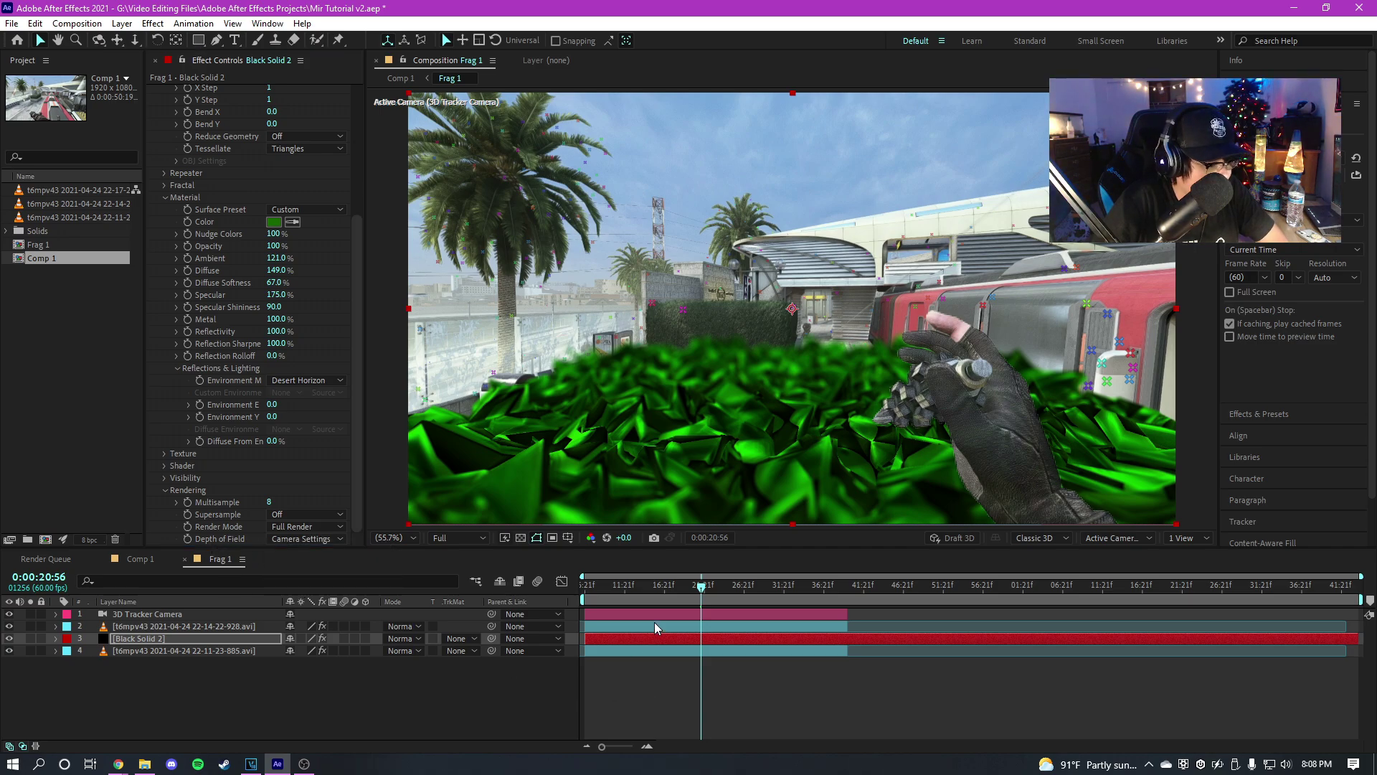
Expand the 3D Tracker Camera's options and compare the mesh with Depth of Field switched off and back on.
click(662, 616)
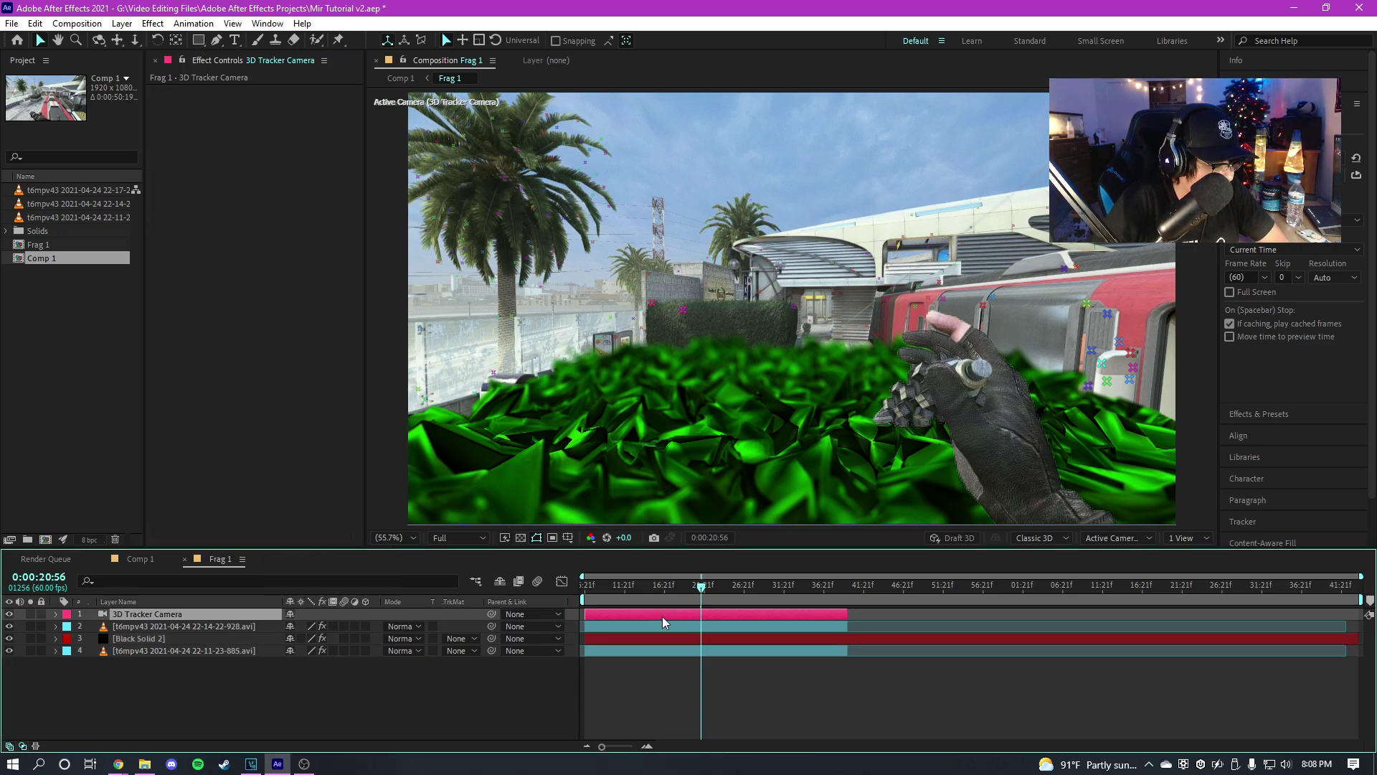
click(55, 617)
scroll(85, 648, down, 2)
scroll(148, 669, up, 2)
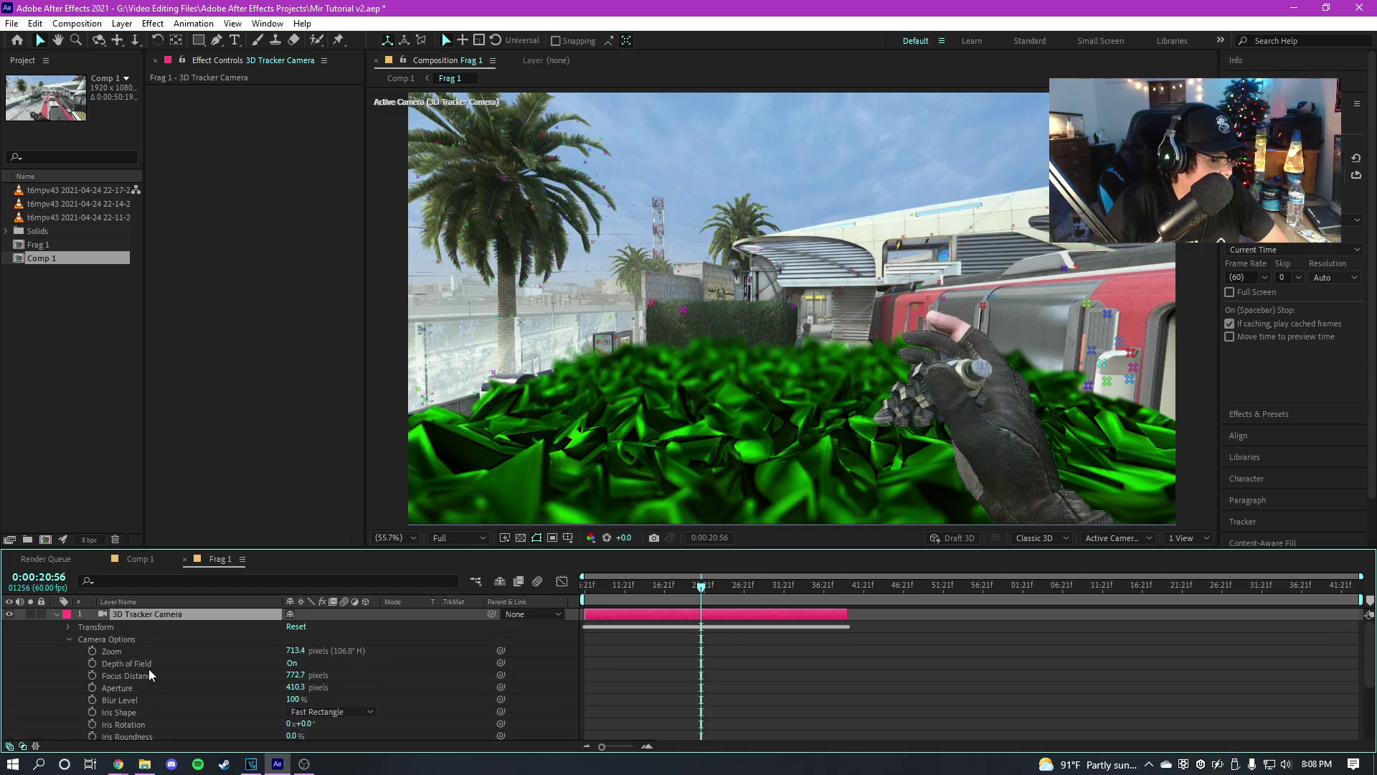
click(293, 663)
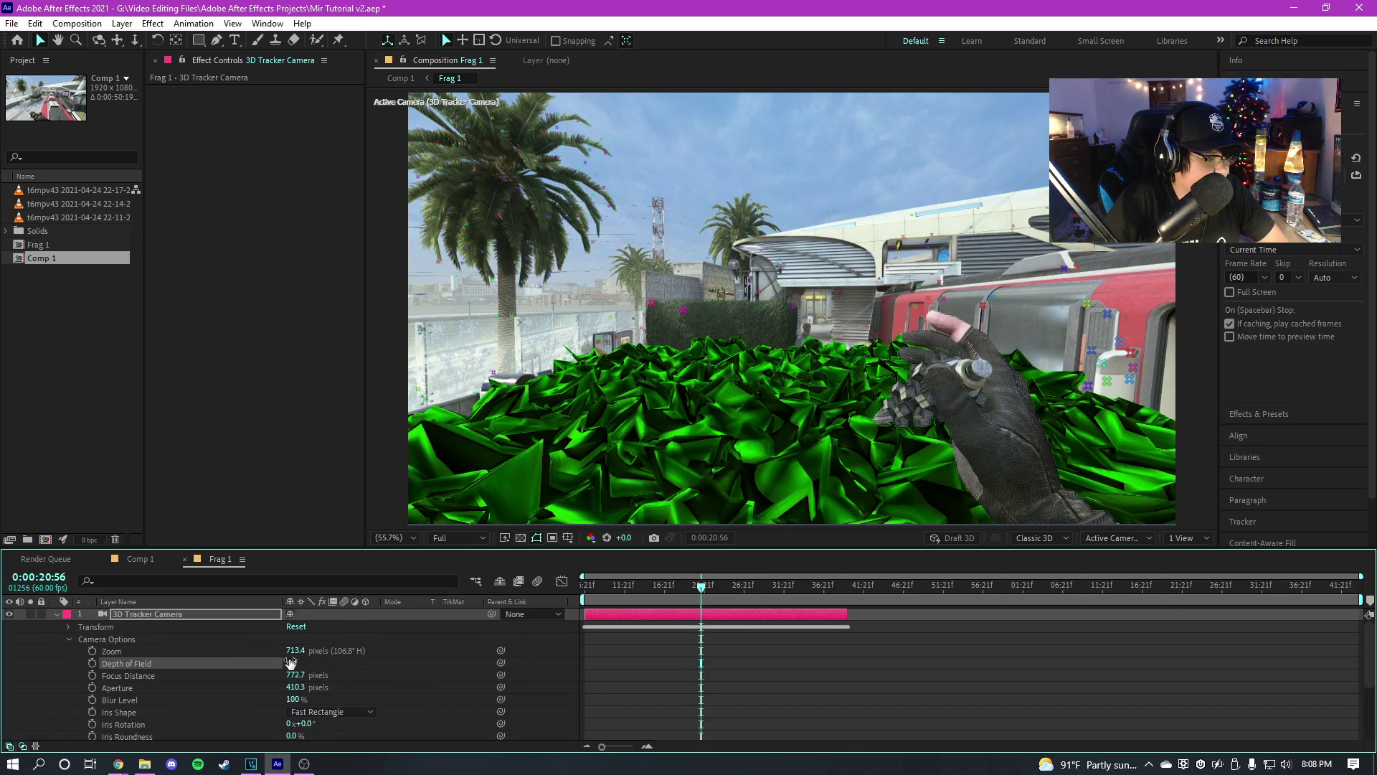
click(291, 663)
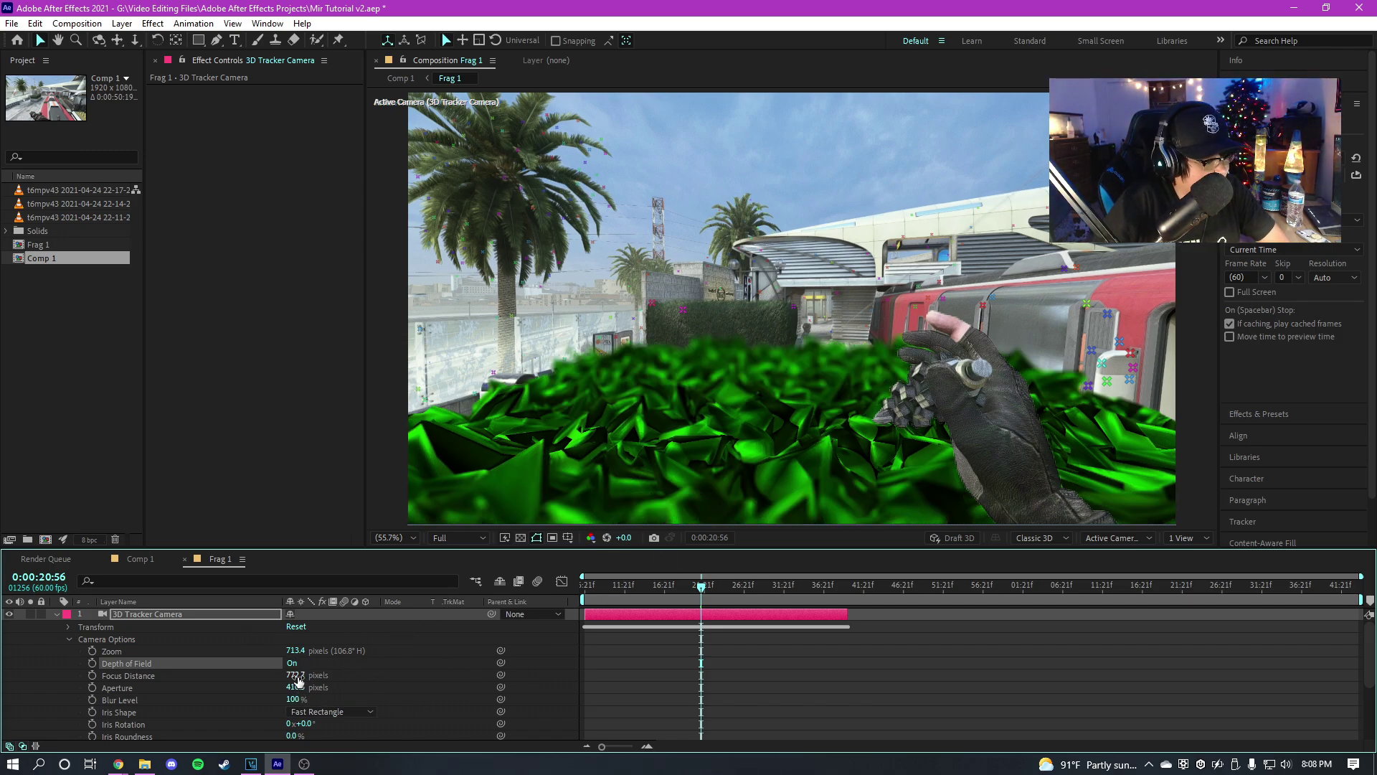
Try a Focus Distance of 1167.7 pixels on the 3D Tracker Camera and settle on 755.7 pixels.
scroll(465, 687, down, 2)
scroll(459, 682, up, 2)
scroll(459, 682, down, 2)
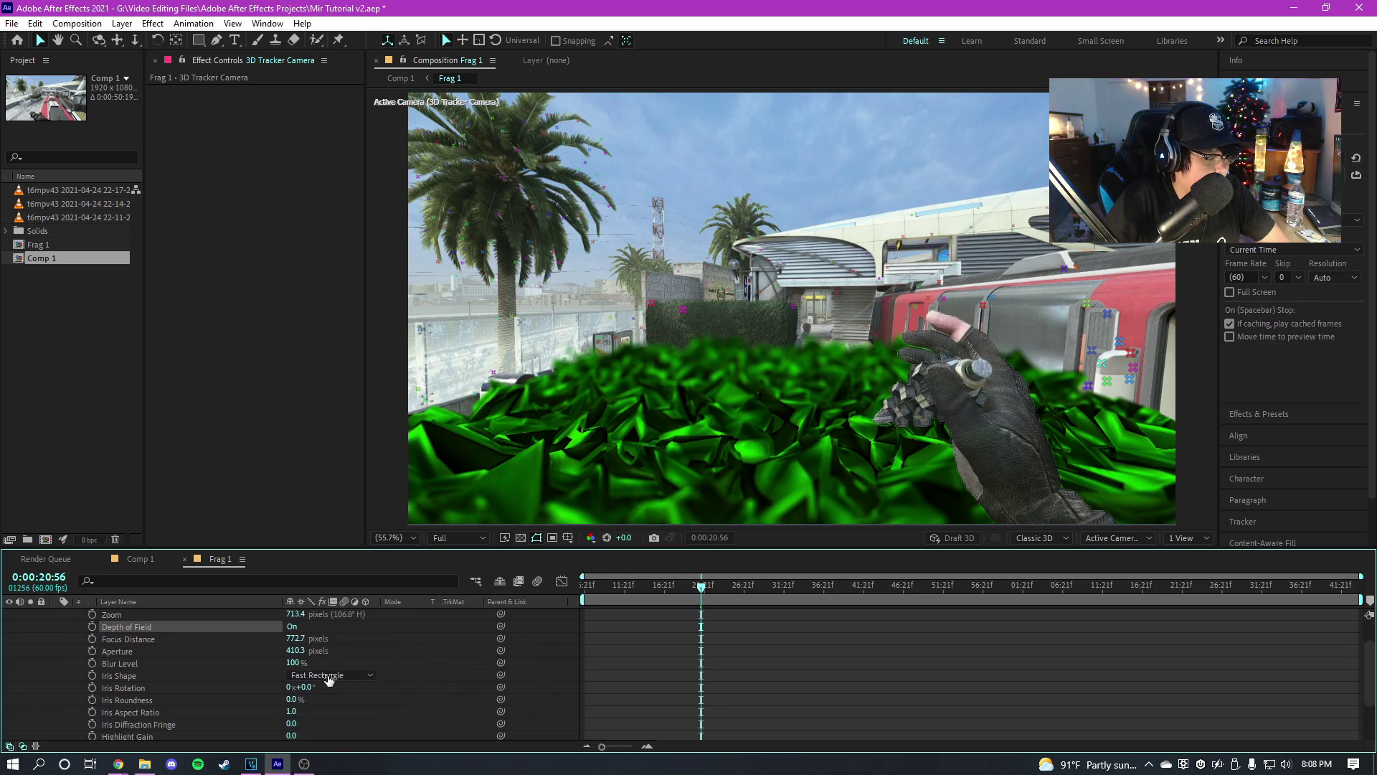
scroll(349, 689, up, 2)
drag(297, 675, 564, 657)
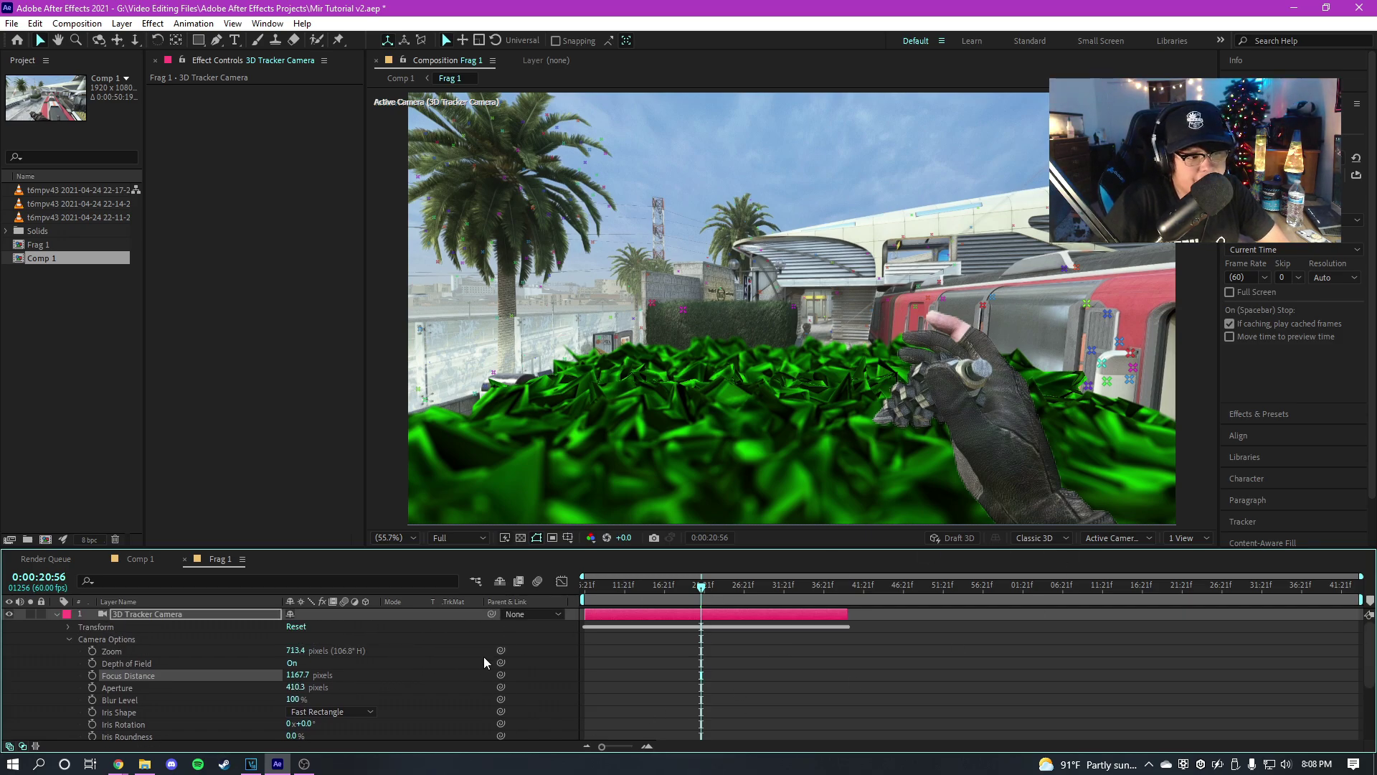
drag(299, 675, 15, 693)
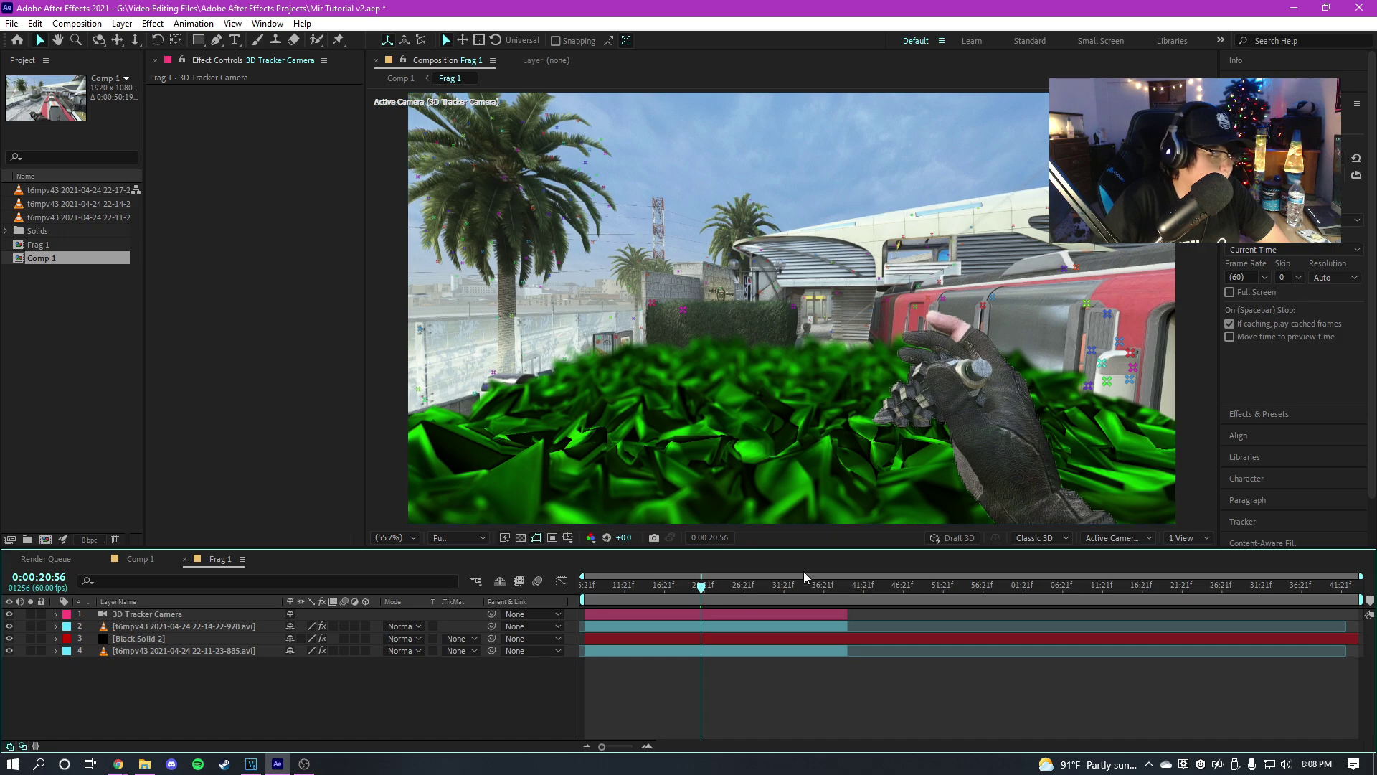
Select the Black Solid 2 layer and collapse its Mir 3 effect settings.
click(707, 639)
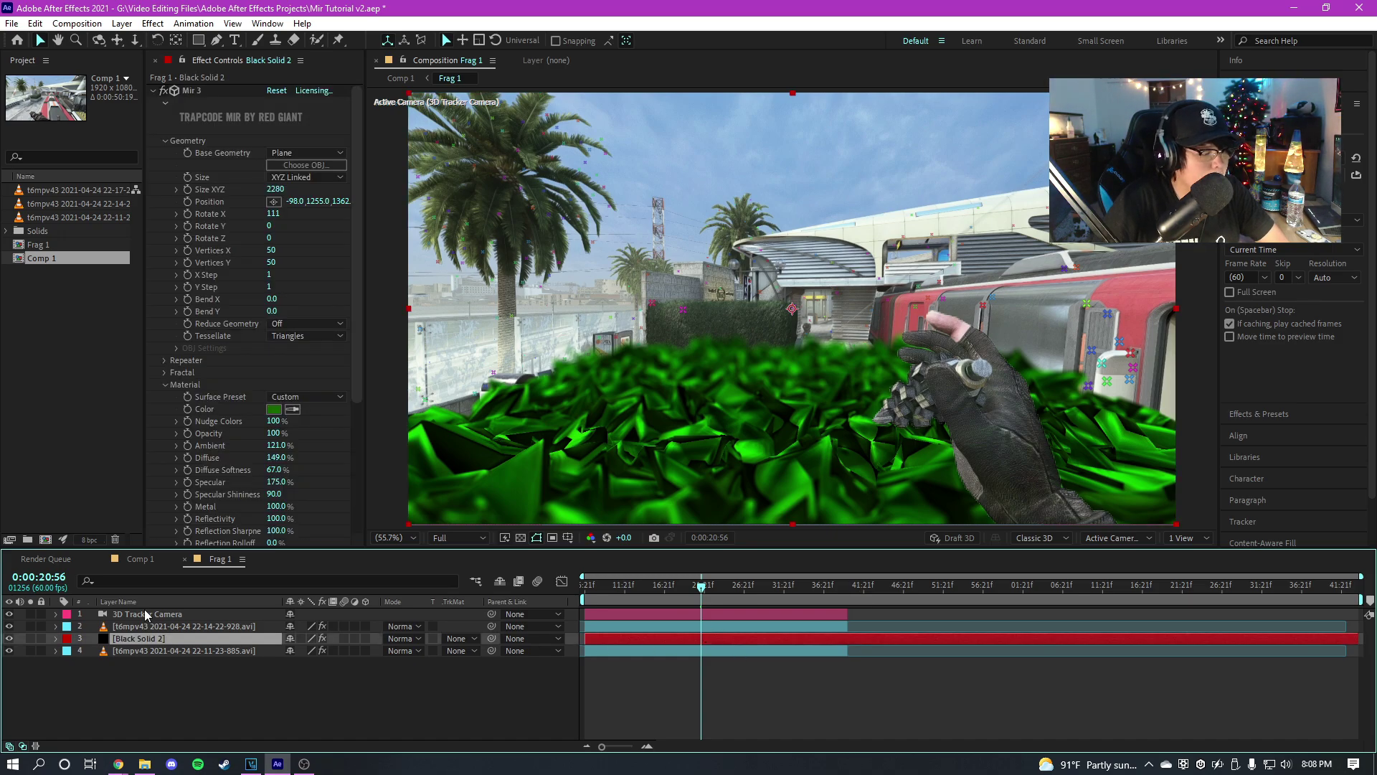
scroll(235, 409, down, 5)
scroll(240, 413, up, 5)
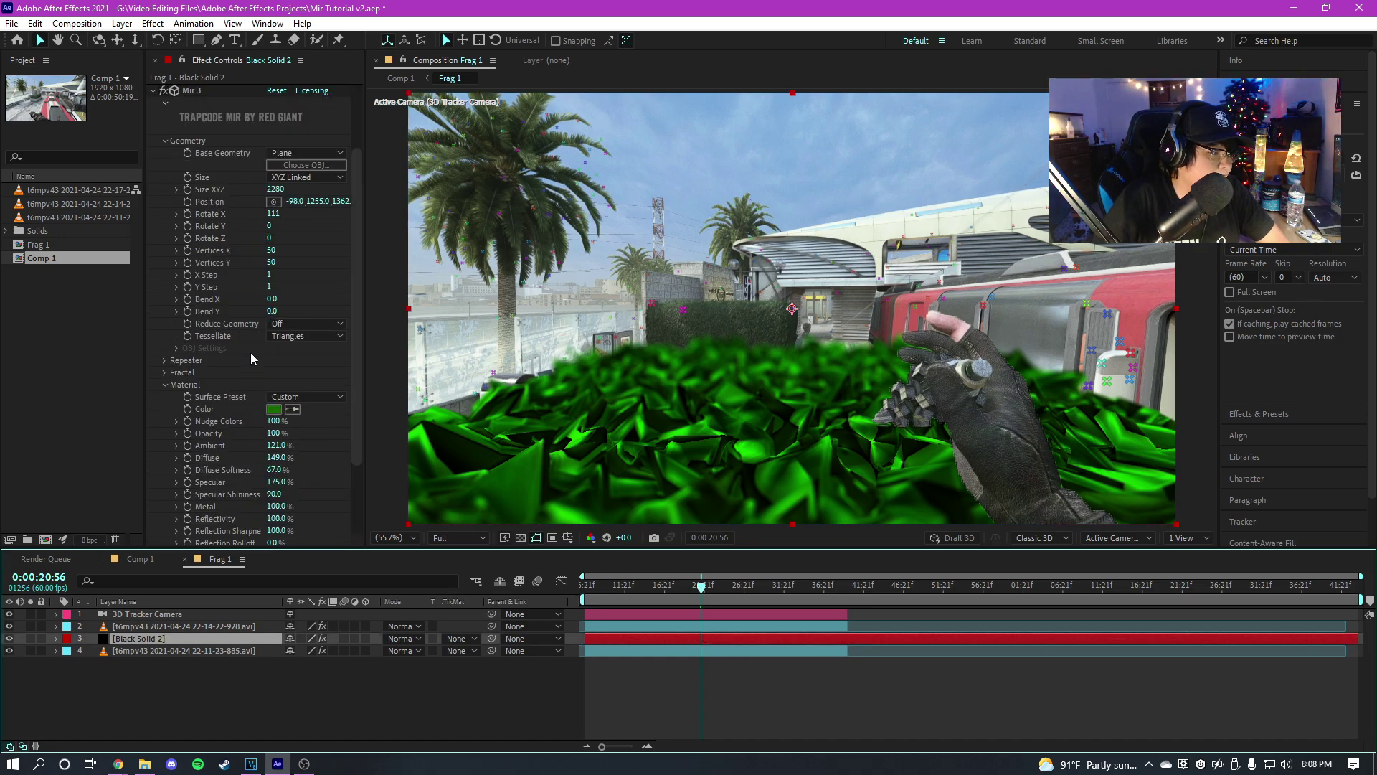
click(153, 90)
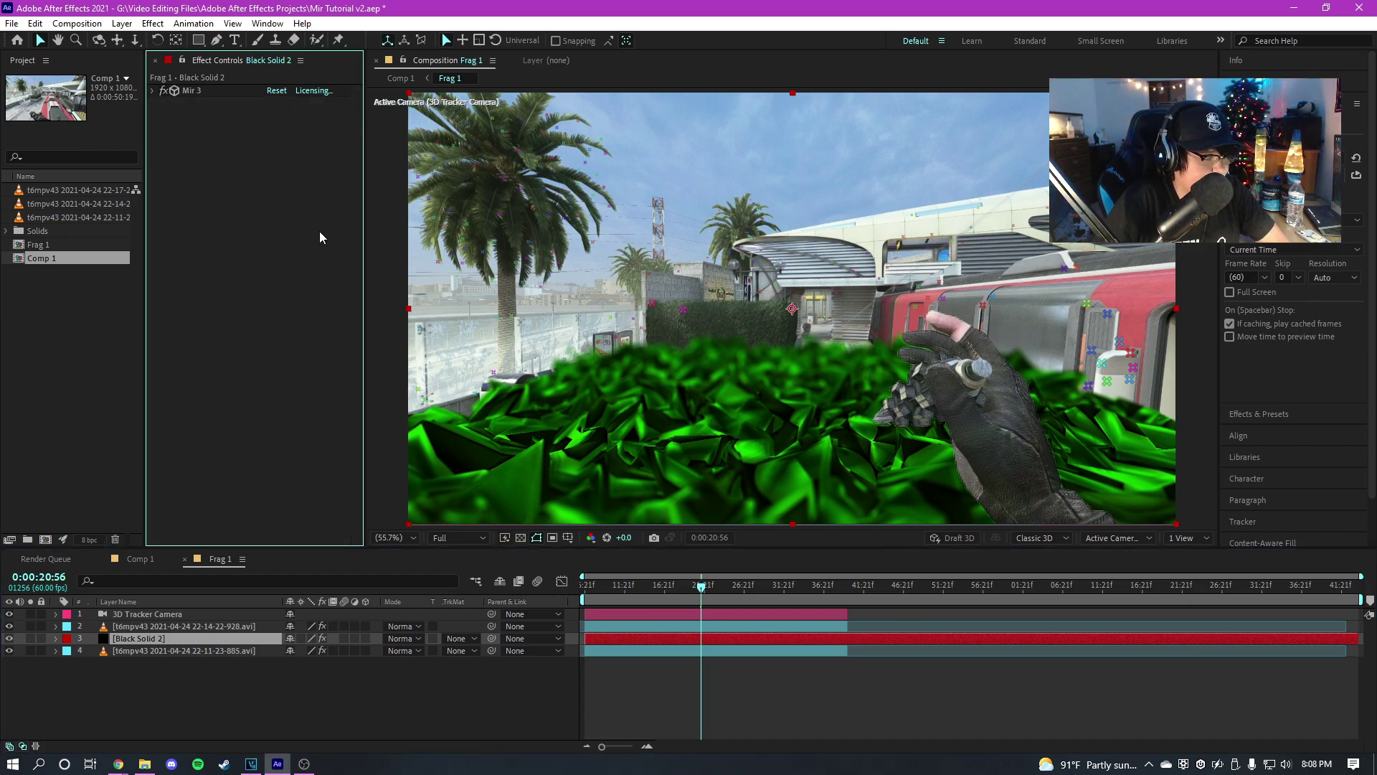
Add a Point light layer at 100% intensity with Inverse Square Clamped falloff and a radius of 500.
click(731, 658)
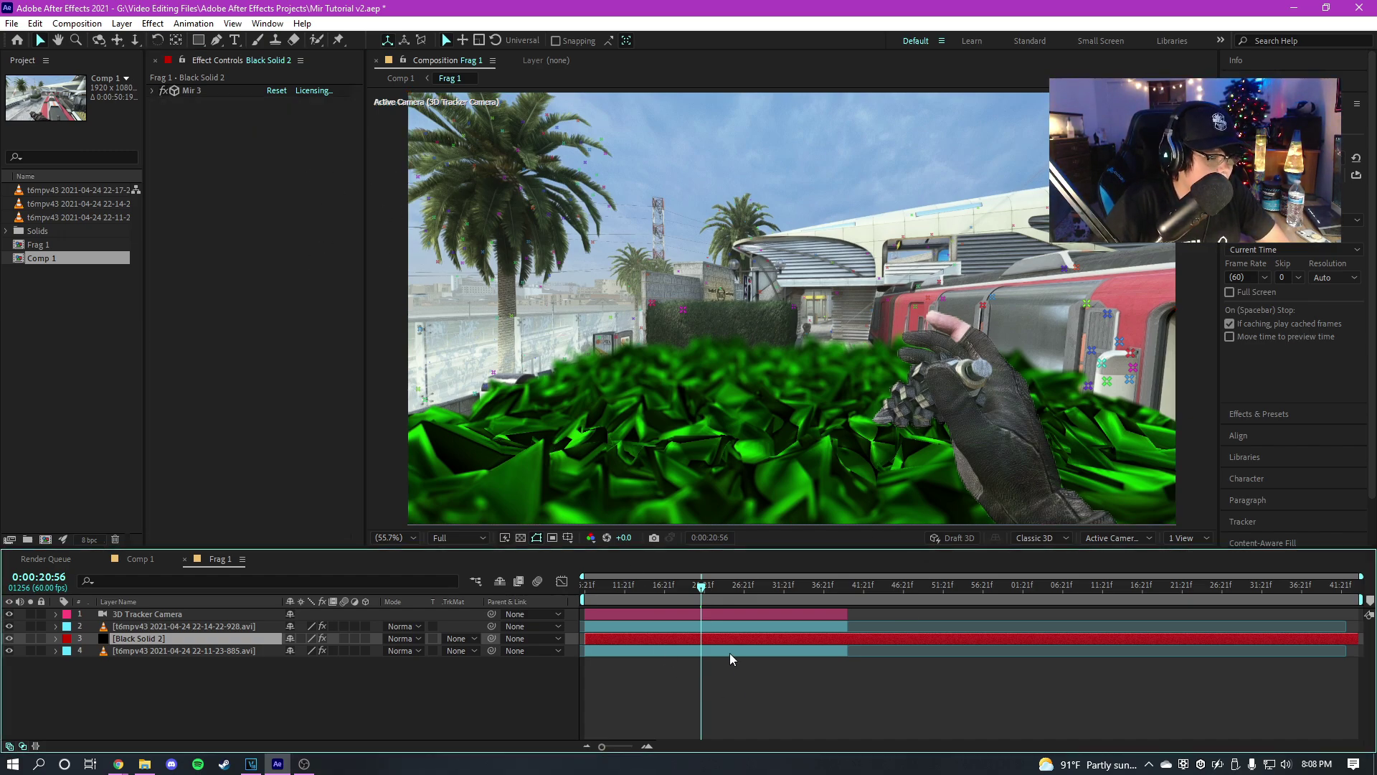
click(122, 23)
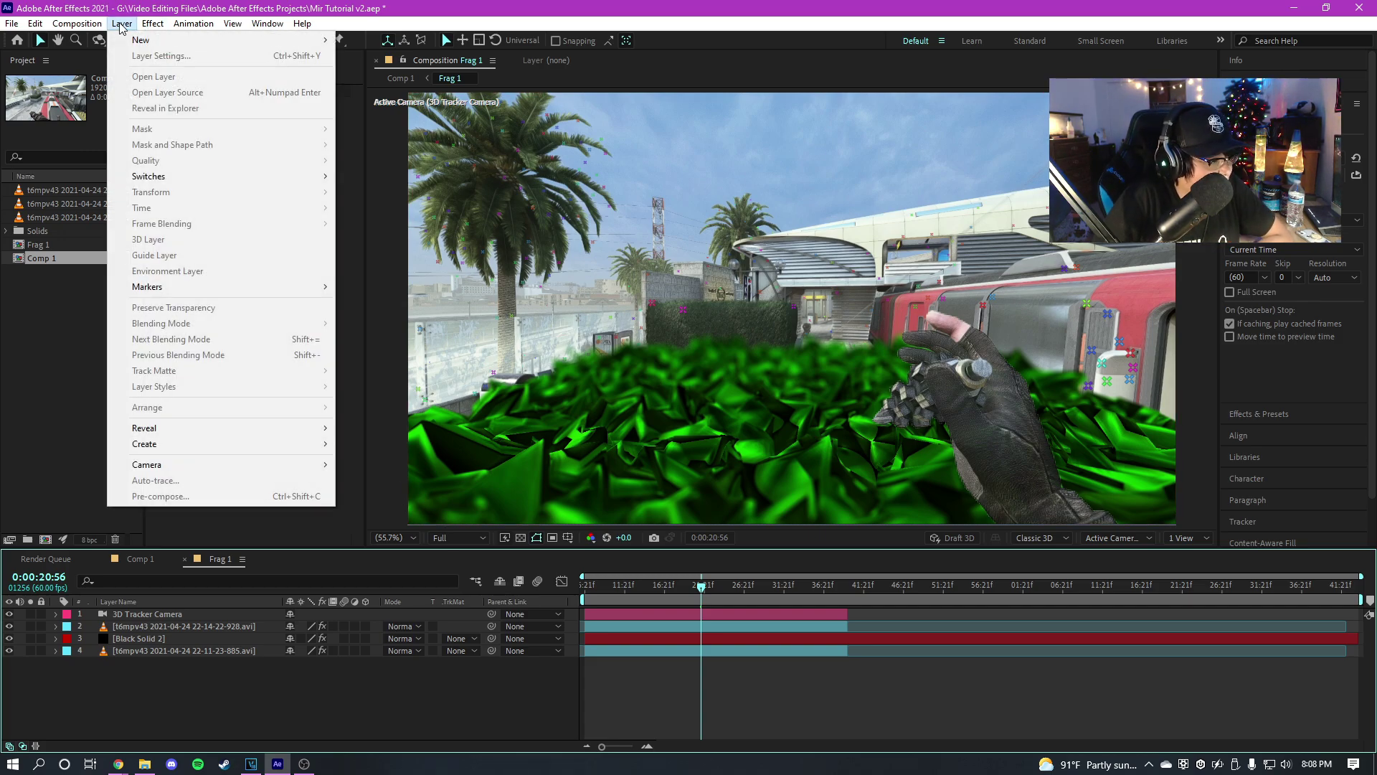
mouse_move(140, 42)
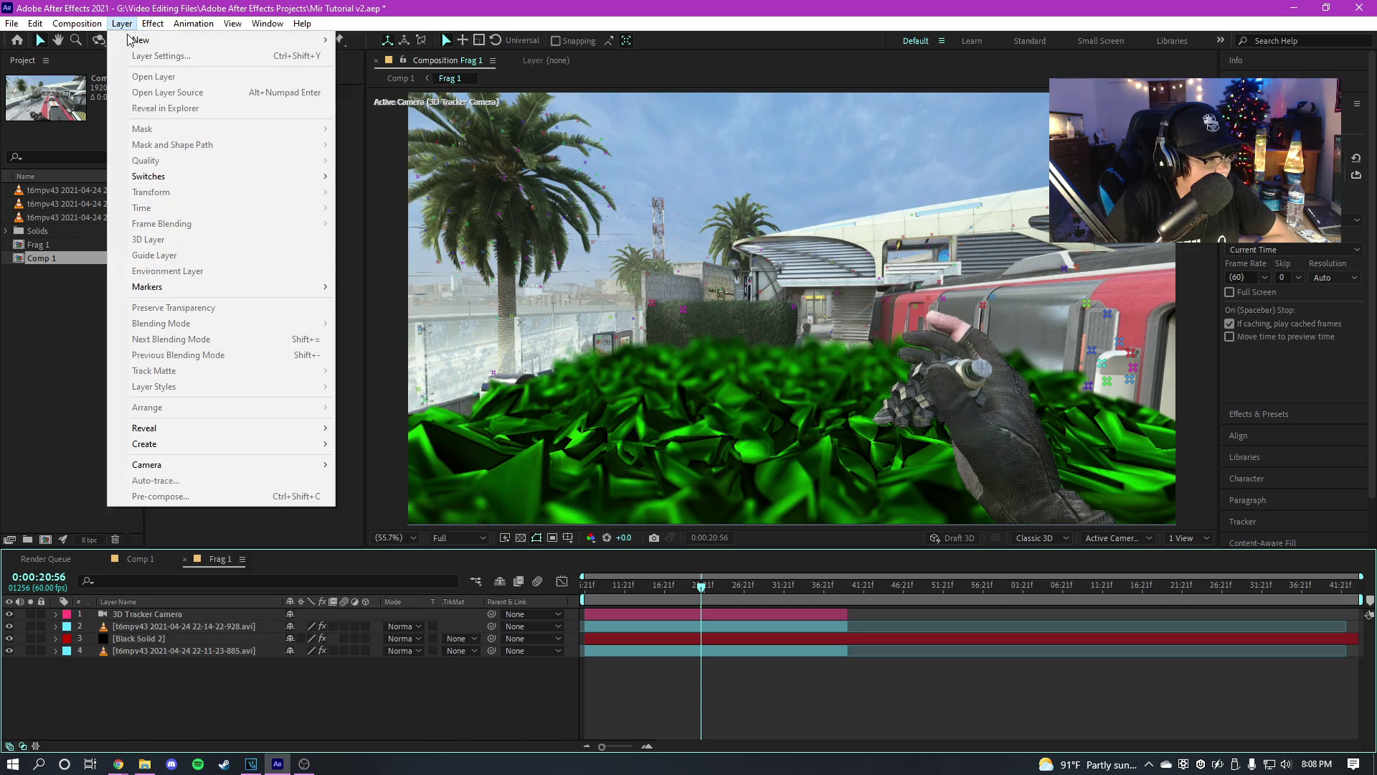
click(402, 75)
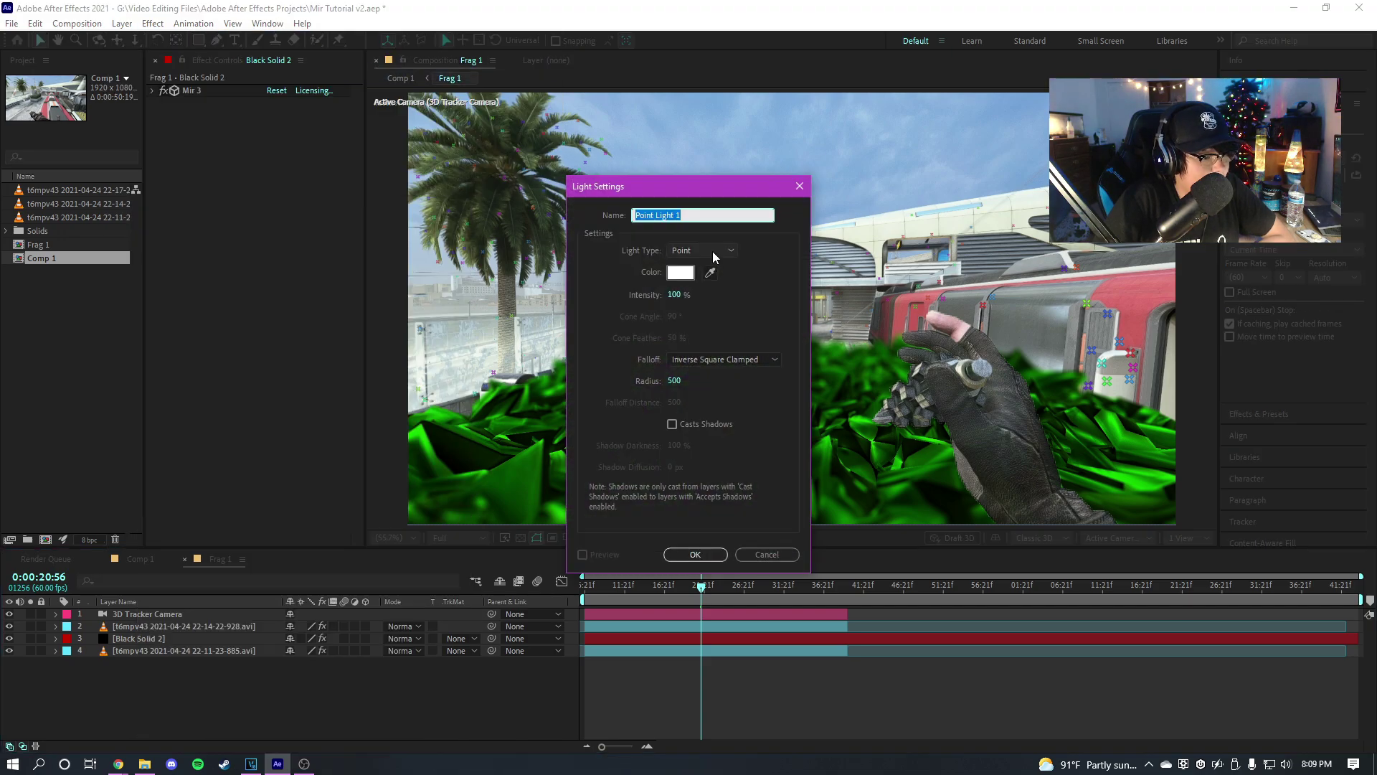
click(712, 252)
click(696, 286)
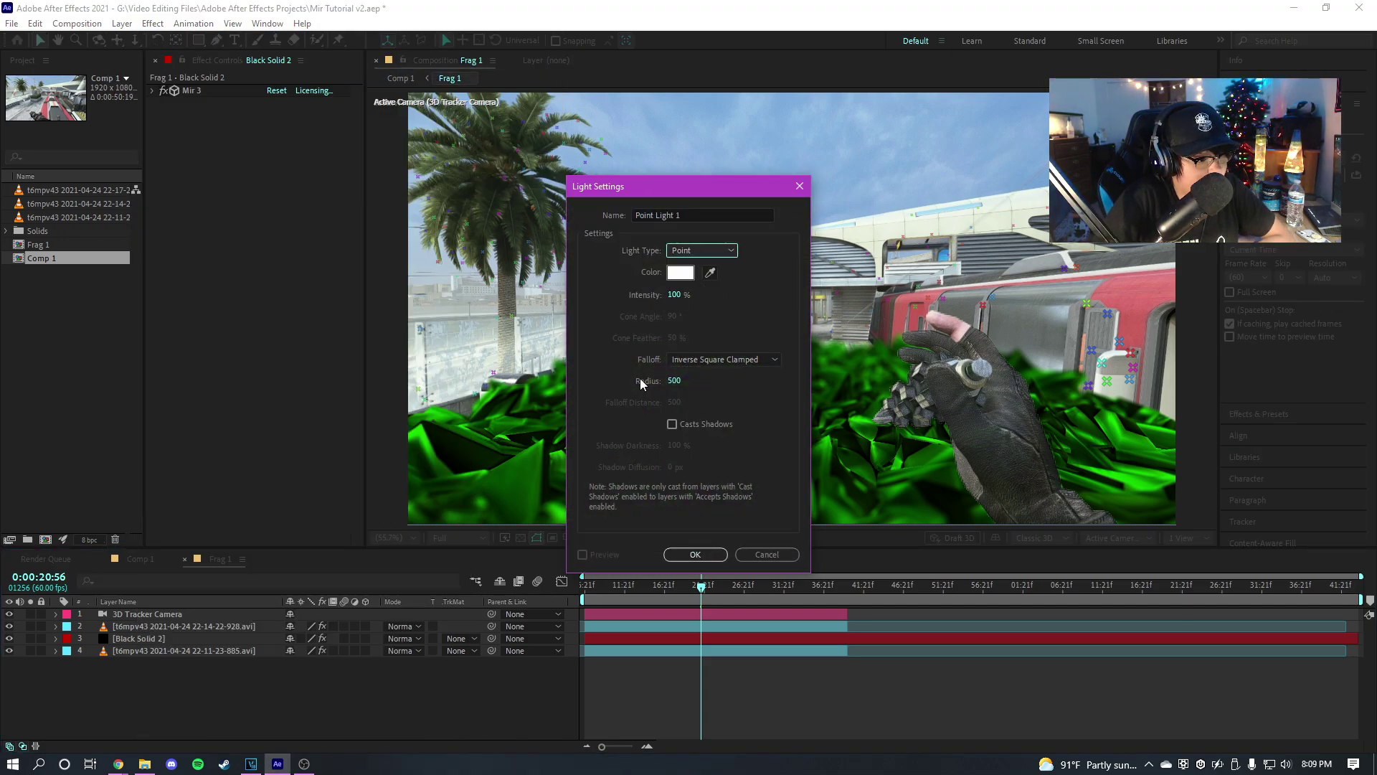
click(735, 359)
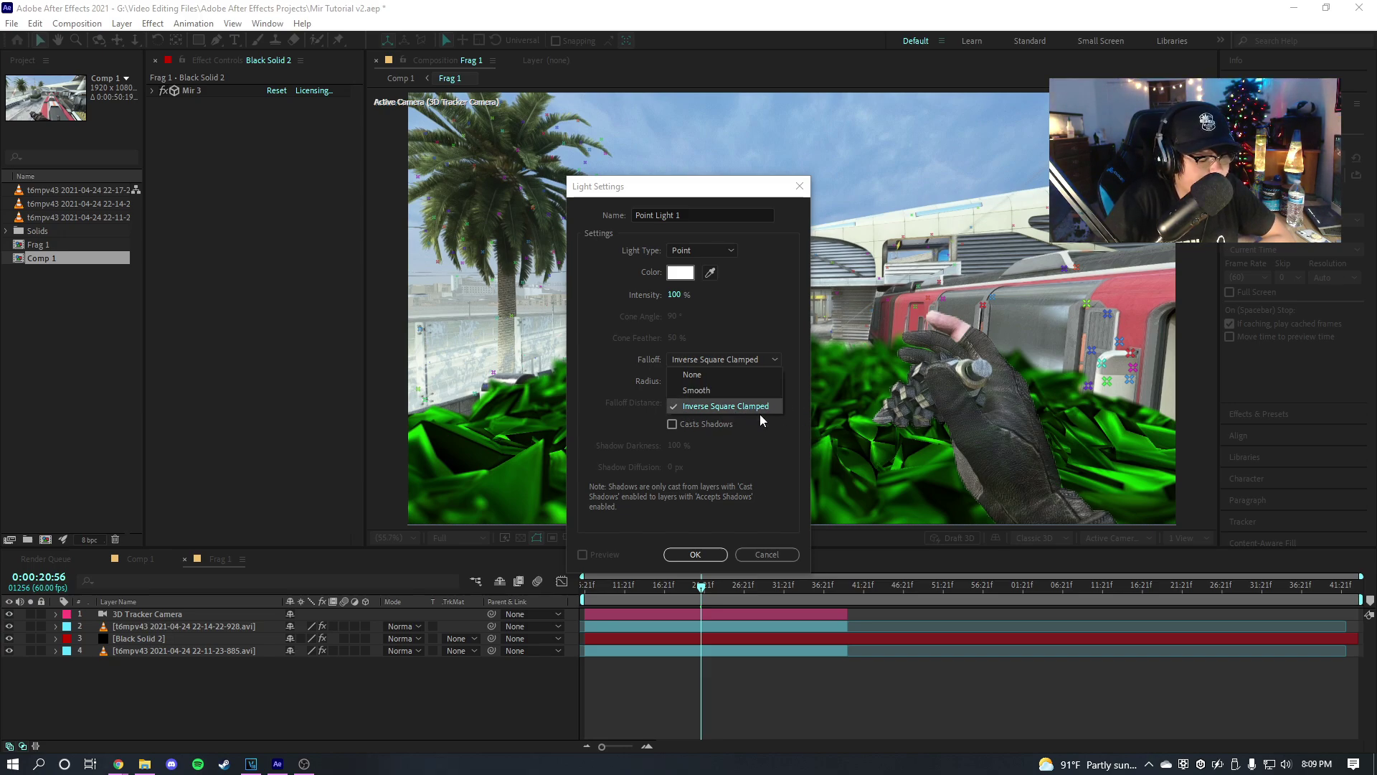
click(760, 413)
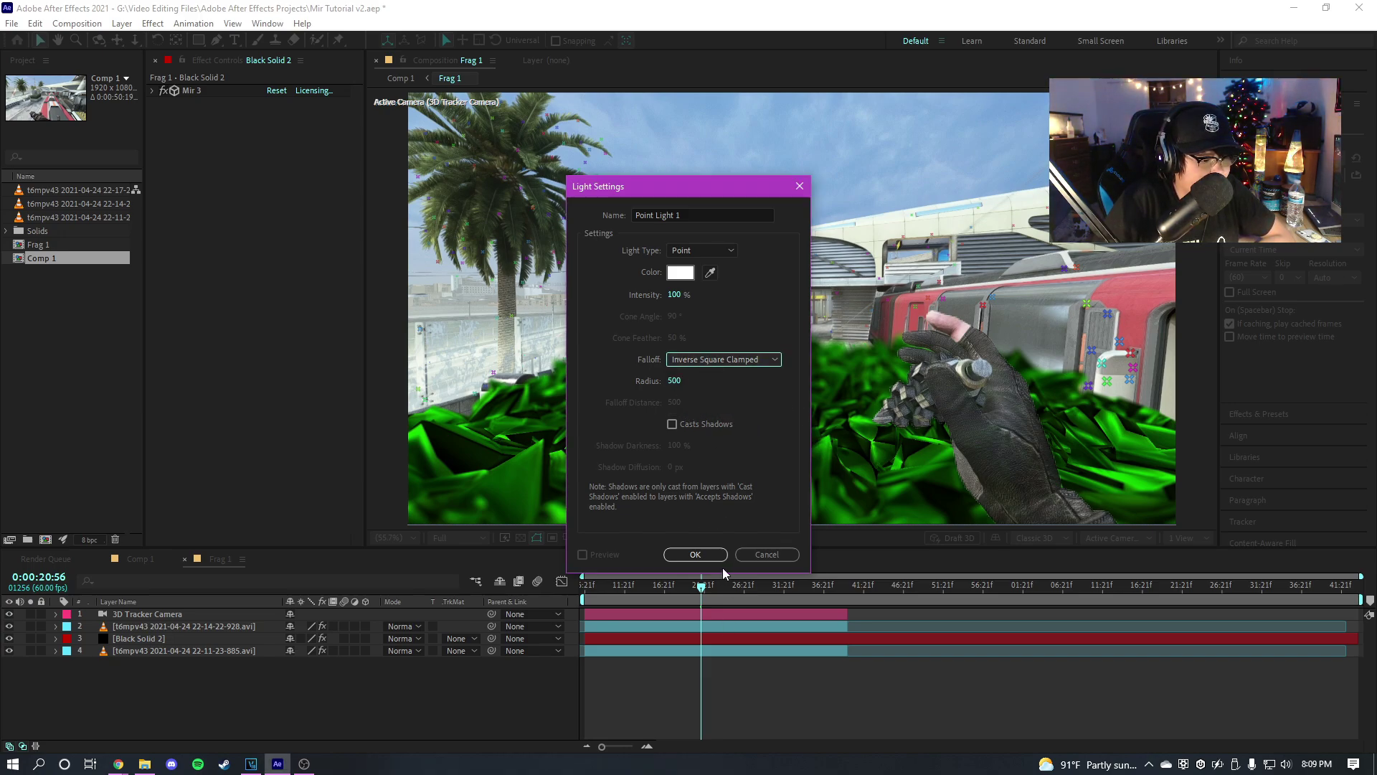
click(693, 554)
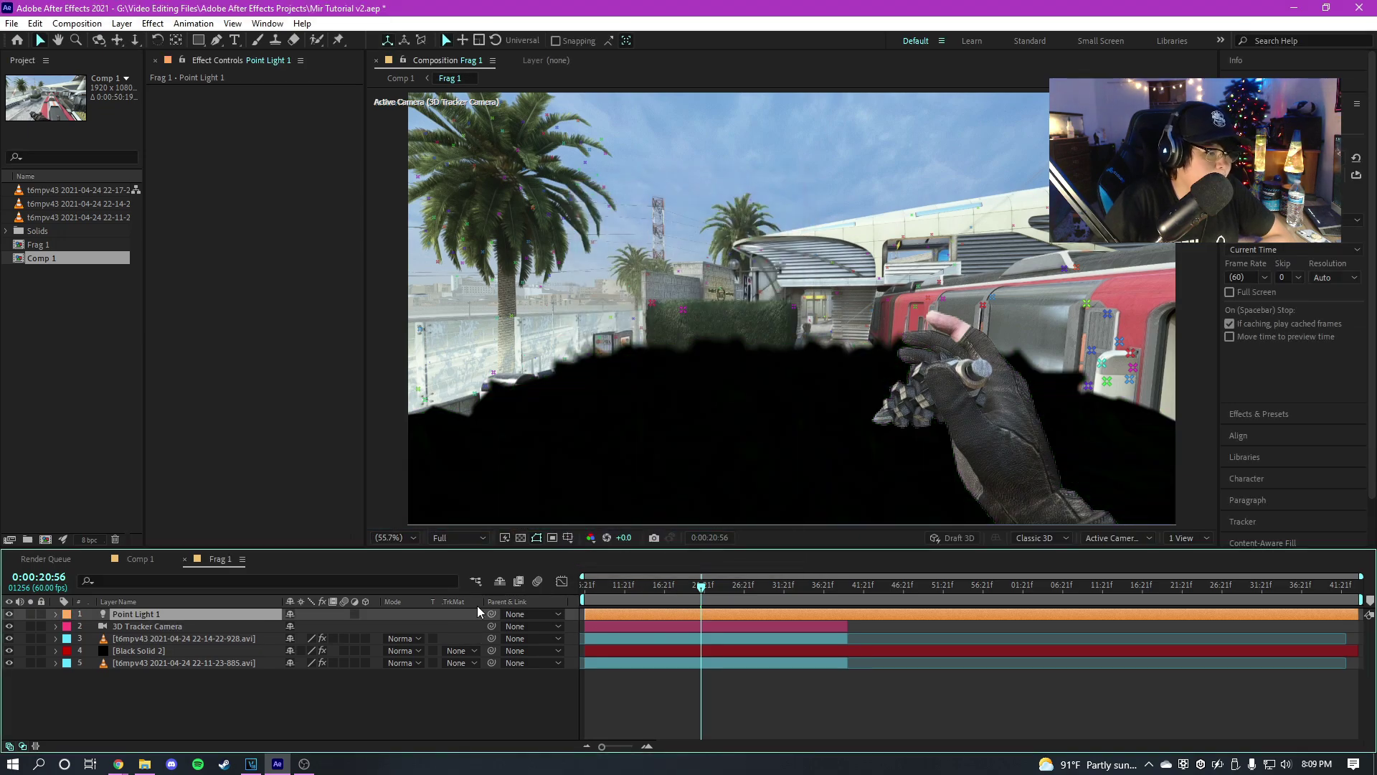
Reveal Point Light 1's Position and set its X value to -98, copied from the Mir mesh's geometry position.
click(190, 651)
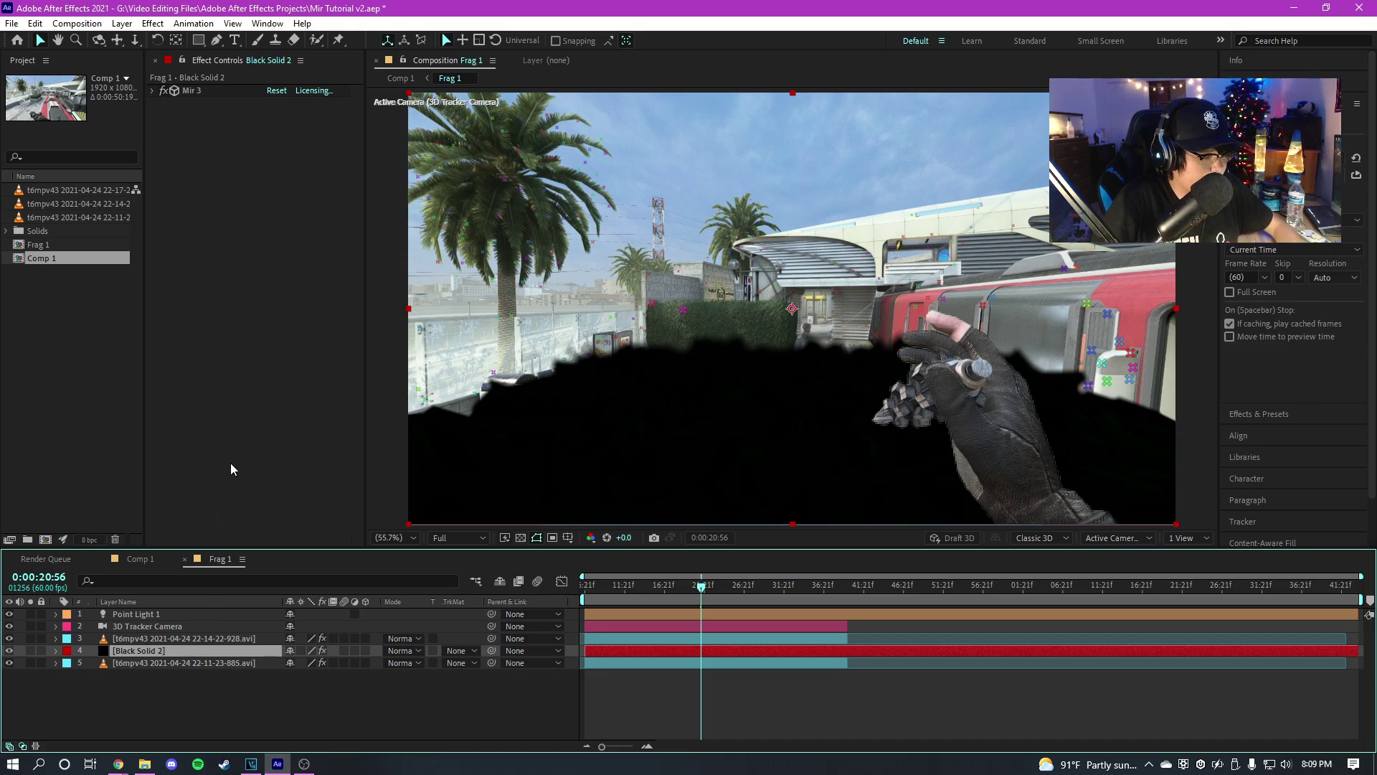
click(152, 91)
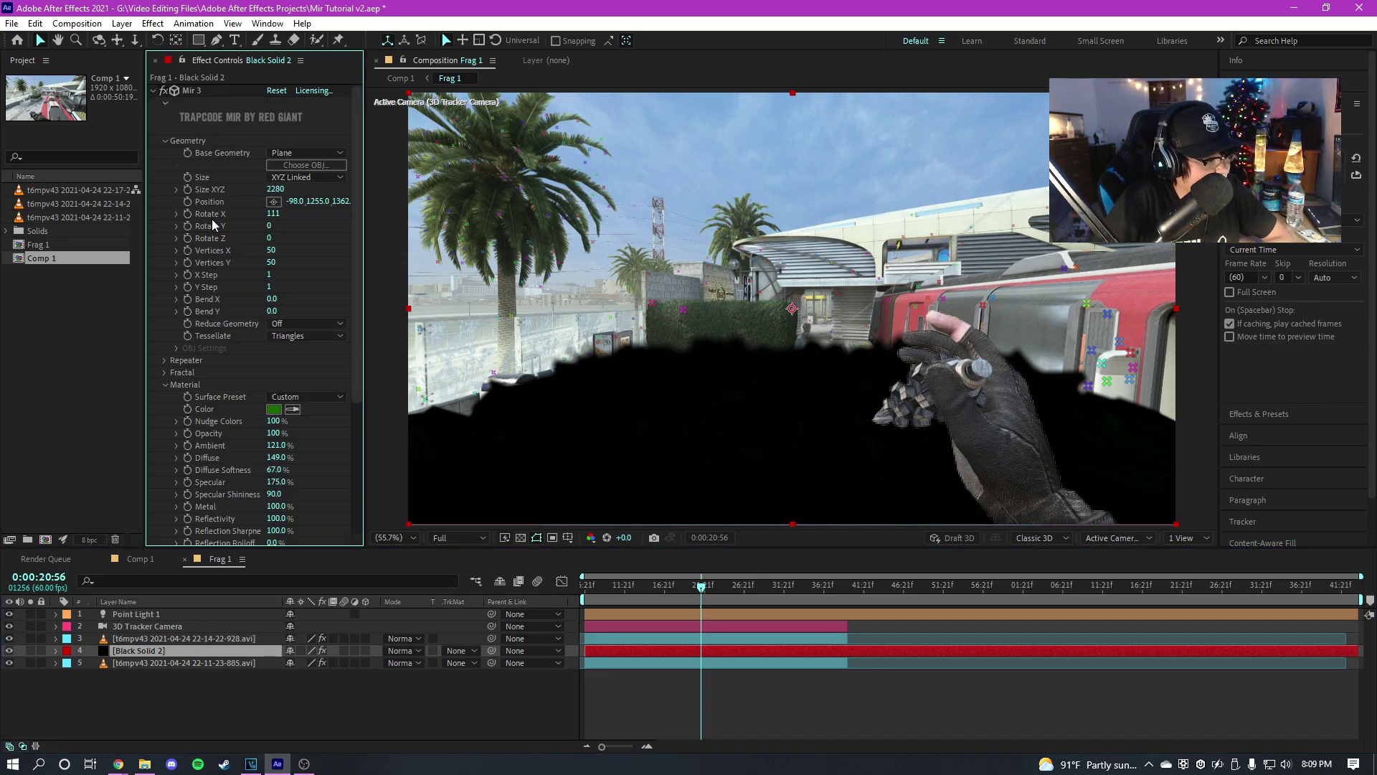
drag(365, 223, 337, 212)
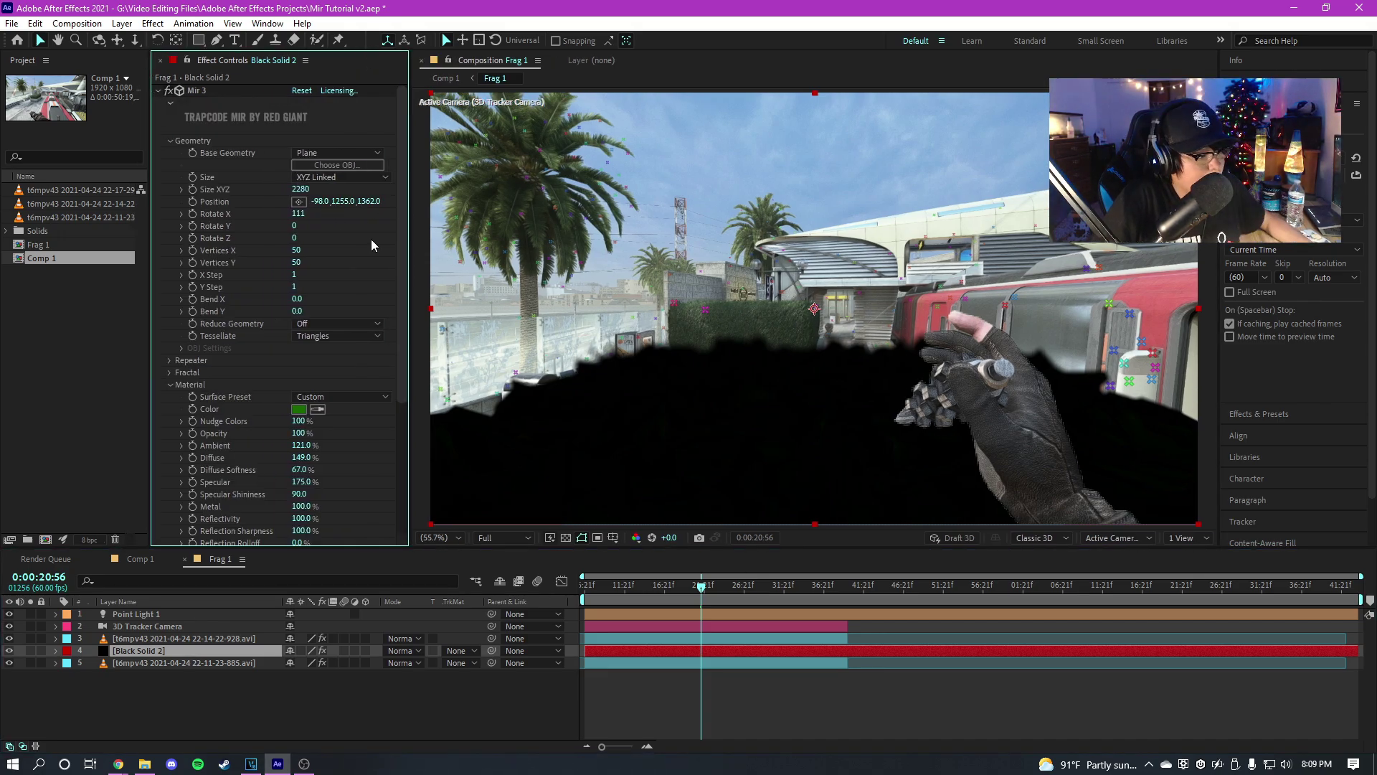
click(161, 613)
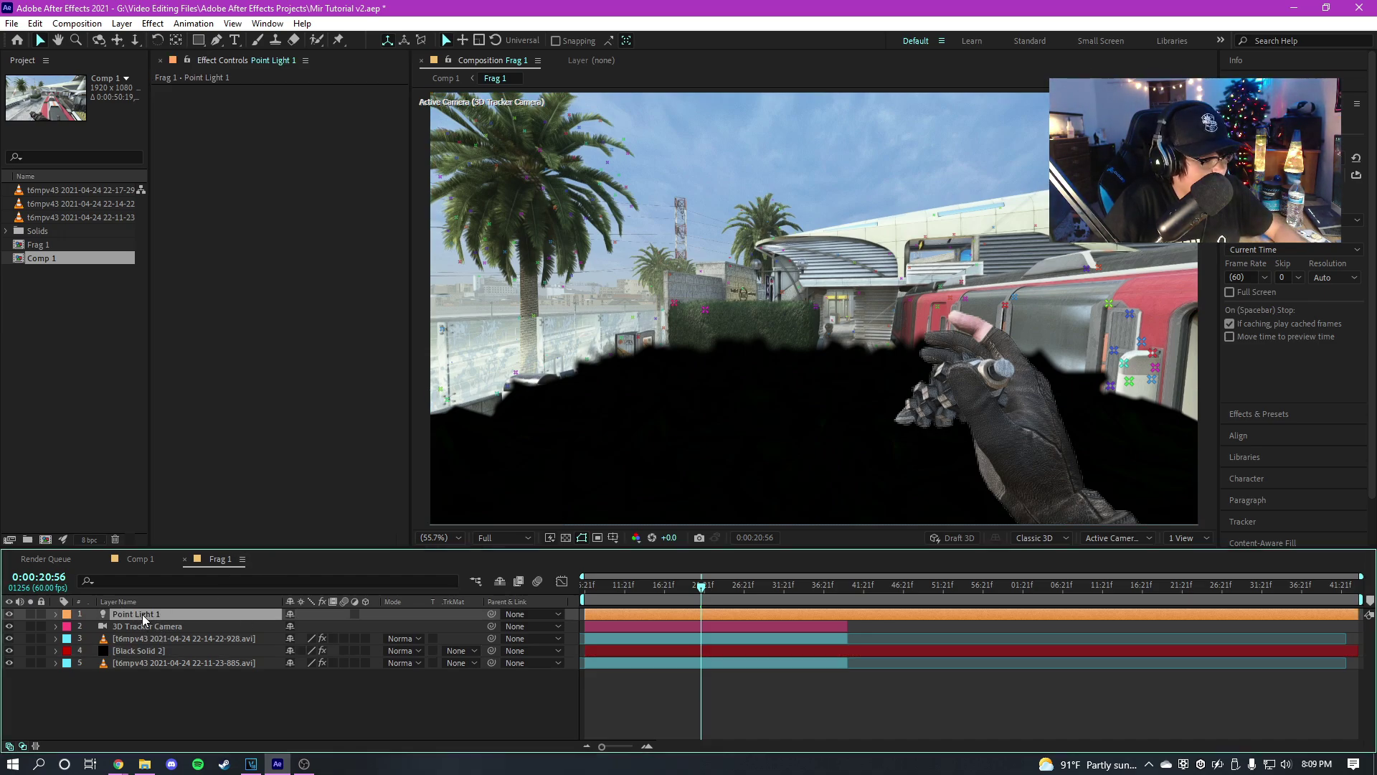
key(p)
click(139, 662)
click(320, 202)
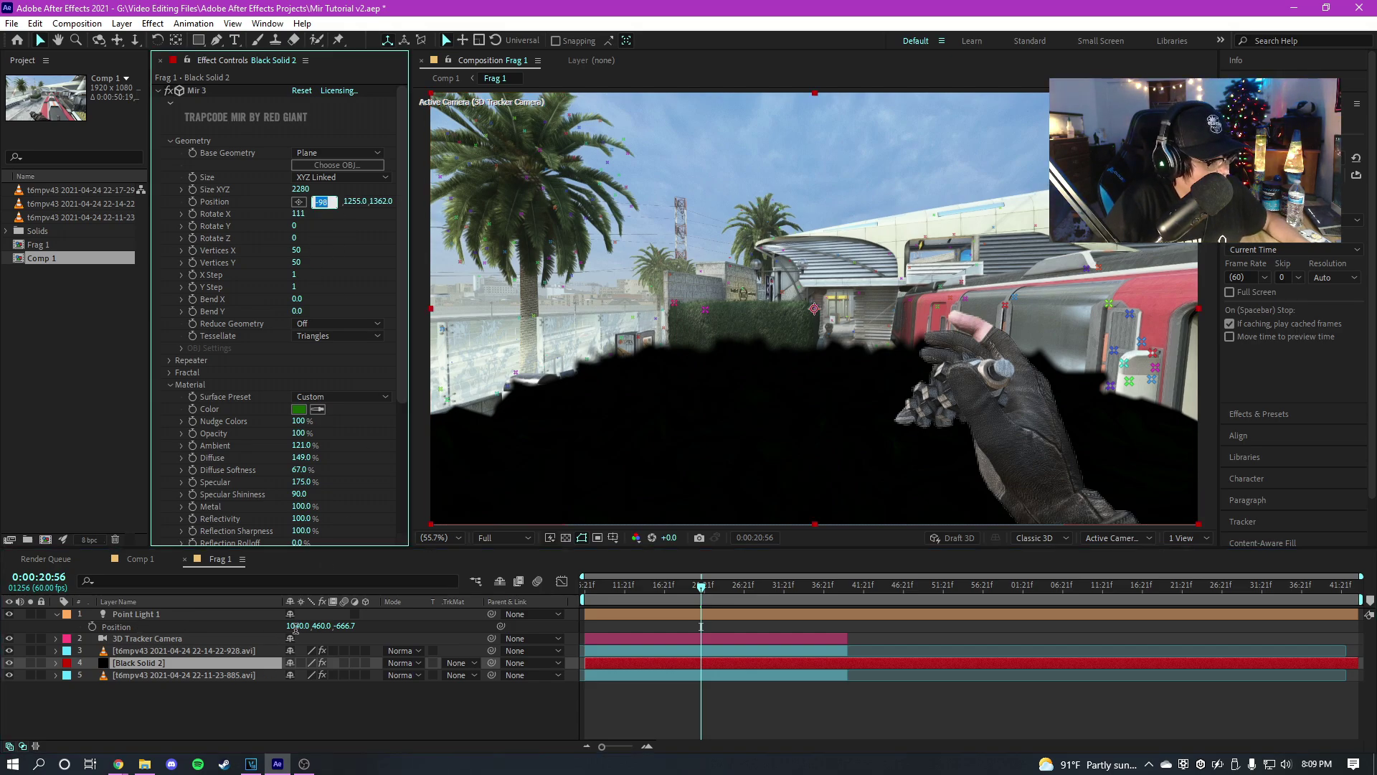
click(297, 626)
text(-98)
click(413, 629)
Copy the Mir mesh's Y position of 1255 to Point Light 1.
click(245, 662)
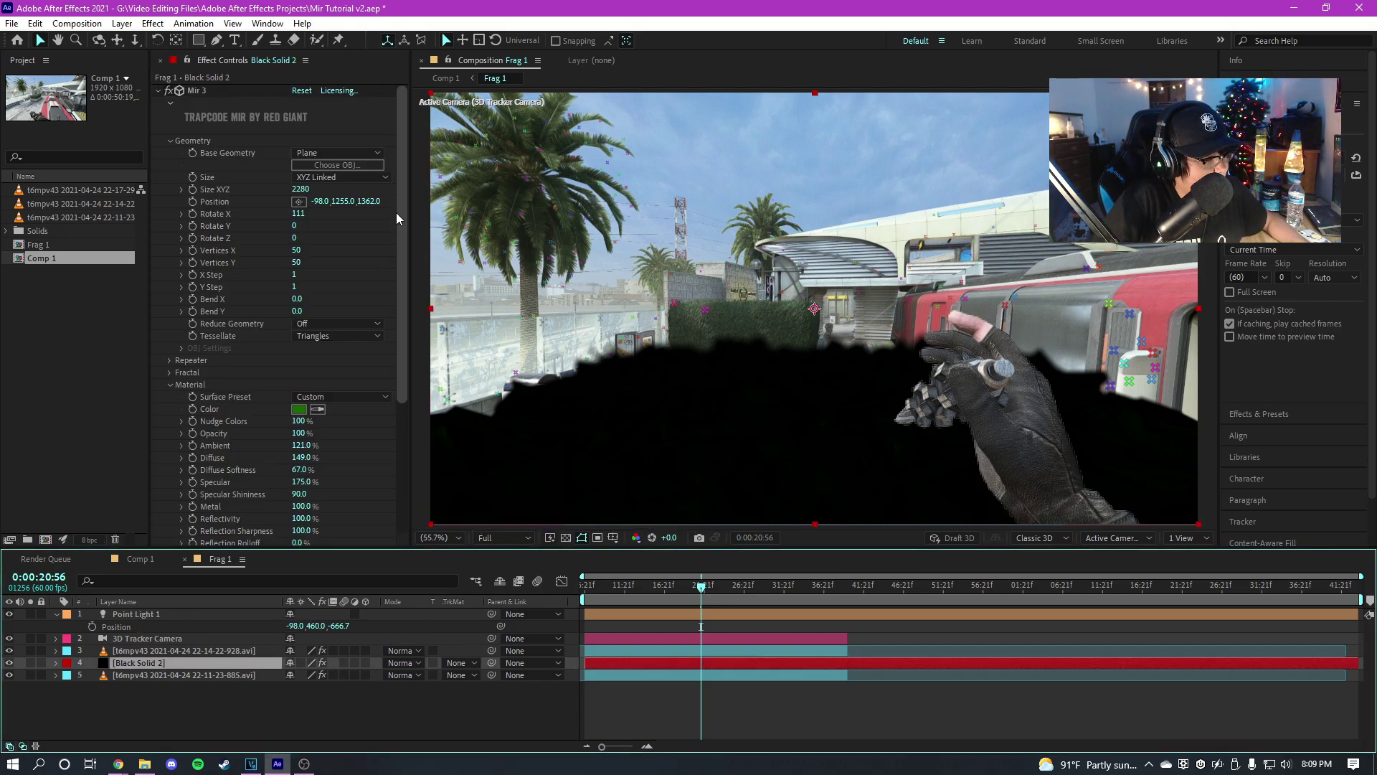
click(344, 201)
key(ctrl+c)
click(317, 625)
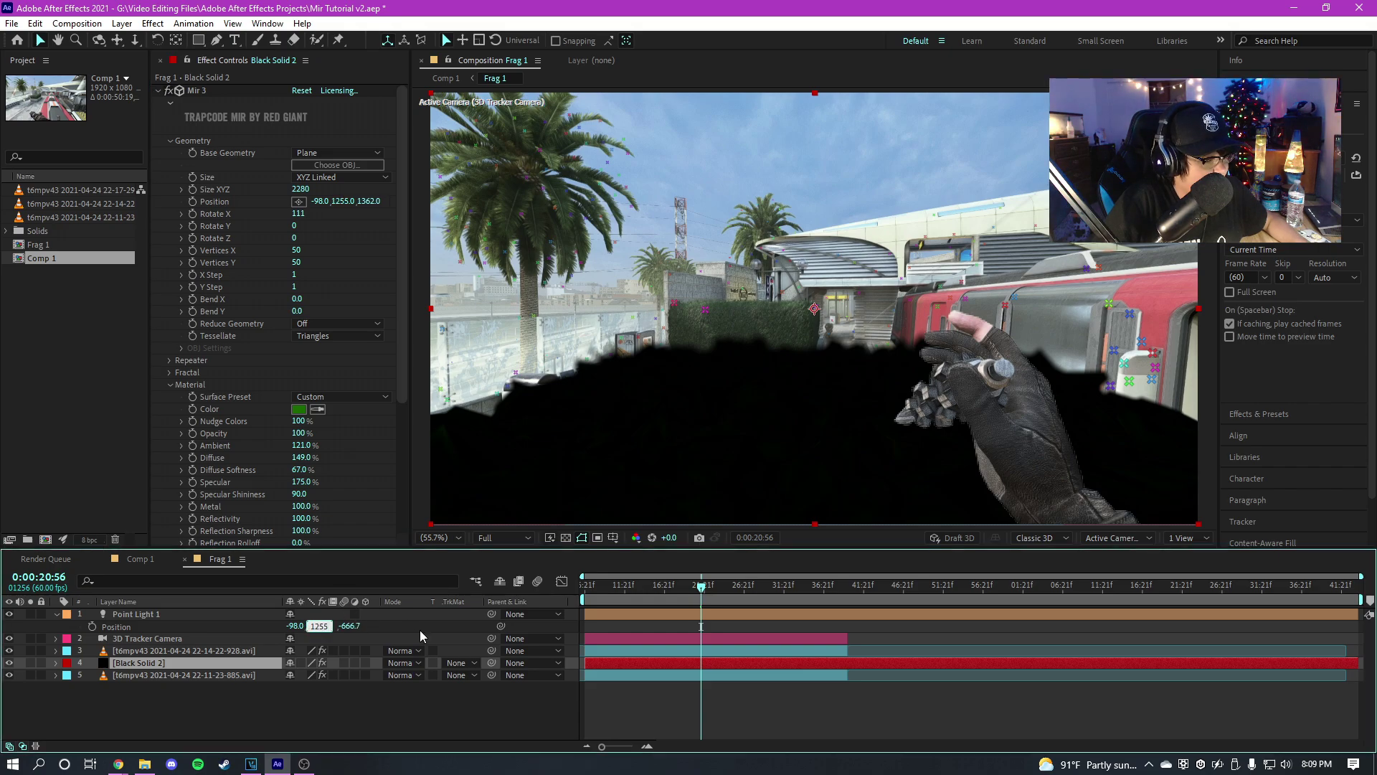
key(ctrl+v)
key(Return)
Copy the mesh's Z position of 1362 to Point Light 1 and raise the light to Y 764.
click(373, 203)
key(ctrl+c)
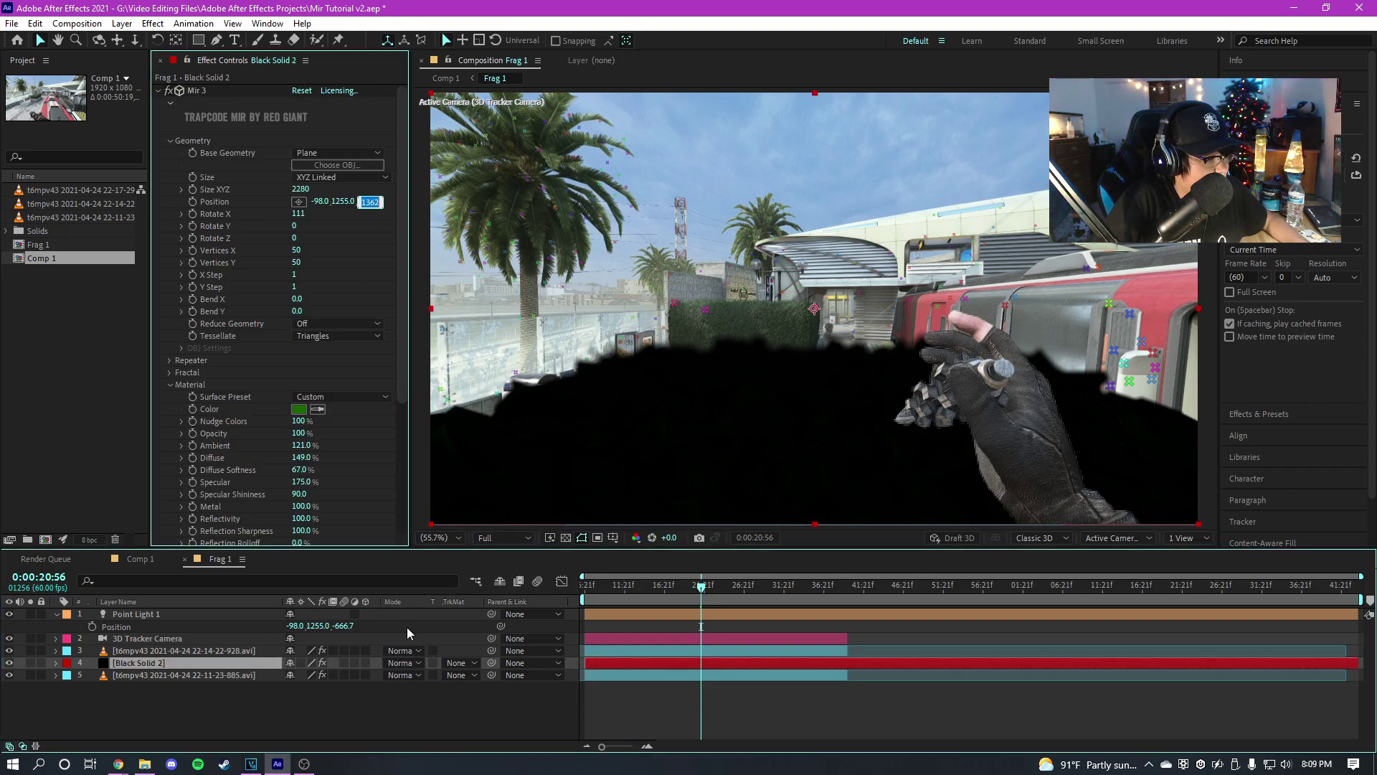
click(343, 626)
key(ctrl+v)
key(Return)
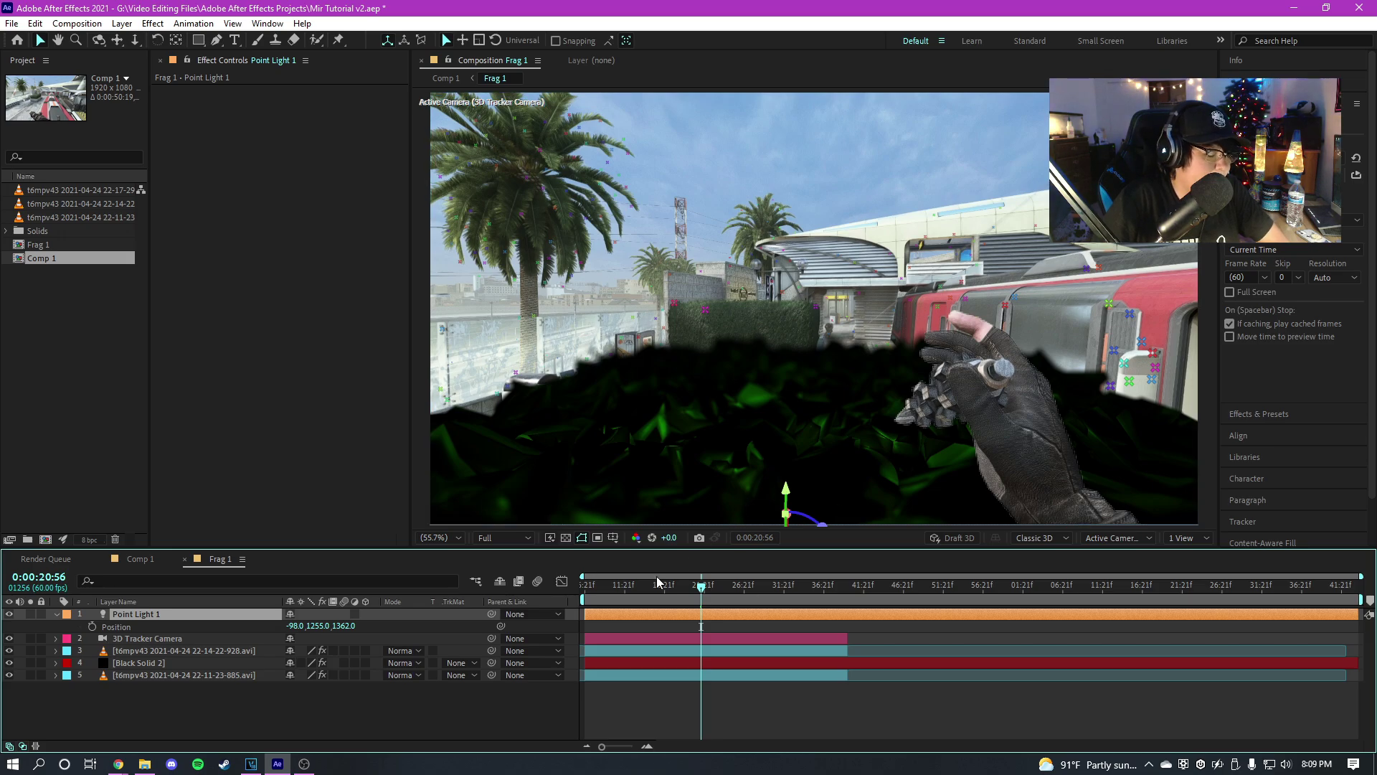
drag(320, 627, 0, 627)
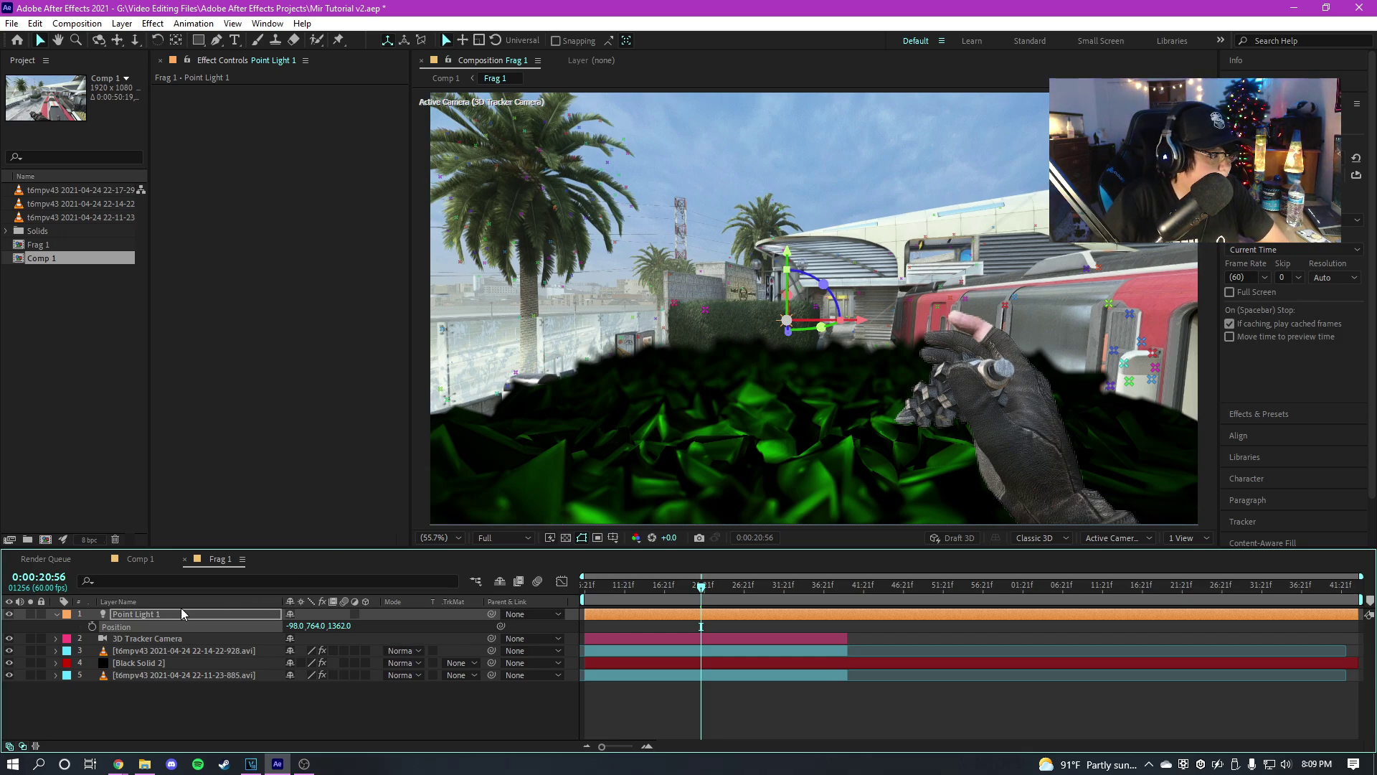
click(200, 662)
scroll(258, 377, down, 6)
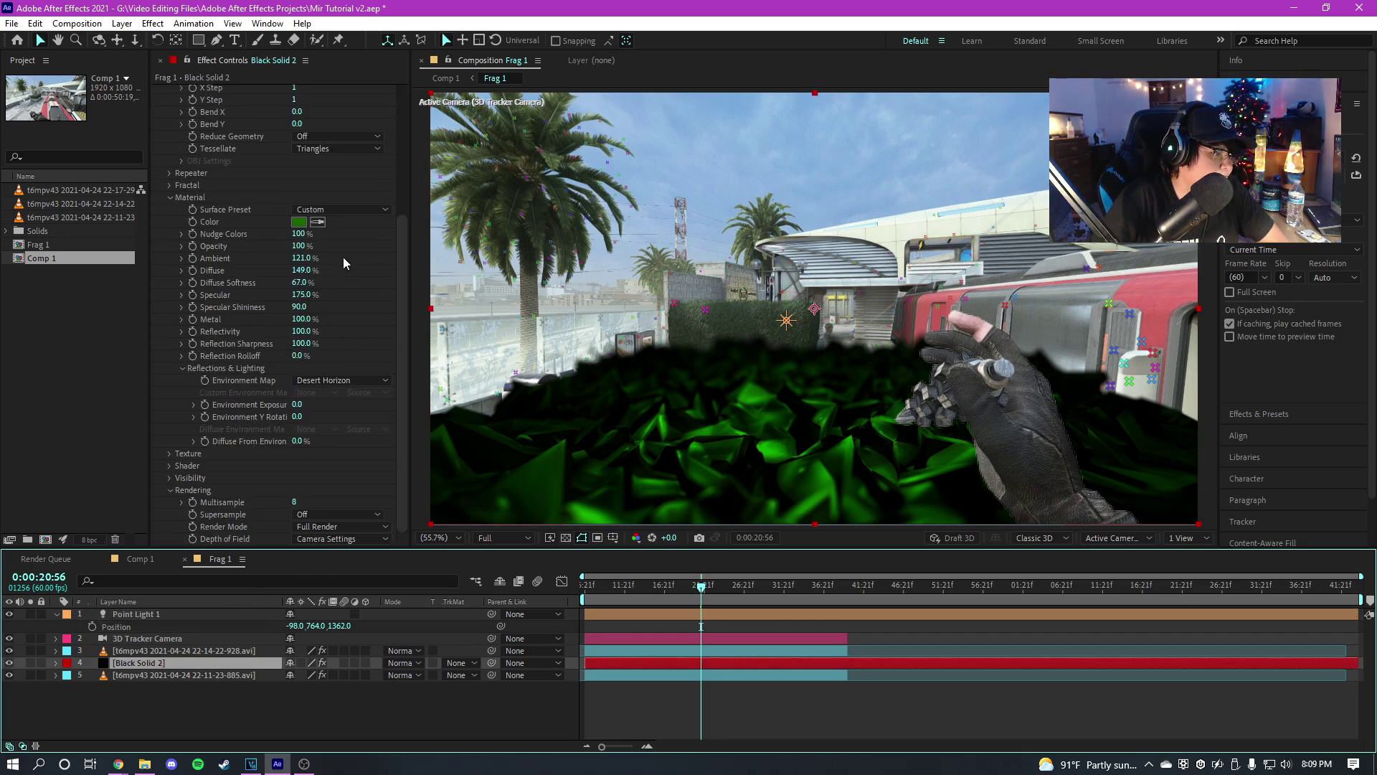
click(347, 209)
click(276, 210)
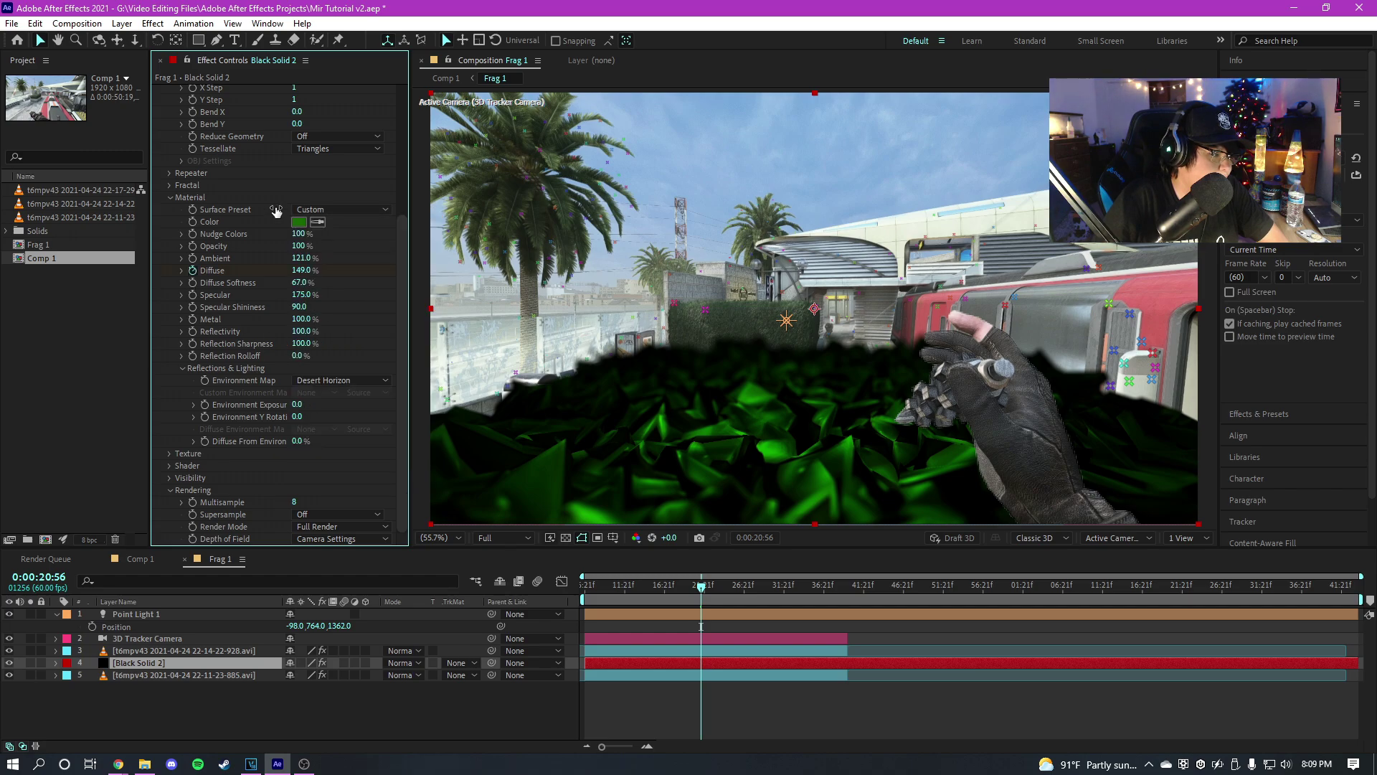
click(165, 195)
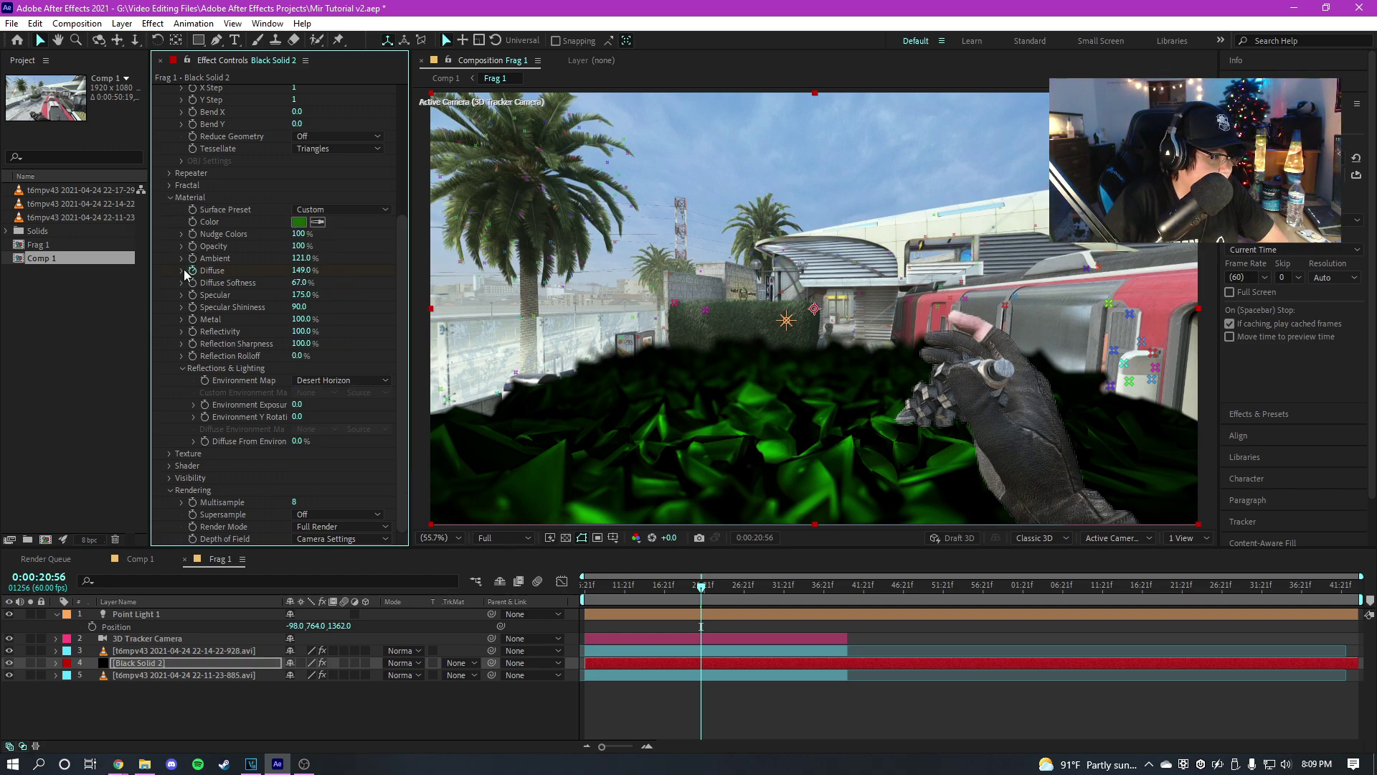
Set Point Light 1's intensity to 191% and its radius to 360 in the Light Options.
click(179, 614)
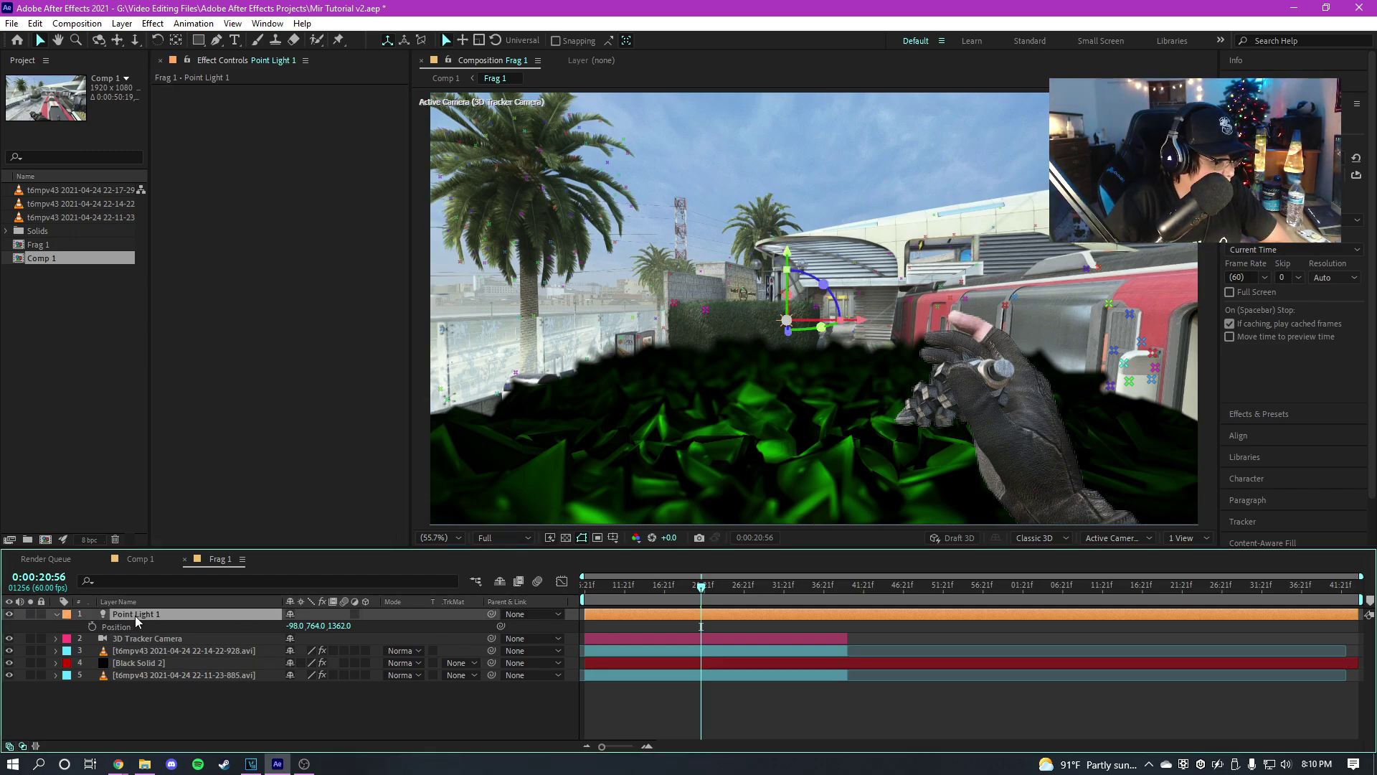
click(57, 614)
click(57, 614)
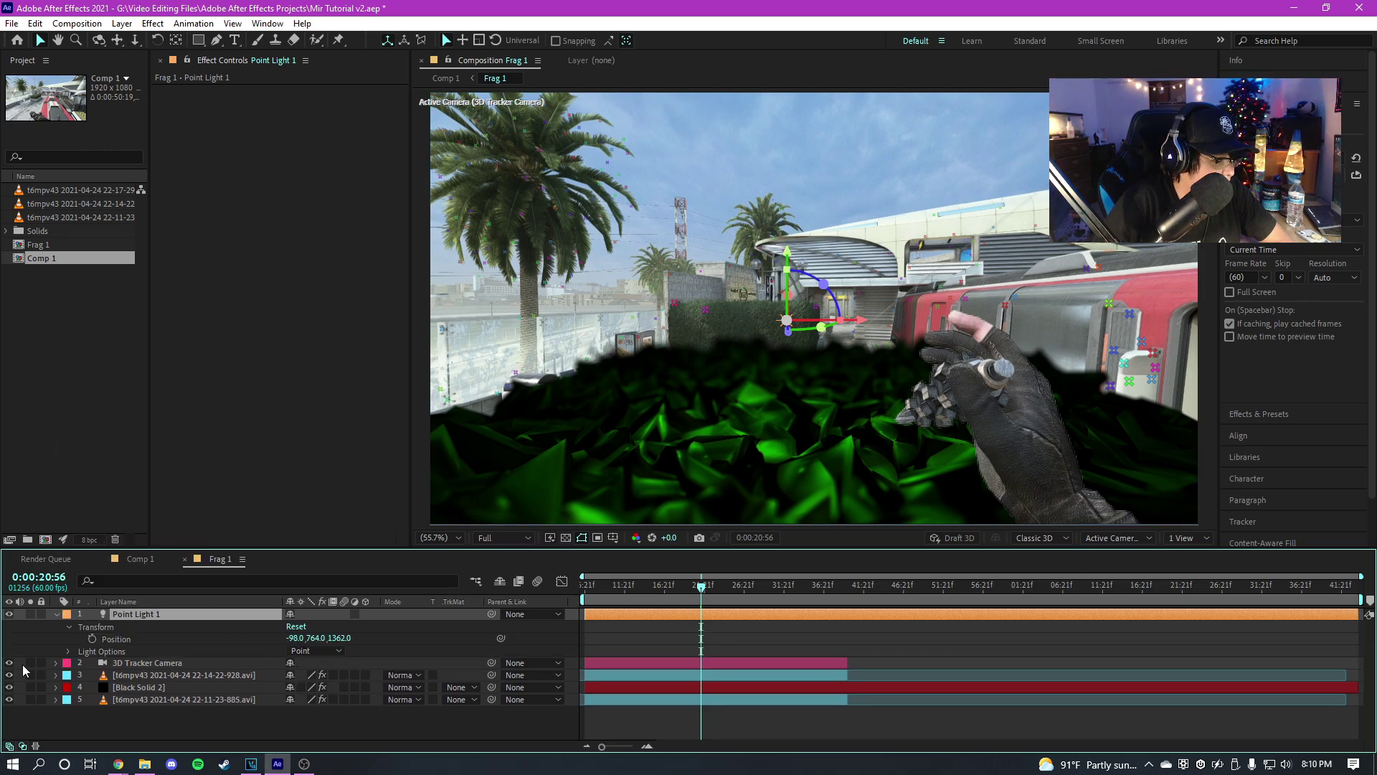
click(69, 652)
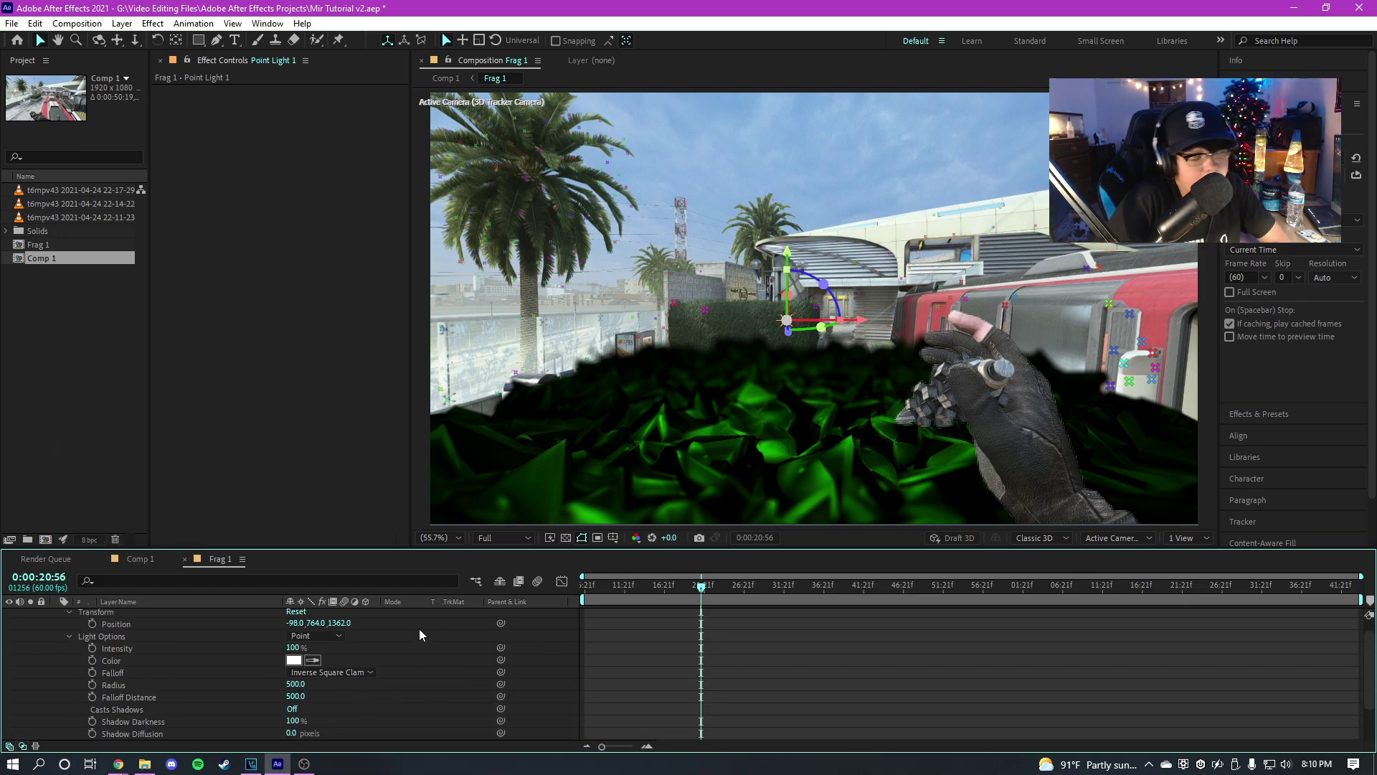
drag(295, 690, 464, 675)
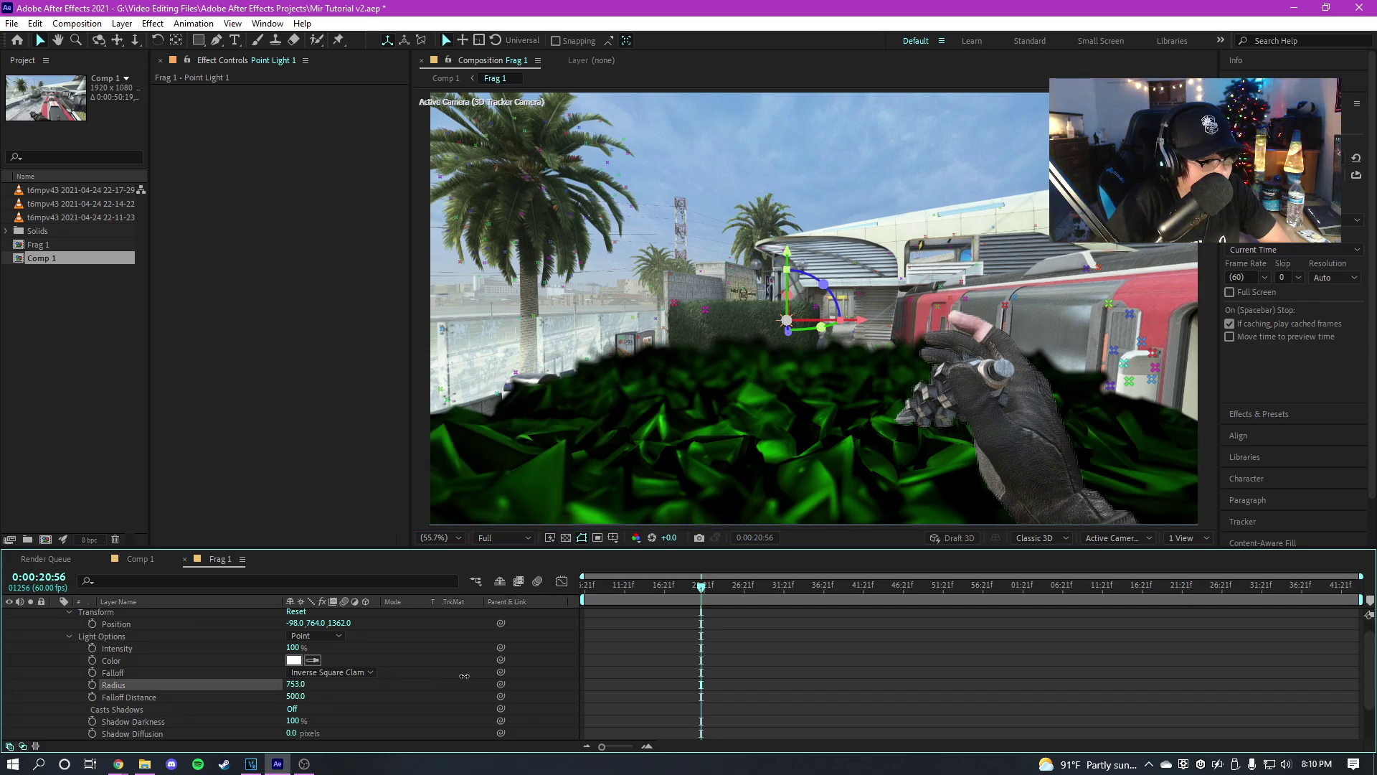
drag(297, 648, 182, 707)
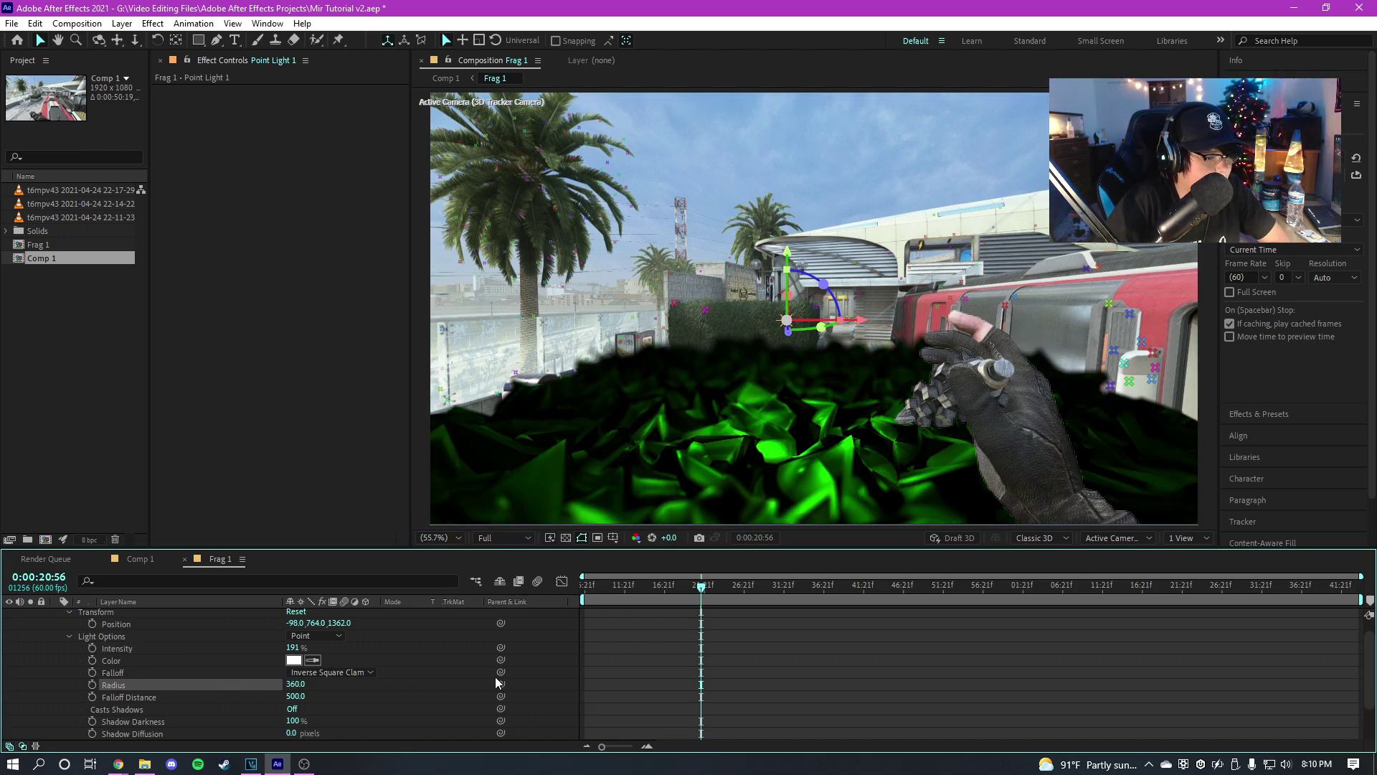
scroll(75, 637, up, 1)
click(56, 614)
Duplicate the Black Solid 2 layer that carries the Mir mesh and select the upper copy.
click(115, 651)
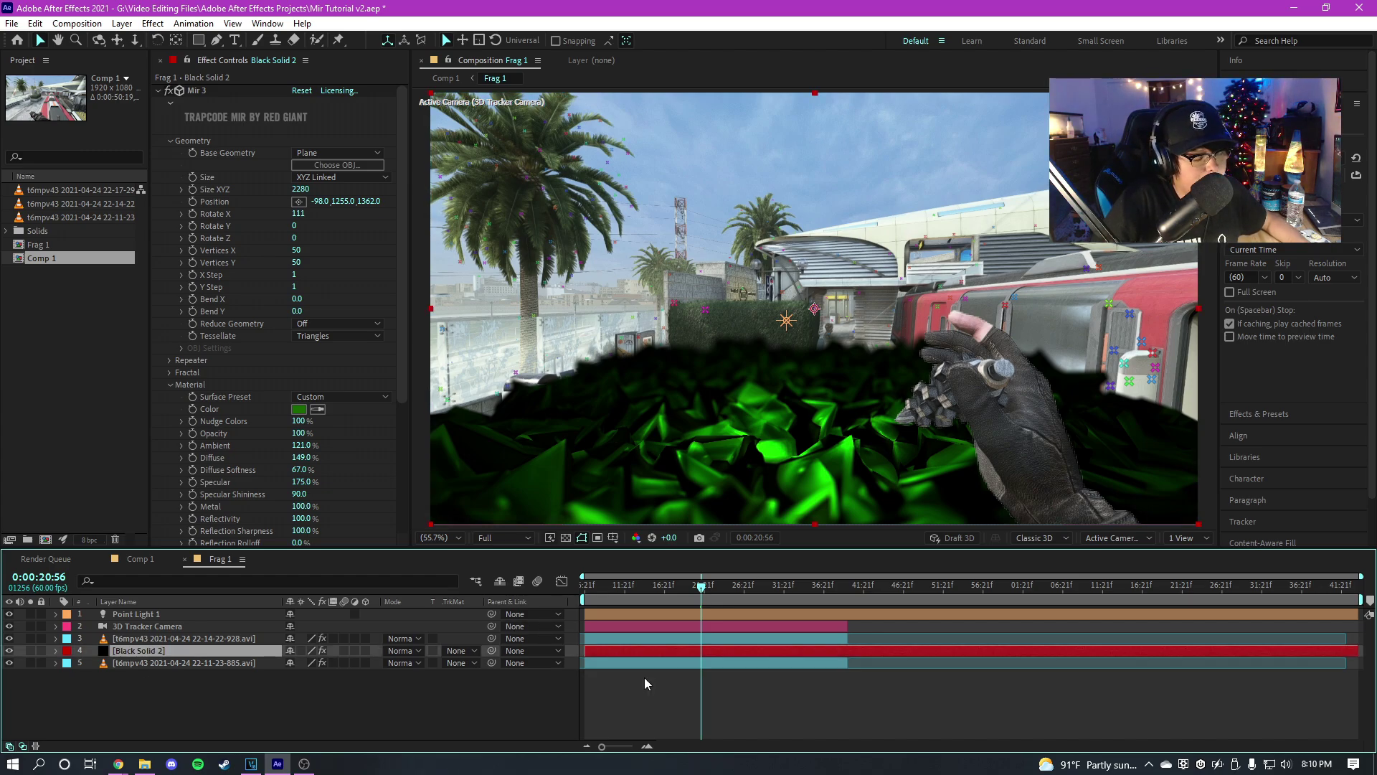
click(136, 651)
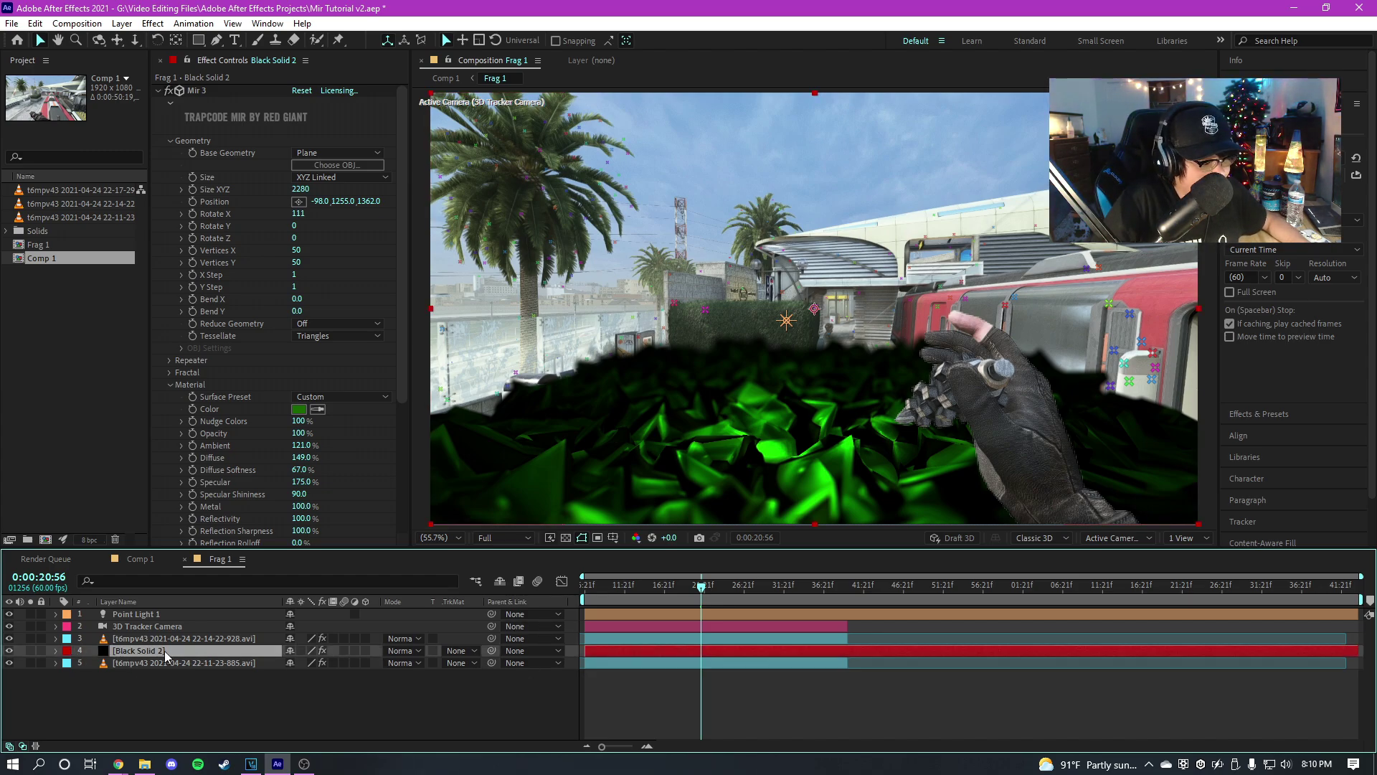
key(ctrl+d)
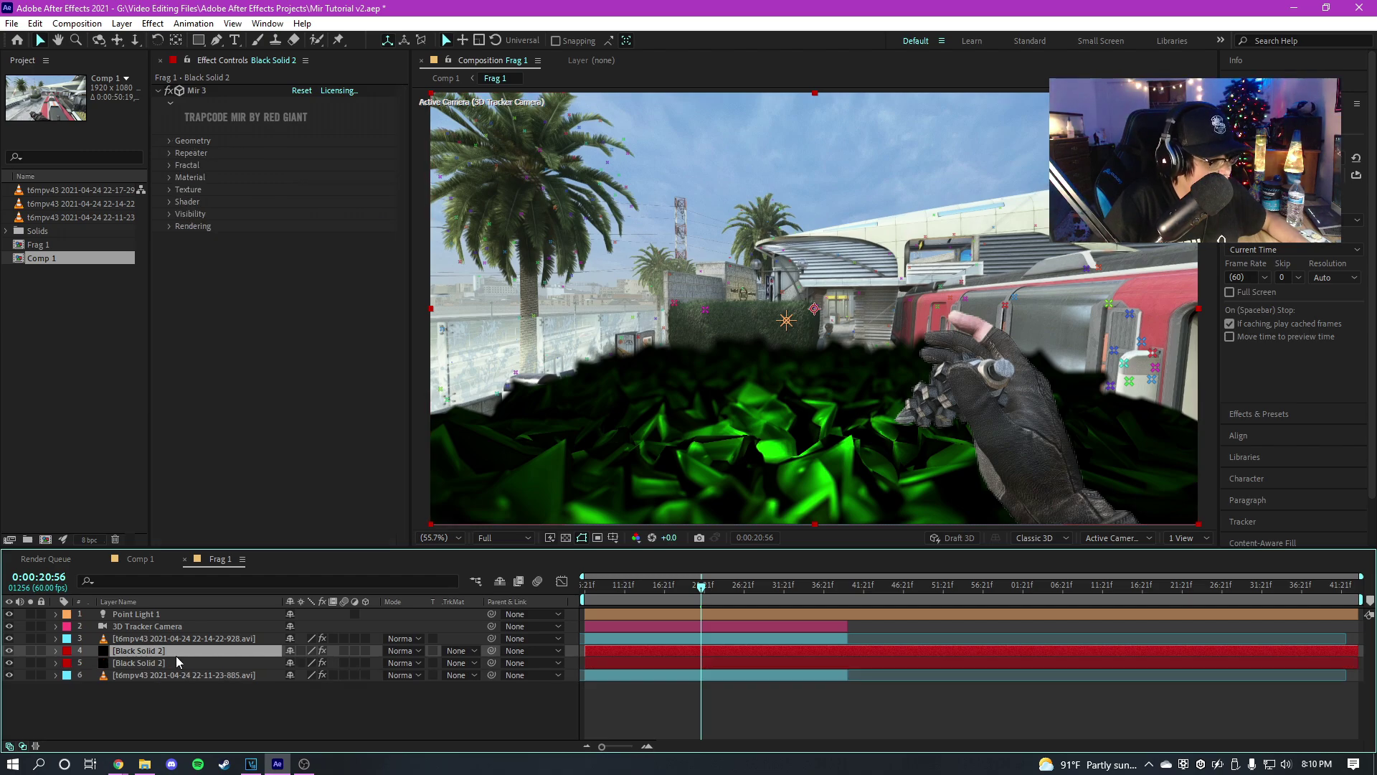
click(189, 655)
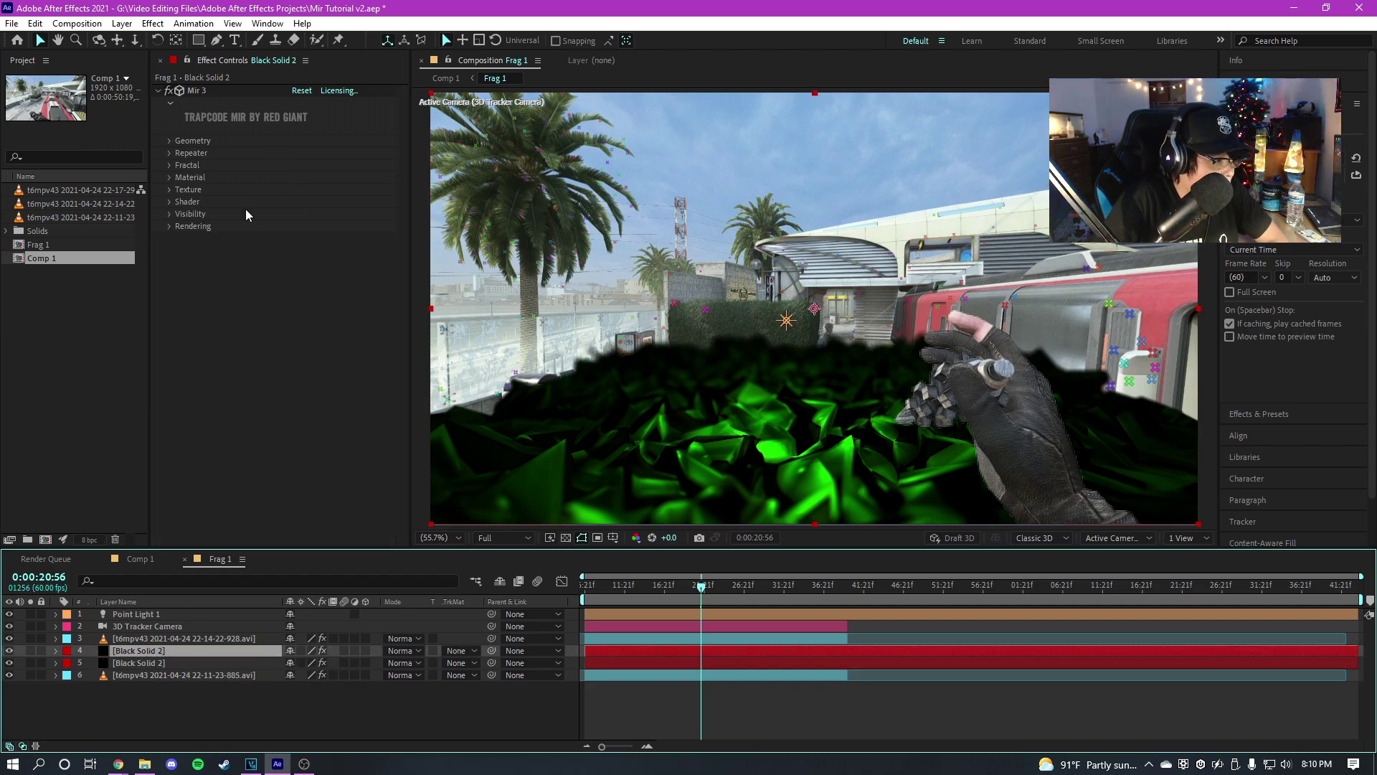
Raise the duplicated Mir mesh to a Y position of 514 in its Geometry settings.
click(169, 141)
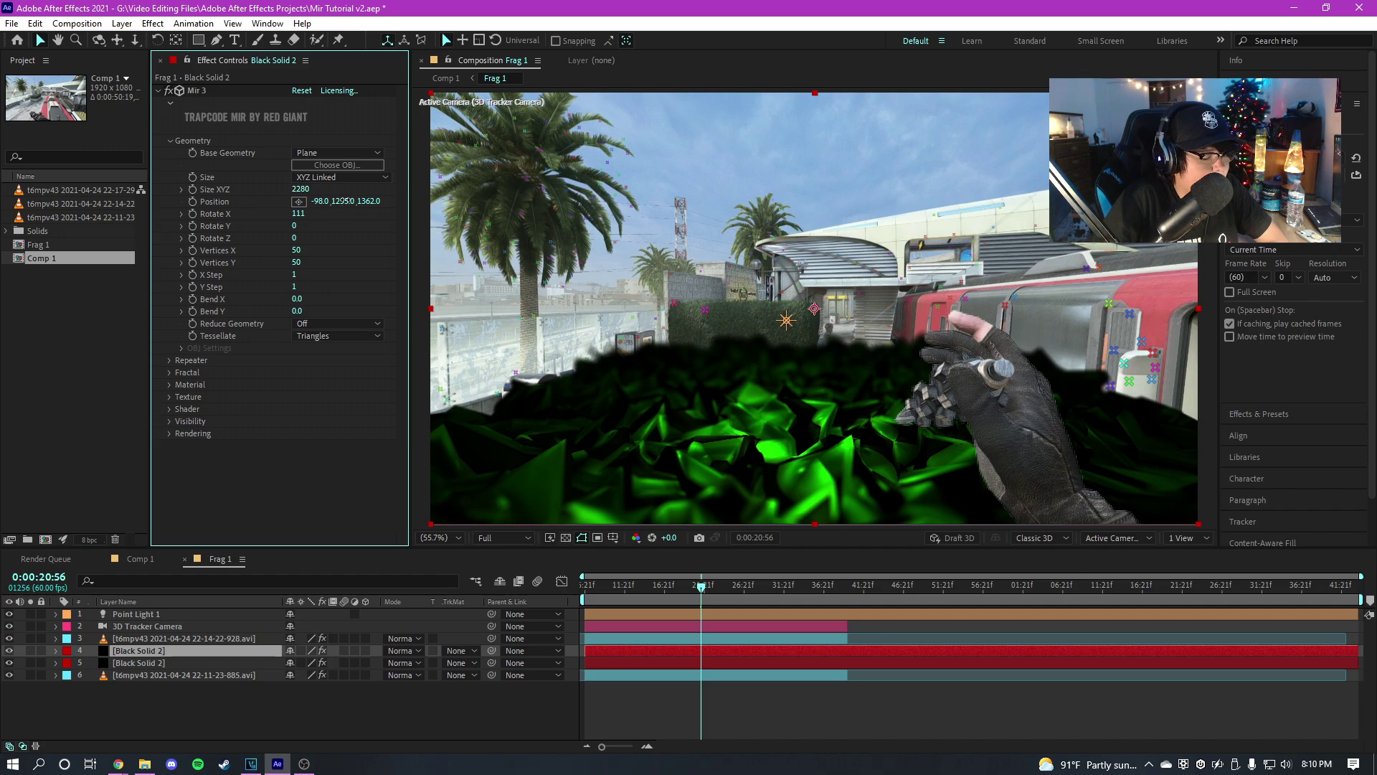
drag(78, 181, 0, 181)
key(ctrl+z)
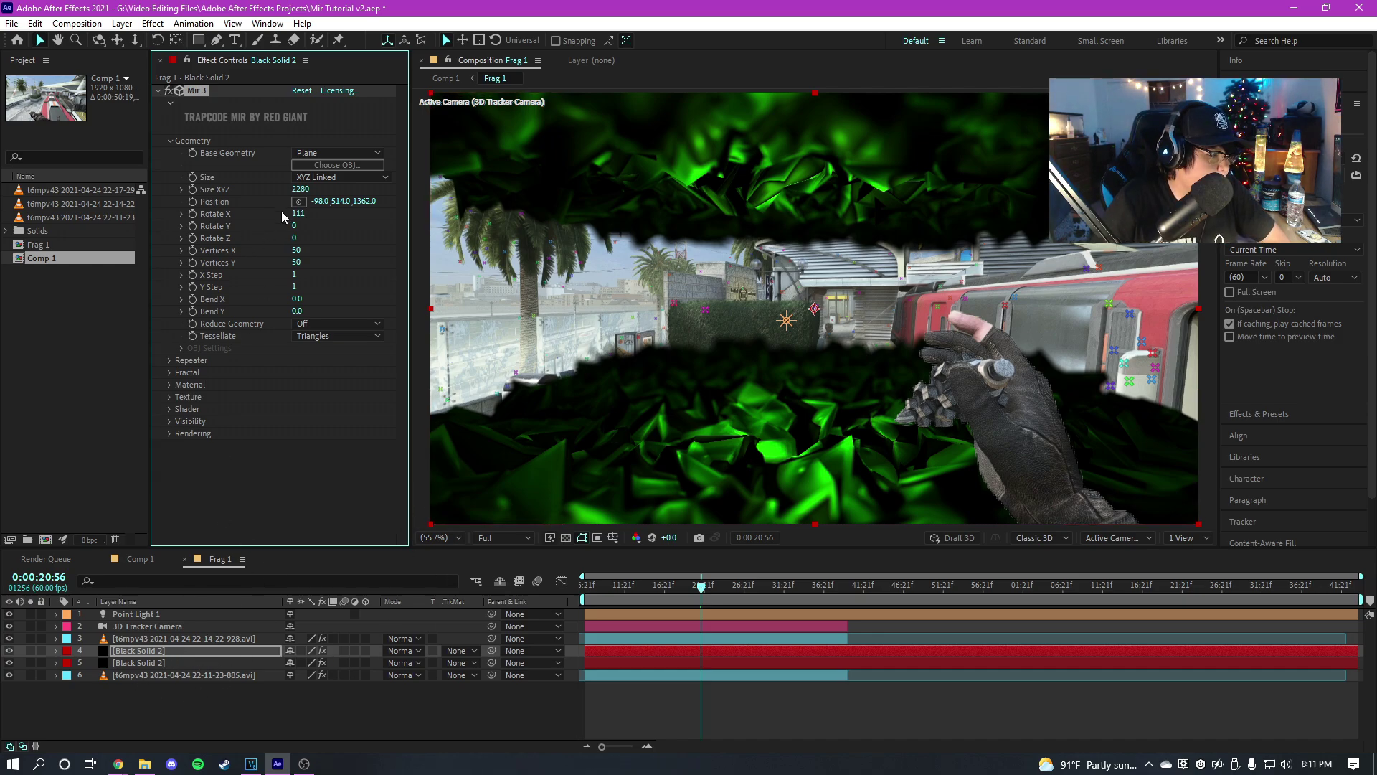
Keyframe the Mir Position of both Black Solid 2 layers at 0:00:20:56 and move the playhead to 0:00:25:32.
click(170, 663)
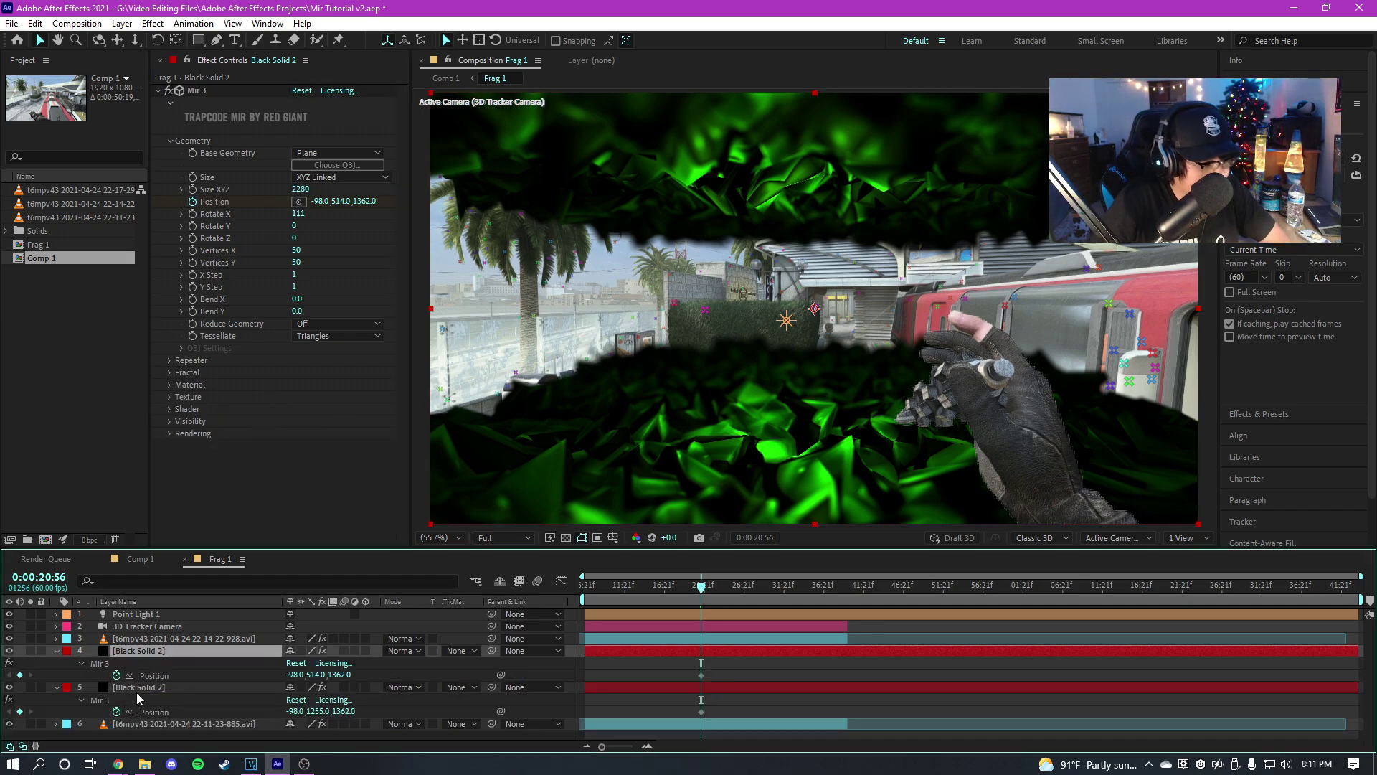
key(space)
scroll(723, 688, up, 1)
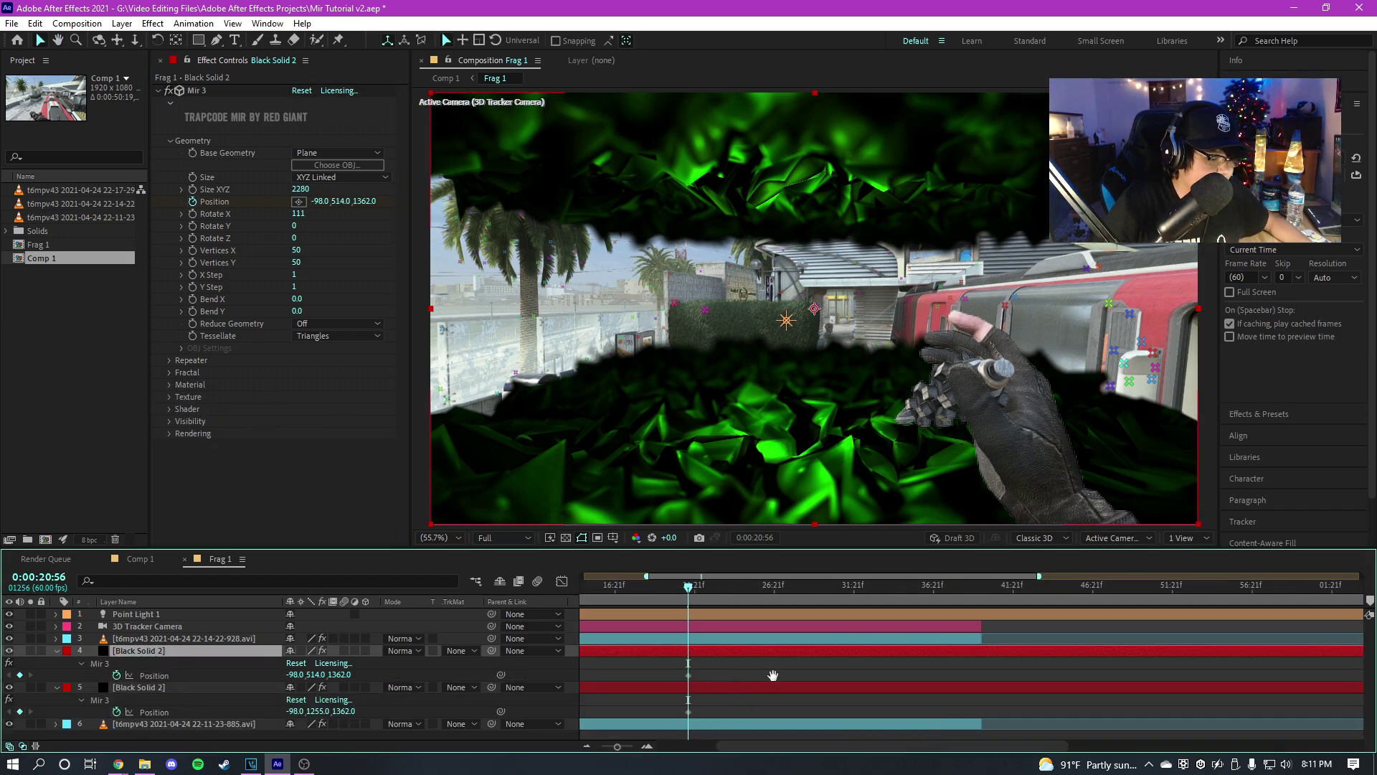
drag(765, 680, 832, 632)
click(820, 592)
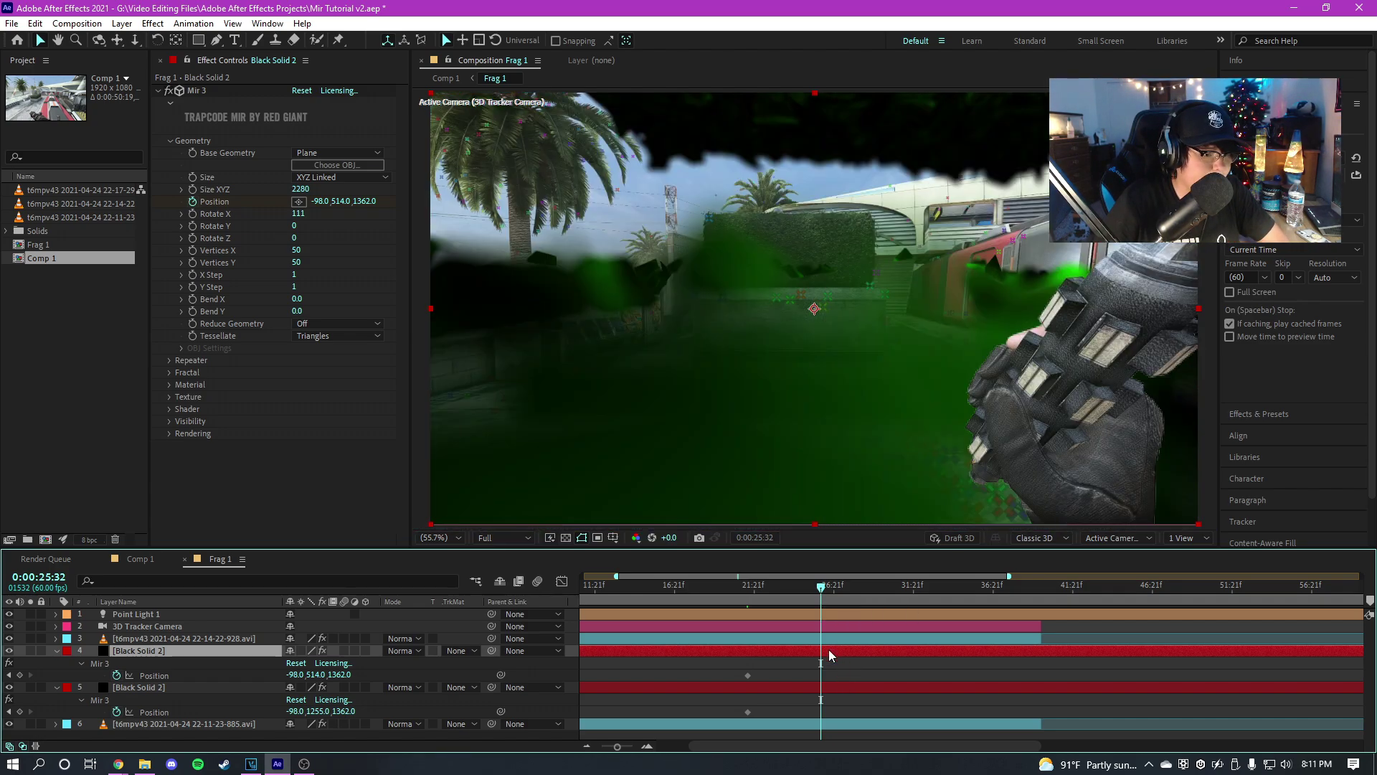
At 0:00:25:32, set the Mir Y position to 1121 on the upper Black Solid 2 layer and 1571 on the lower one.
click(803, 670)
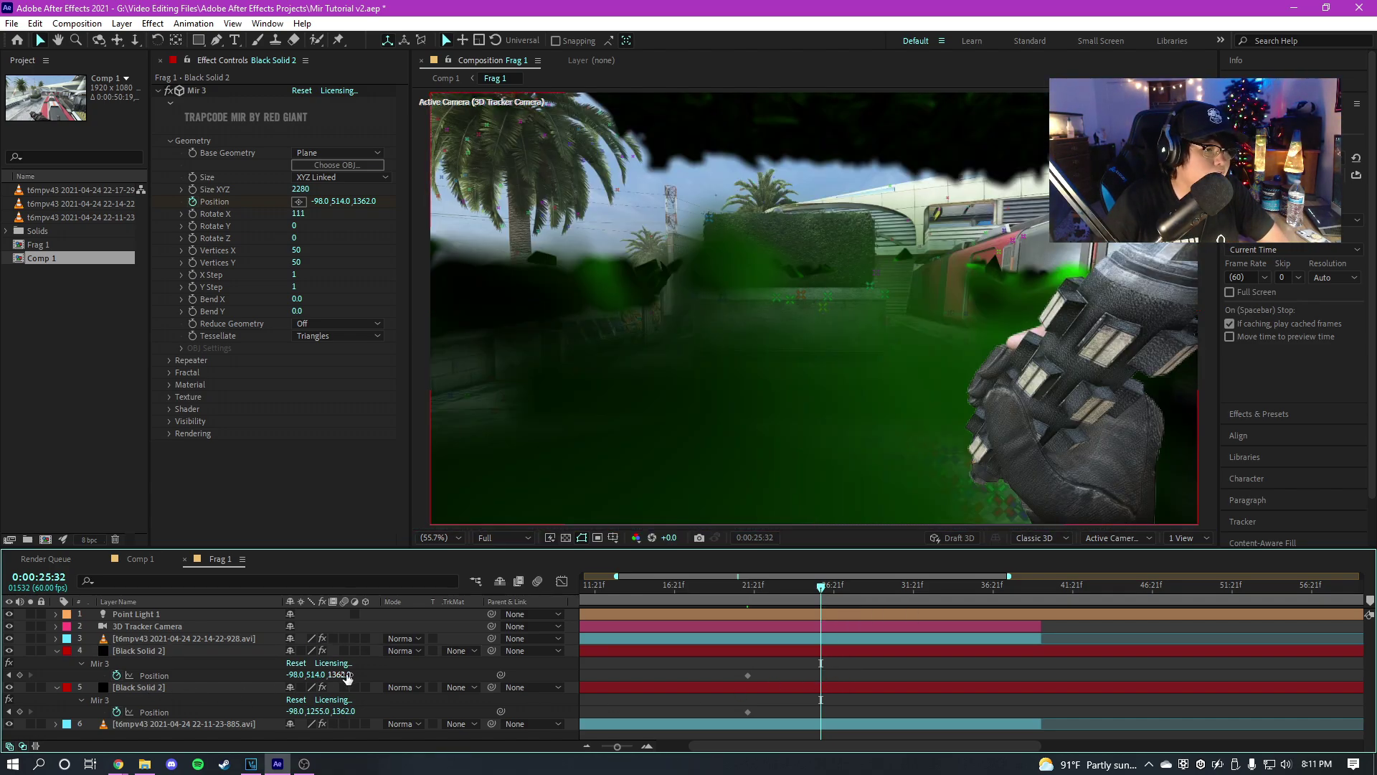
drag(347, 678, 752, 675)
key(ctrl+z)
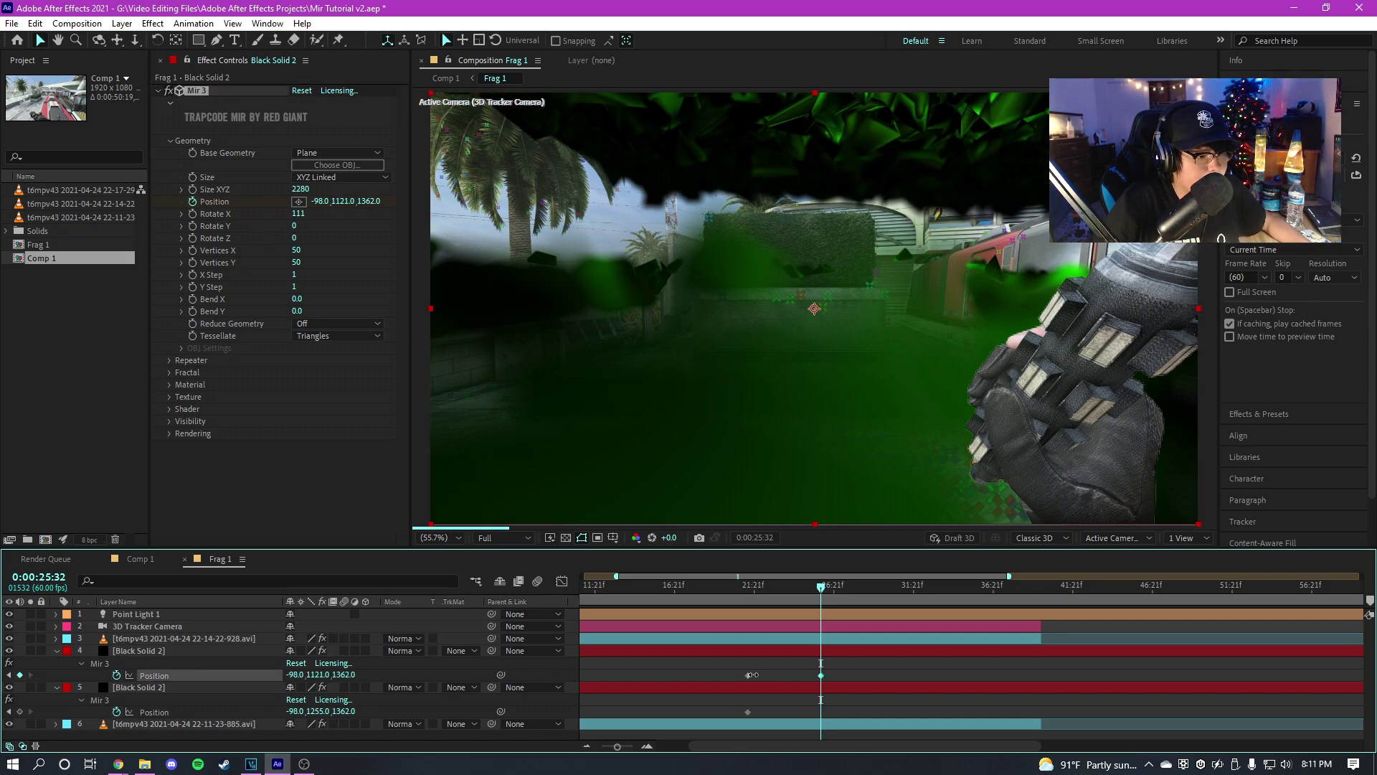
click(190, 685)
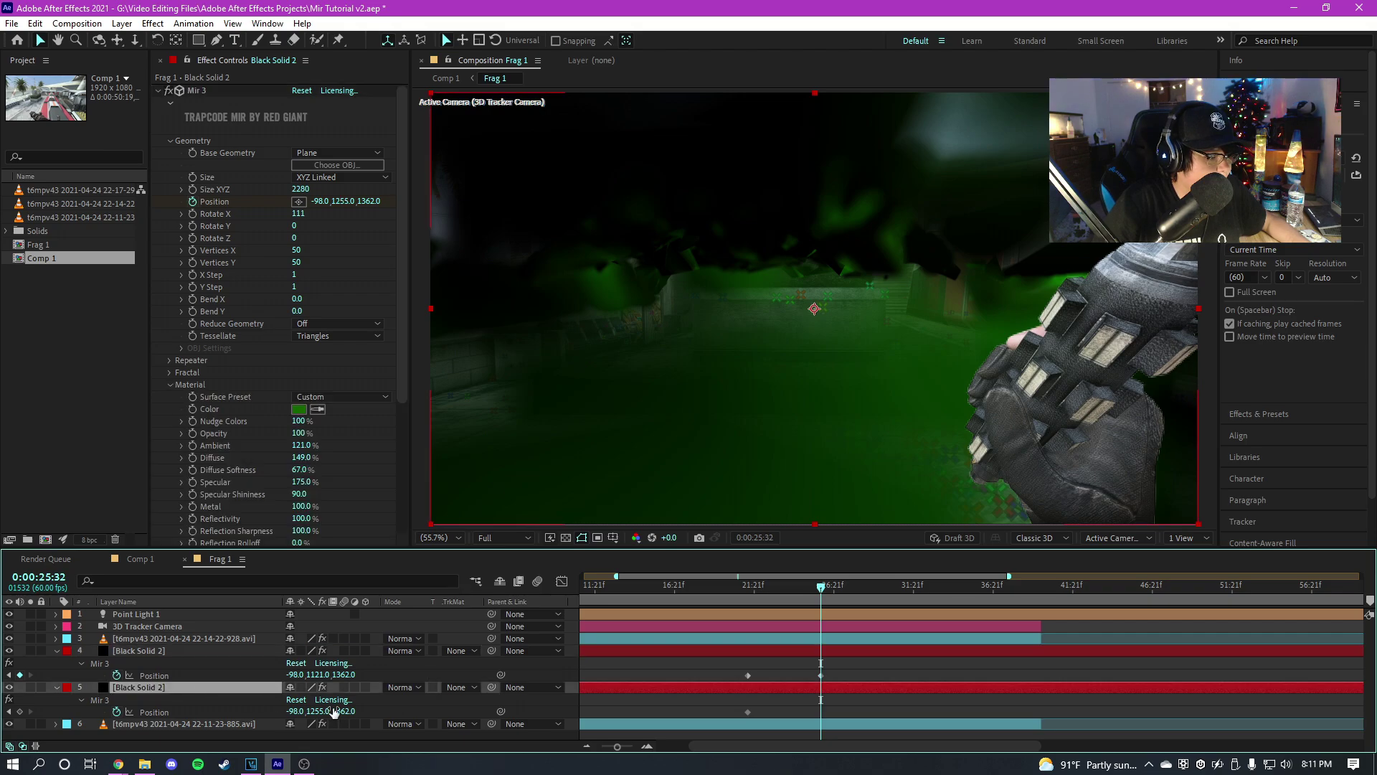
drag(335, 711, 563, 707)
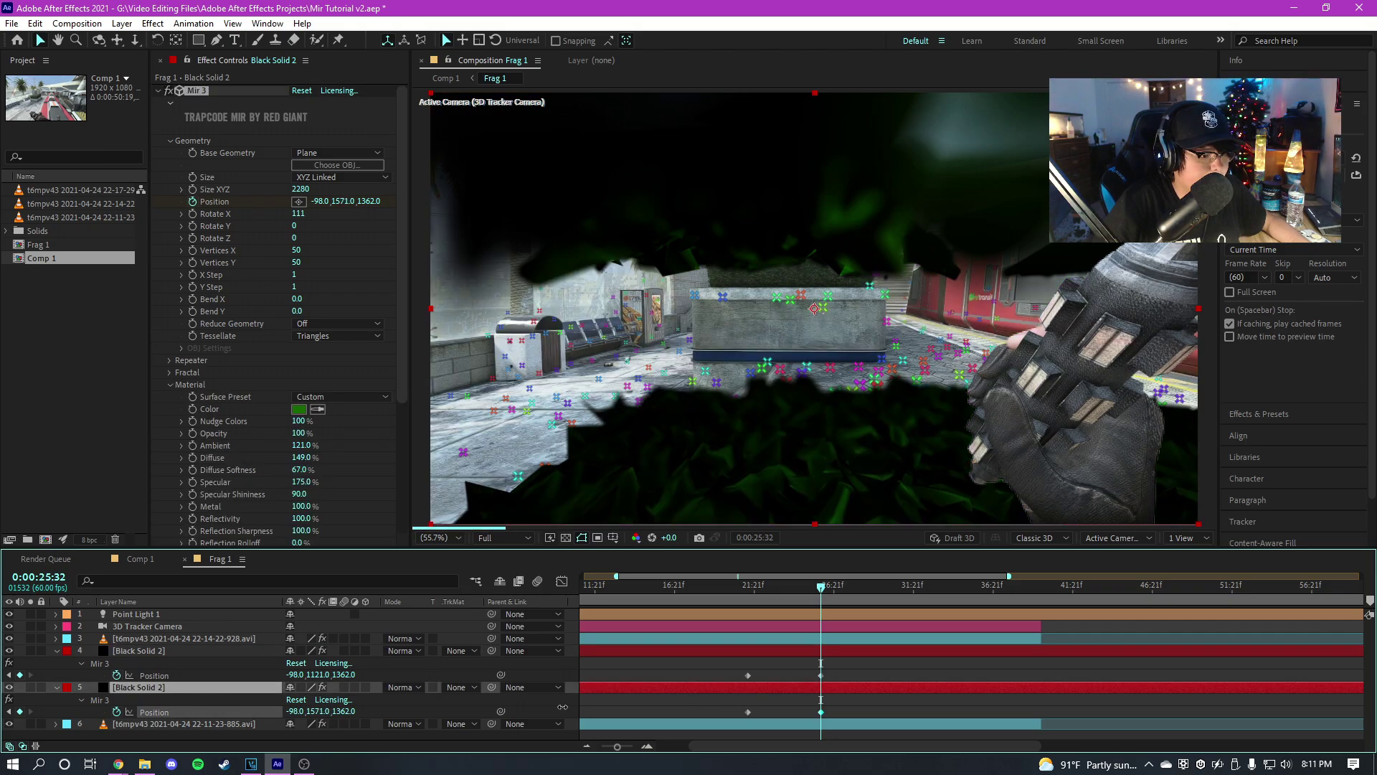
Check the mesh movement between the Position keyframes up to 0:00:23:52 and collapse the Black Solid 2 layer properties.
drag(741, 591, 772, 593)
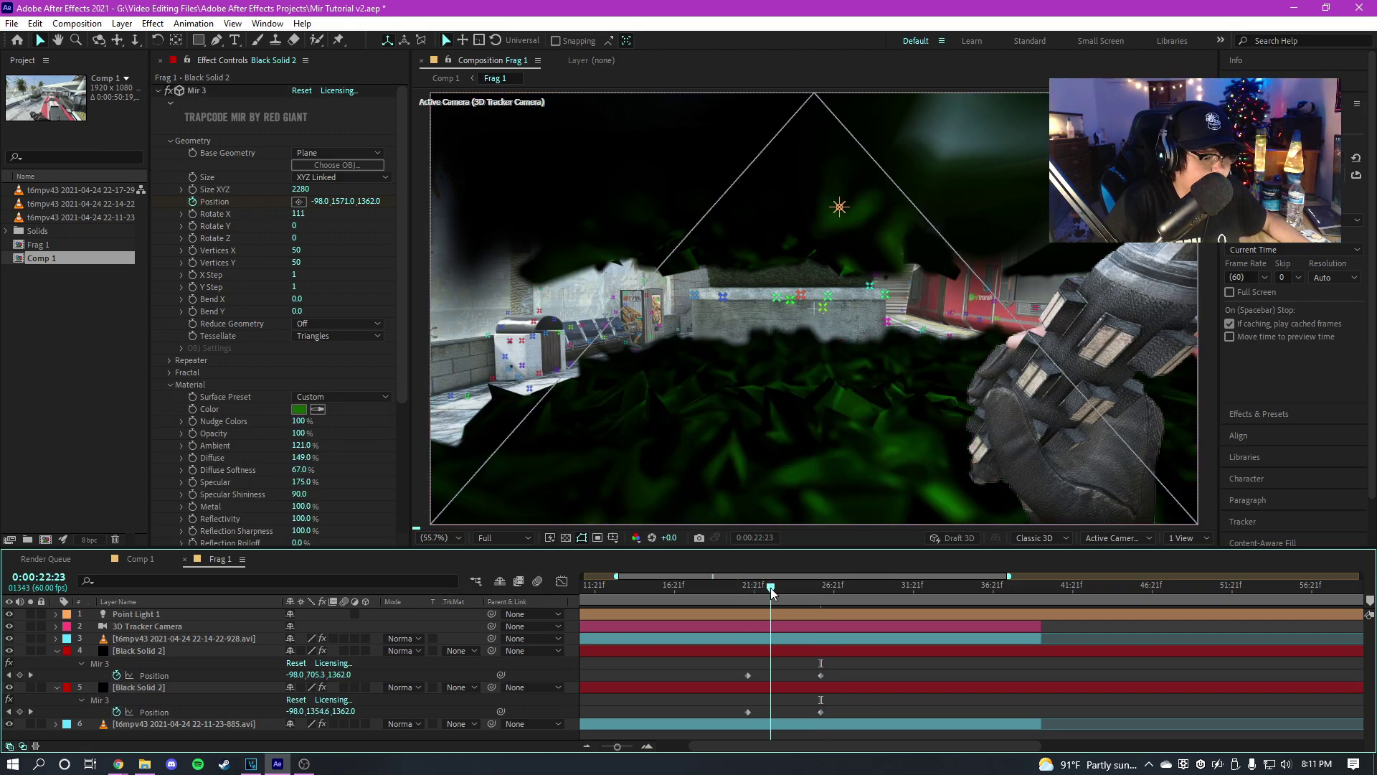
click(794, 592)
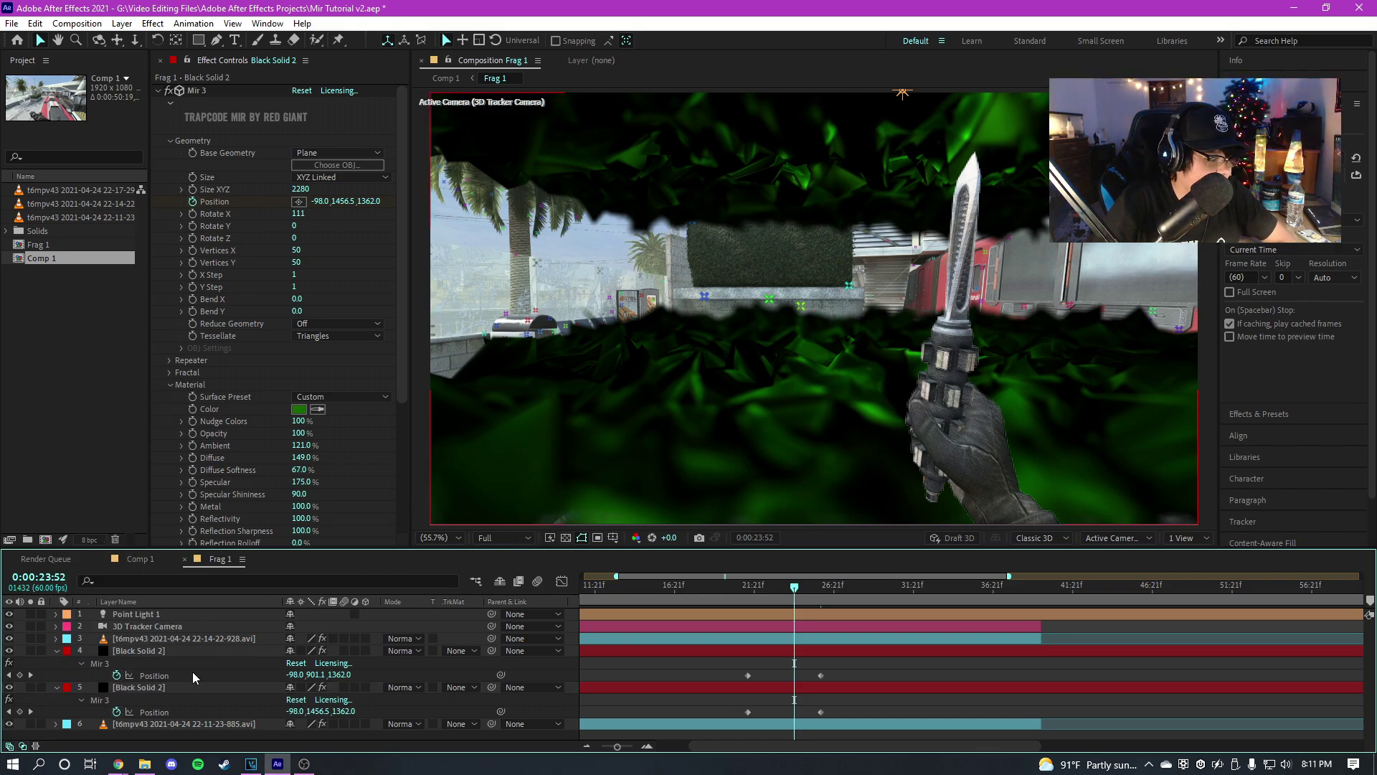
drag(782, 723, 720, 664)
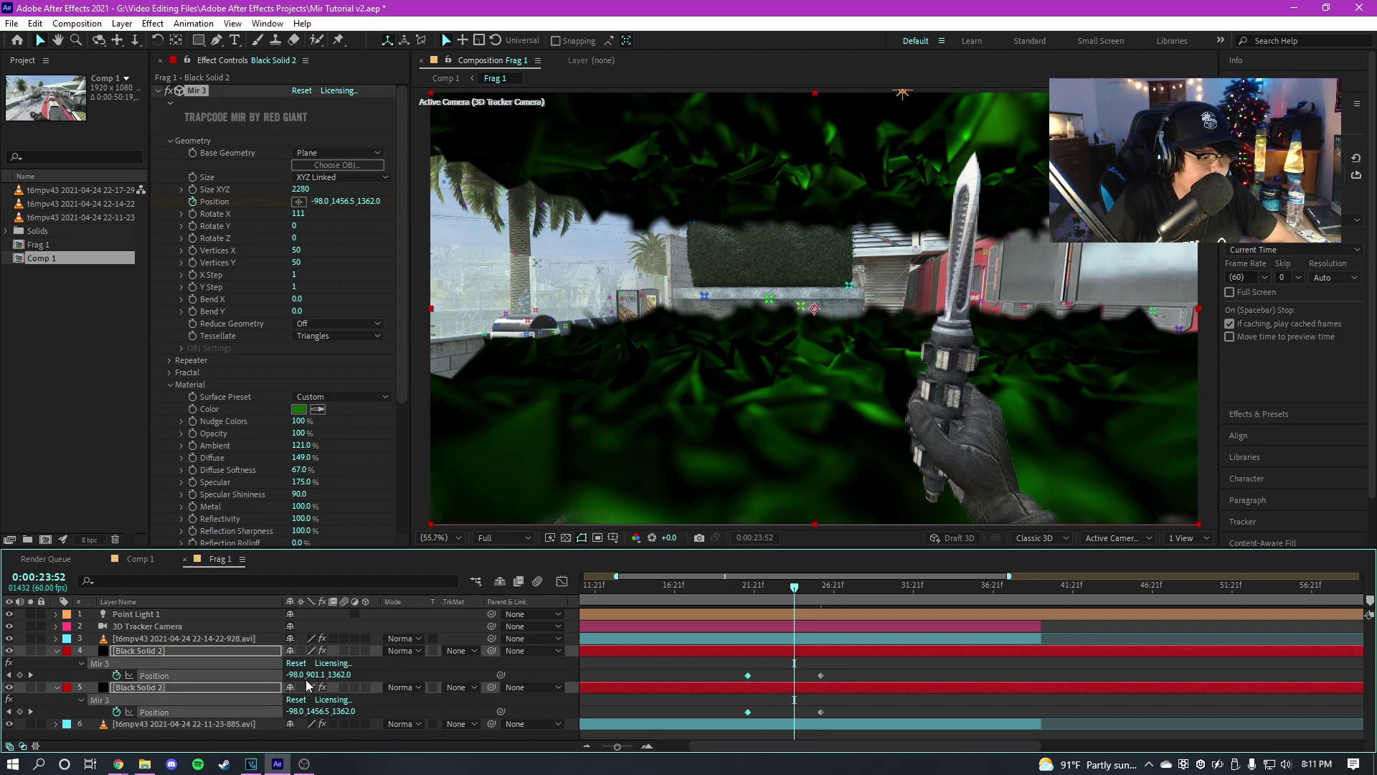
click(725, 674)
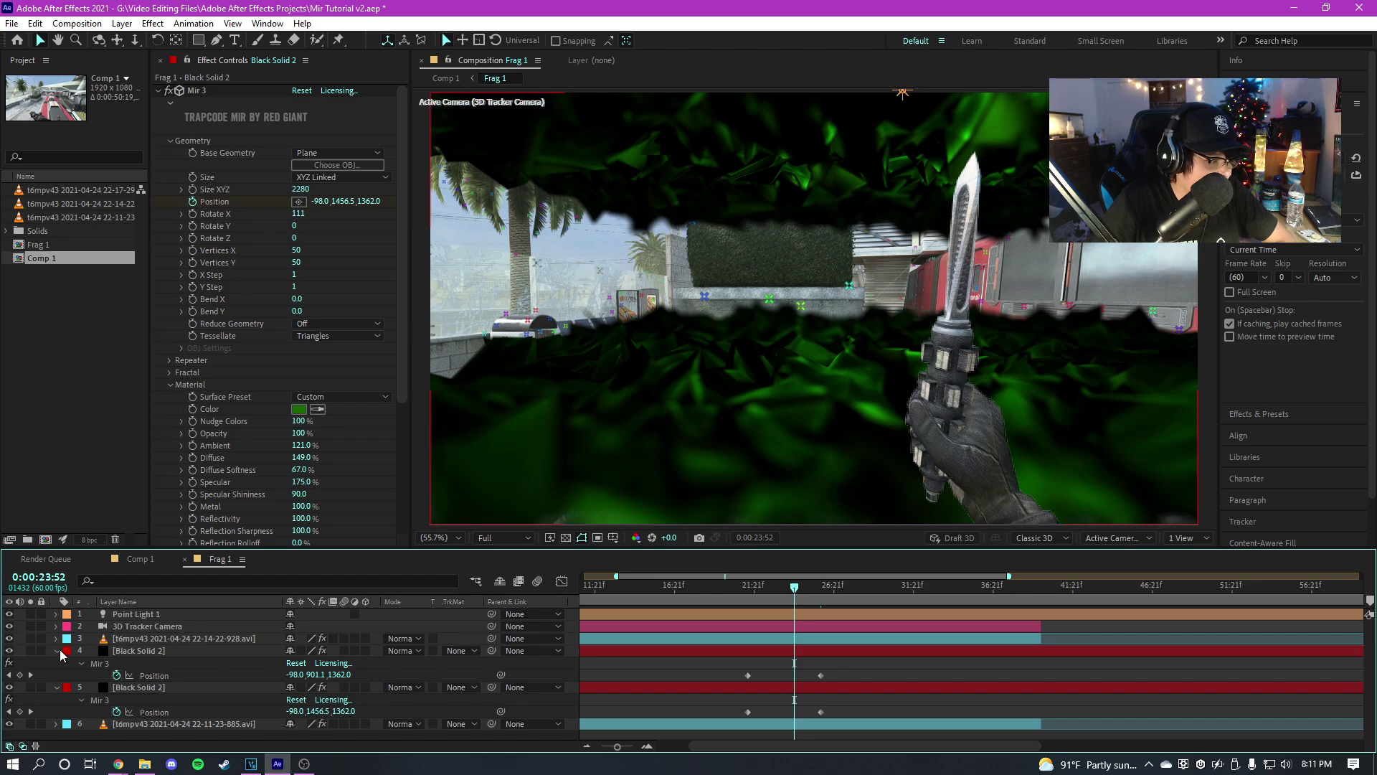
click(57, 651)
click(56, 663)
In Comp 1, delete the two AVI footage layers and make the Frag 1 layer visible.
click(141, 560)
click(703, 615)
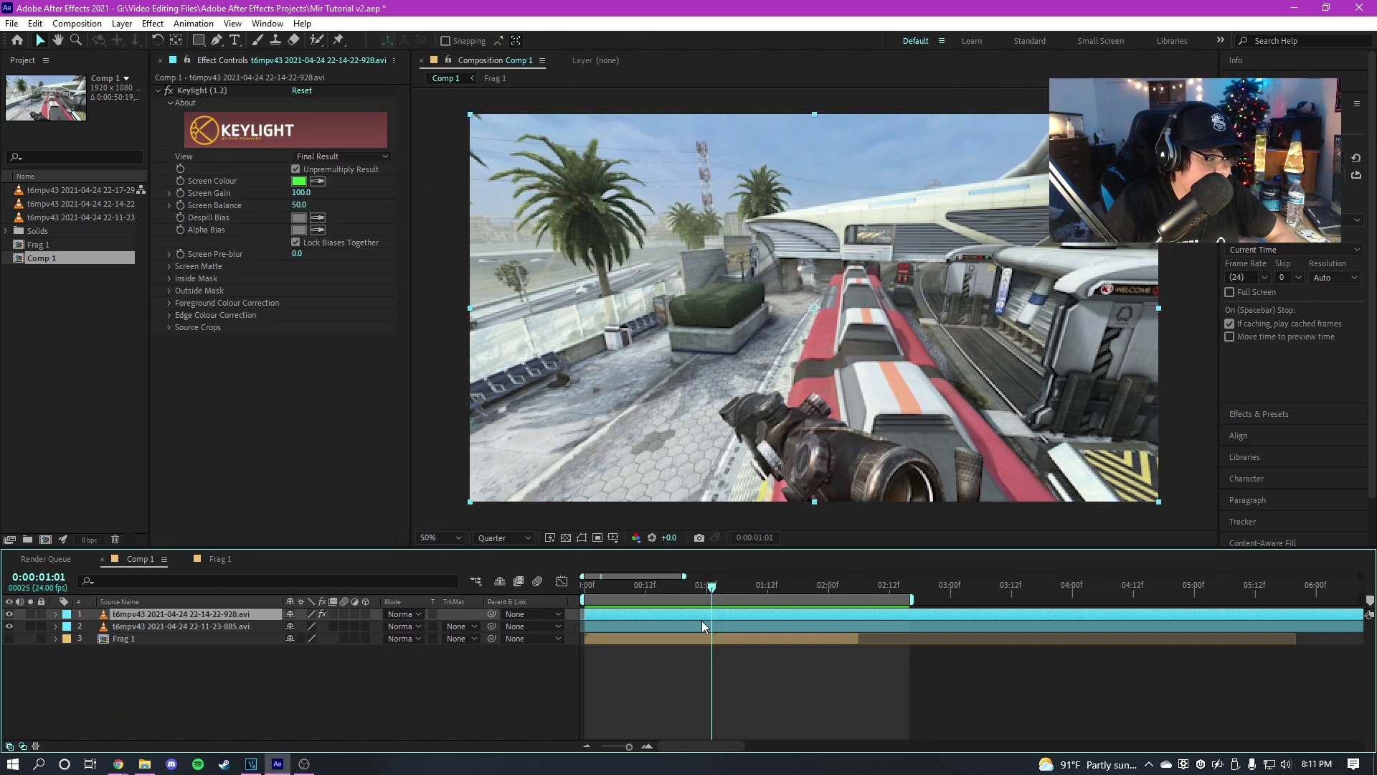
shift+click(215, 627)
key(Delete)
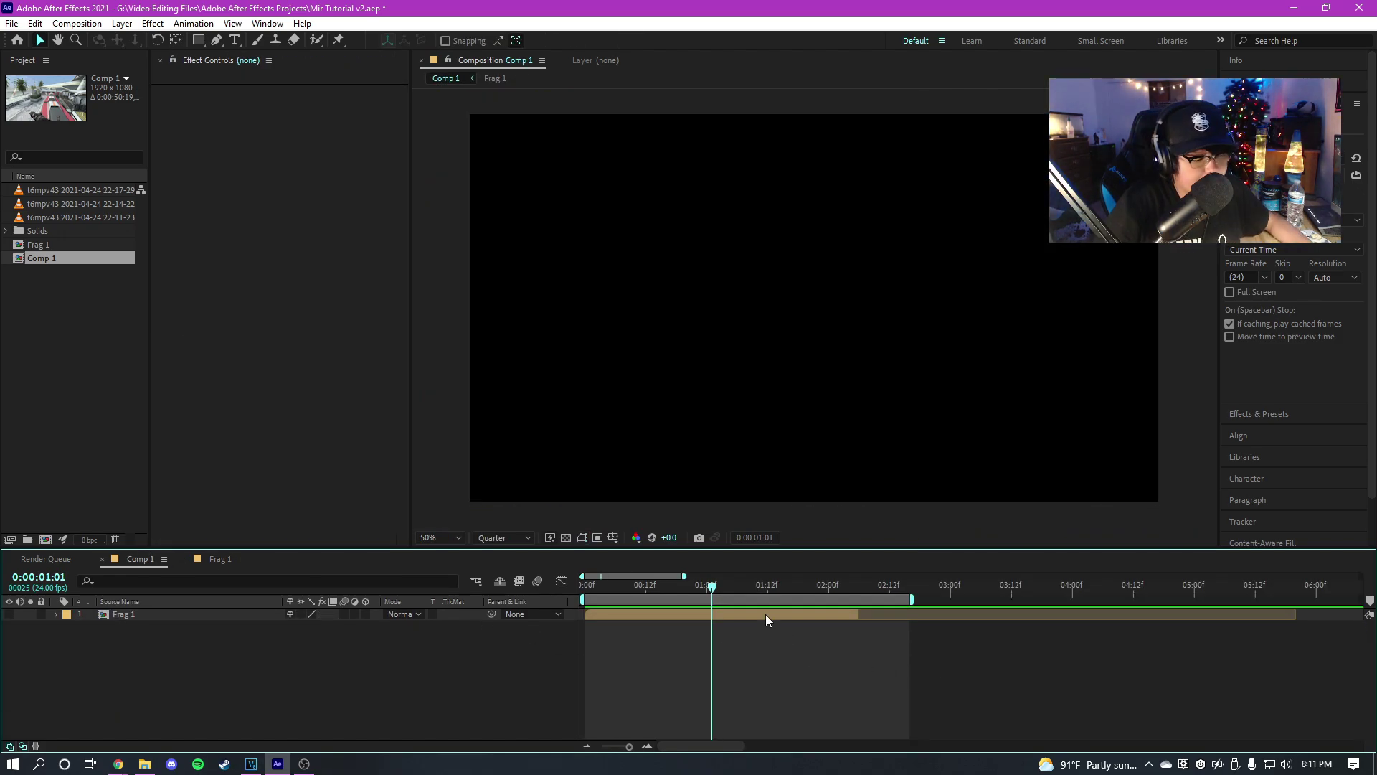
click(8, 614)
click(601, 614)
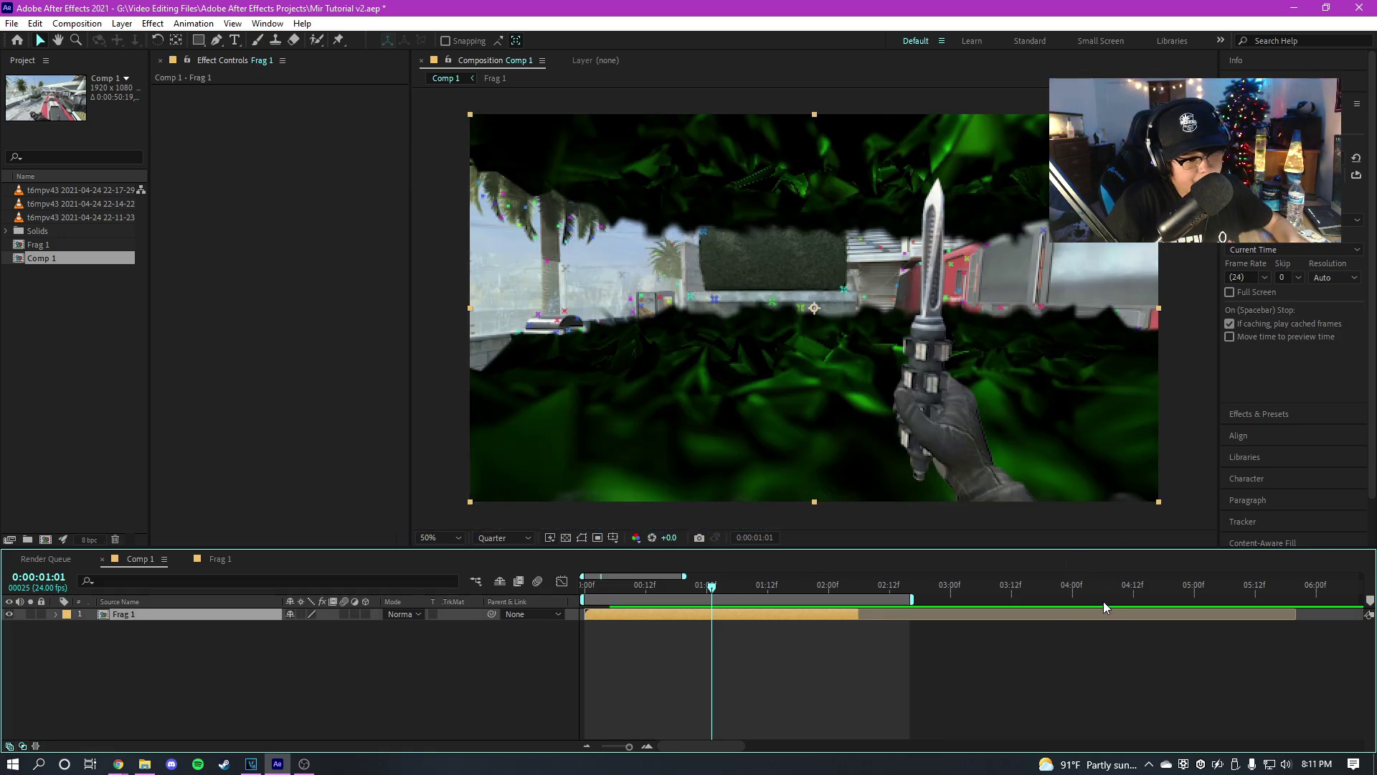
Apply the Trapcode Shine effect to the Frag 1 layer in Comp 1.
click(811, 632)
click(709, 615)
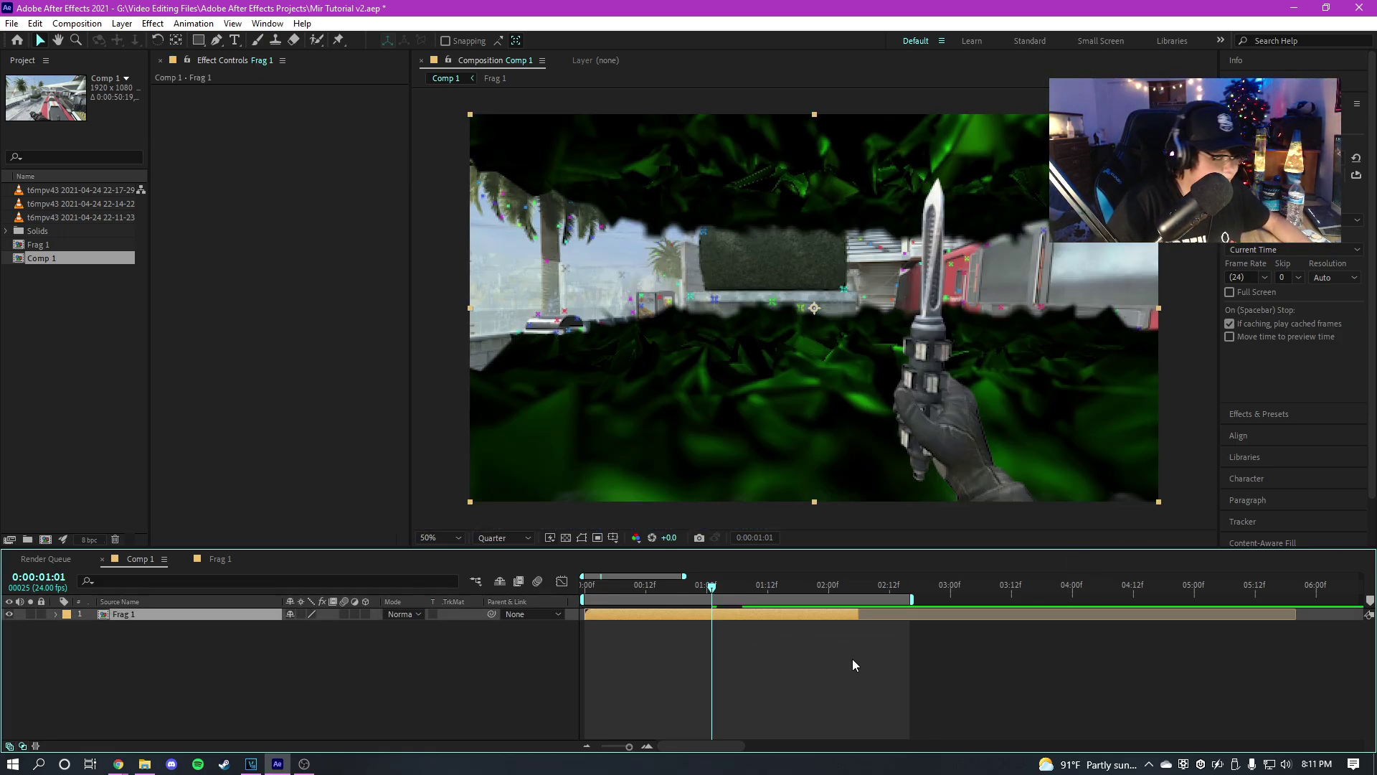
key(ctrl+space)
text(sh)
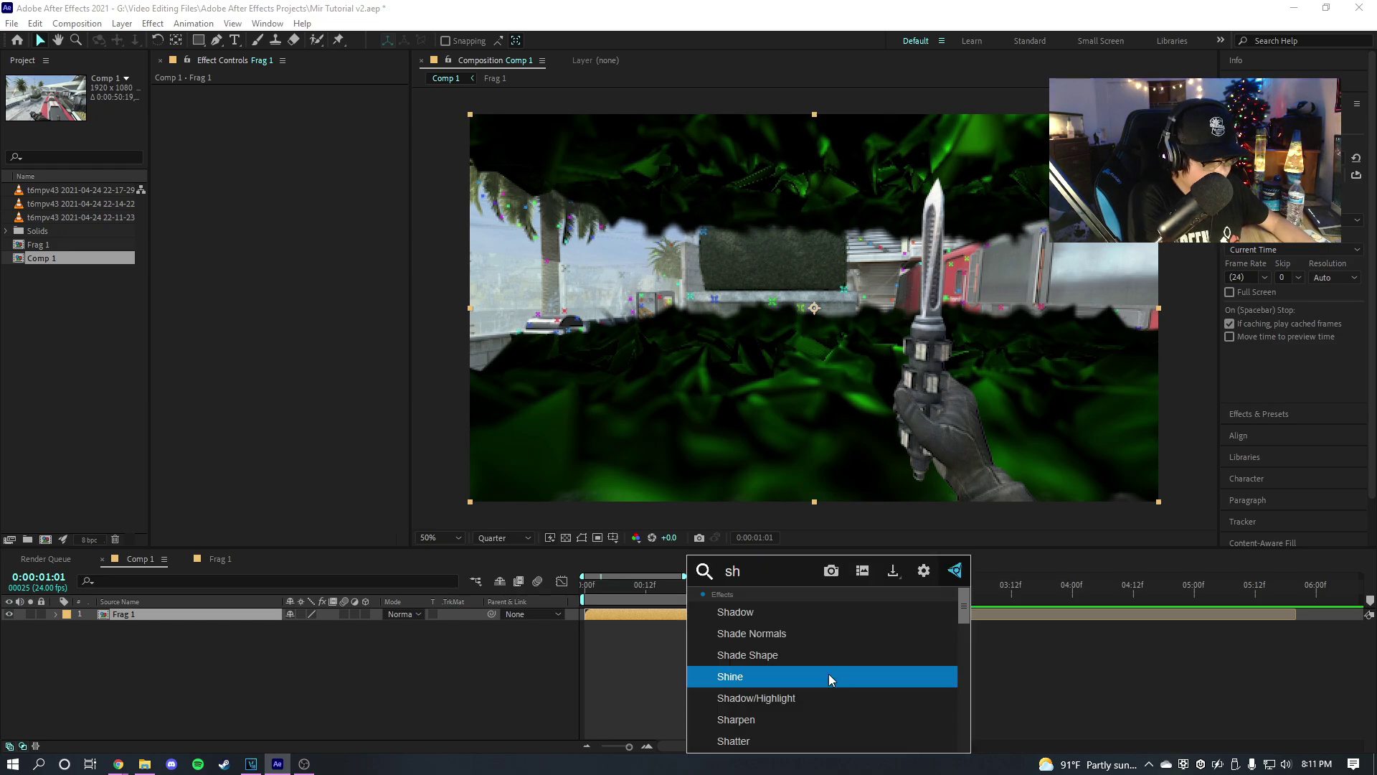
text(ine)
key(Return)
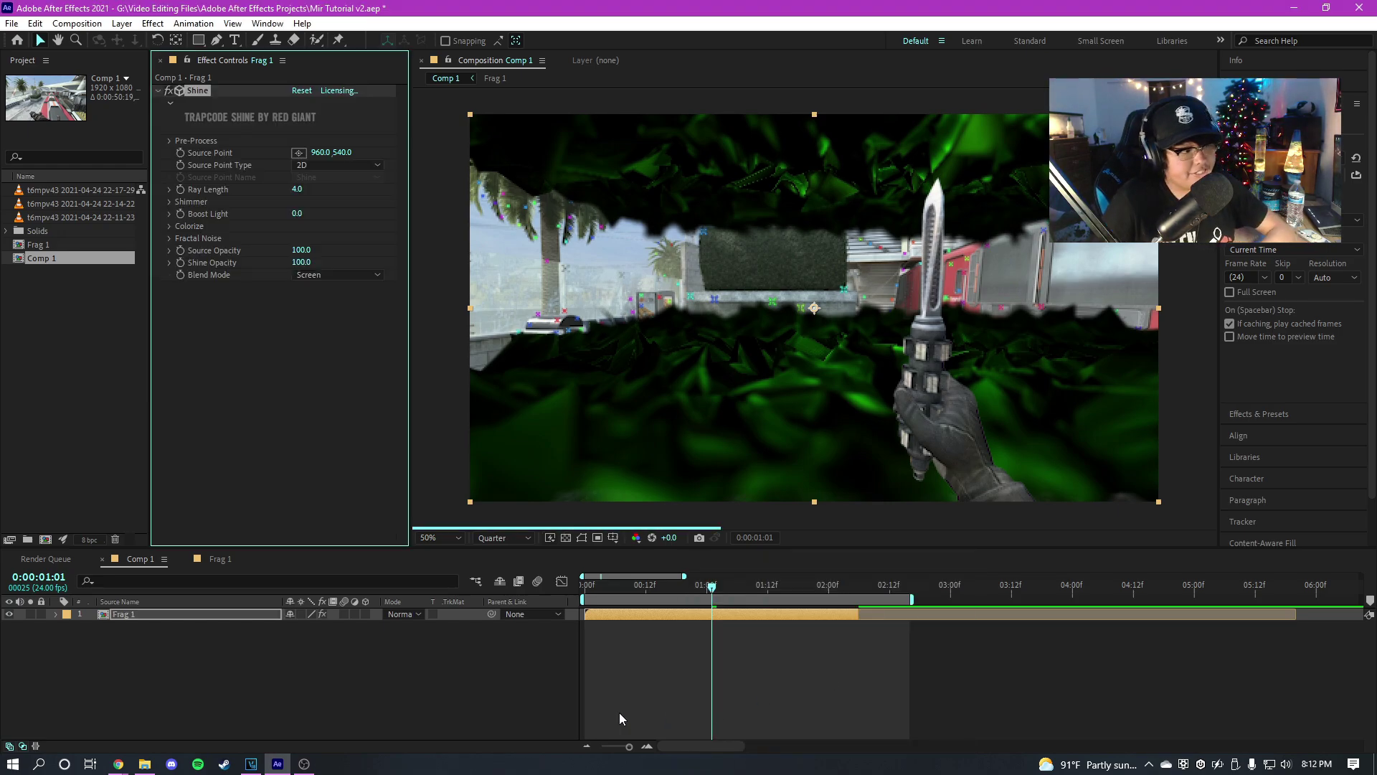
Recolour Shine's three-colour gradient with midtones of 00FF18 and a bluish green for the shadows.
click(170, 226)
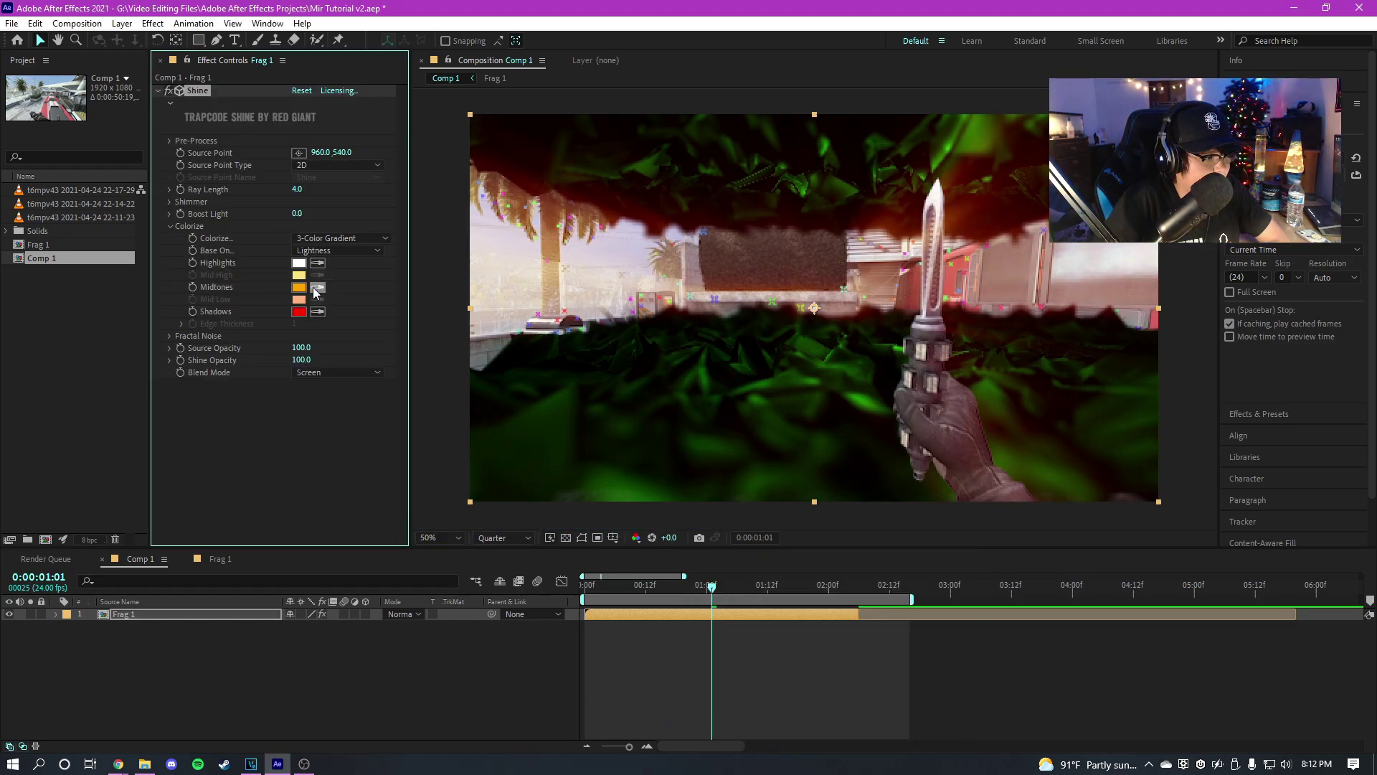
click(298, 287)
click(692, 550)
click(787, 435)
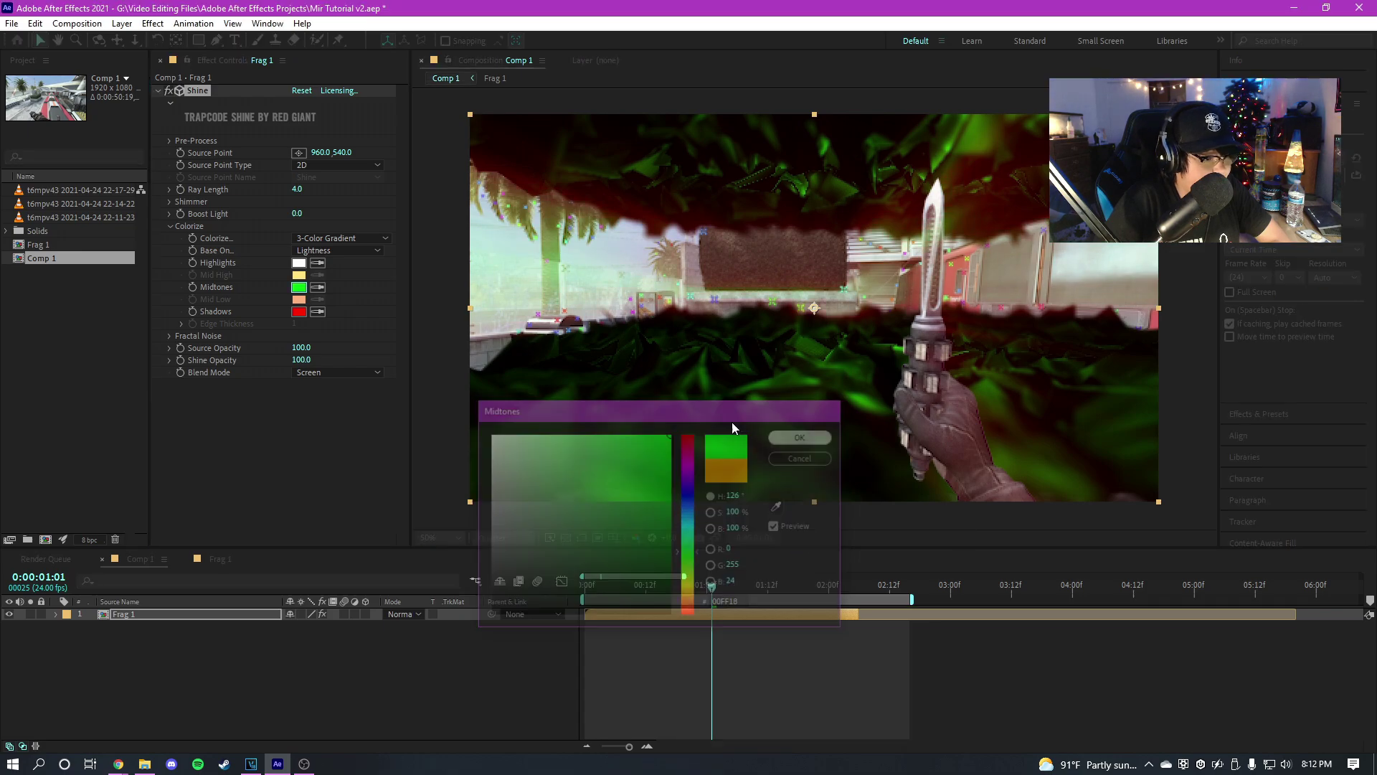
click(297, 314)
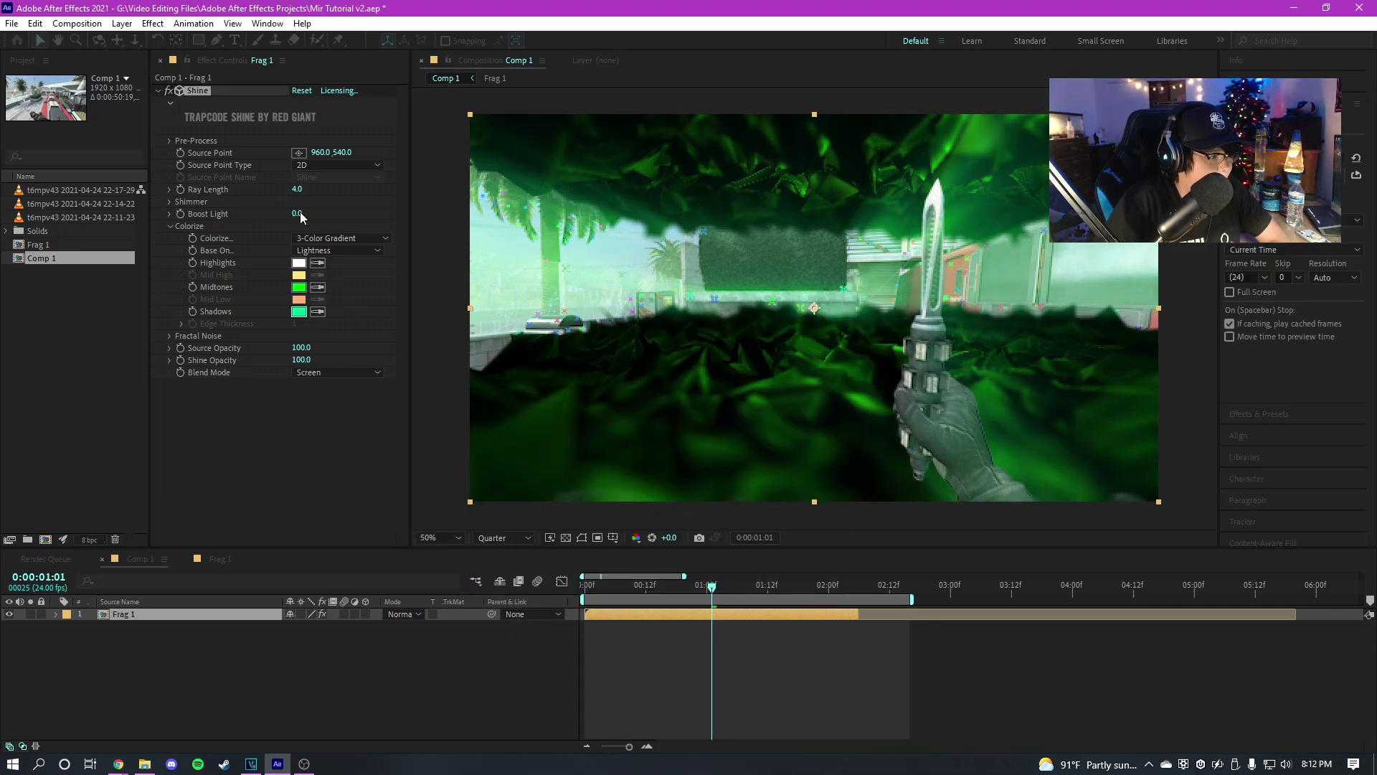
Set Shine's Boost Light to 13.1, Source Opacity to 0 and Ray Length to 0.
drag(297, 214, 59, 239)
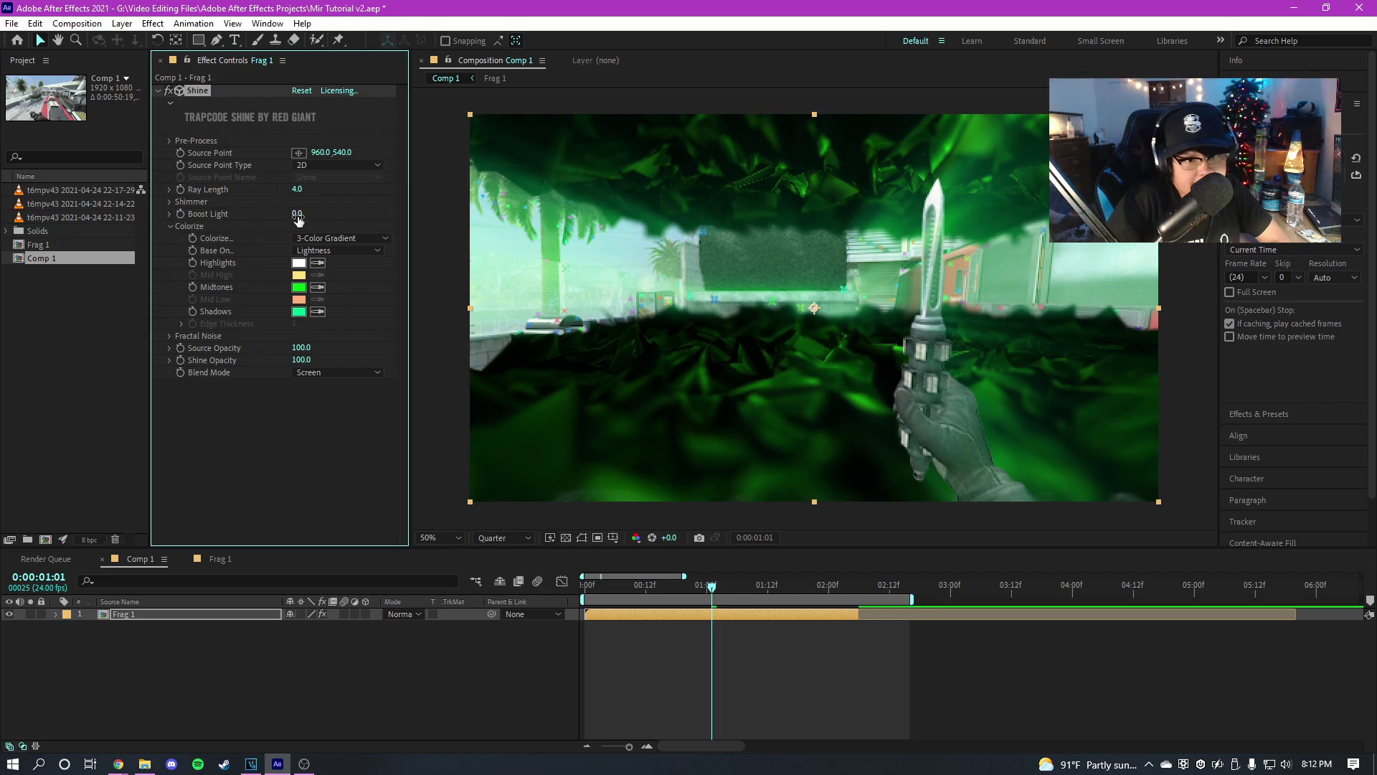
drag(297, 215, 421, 353)
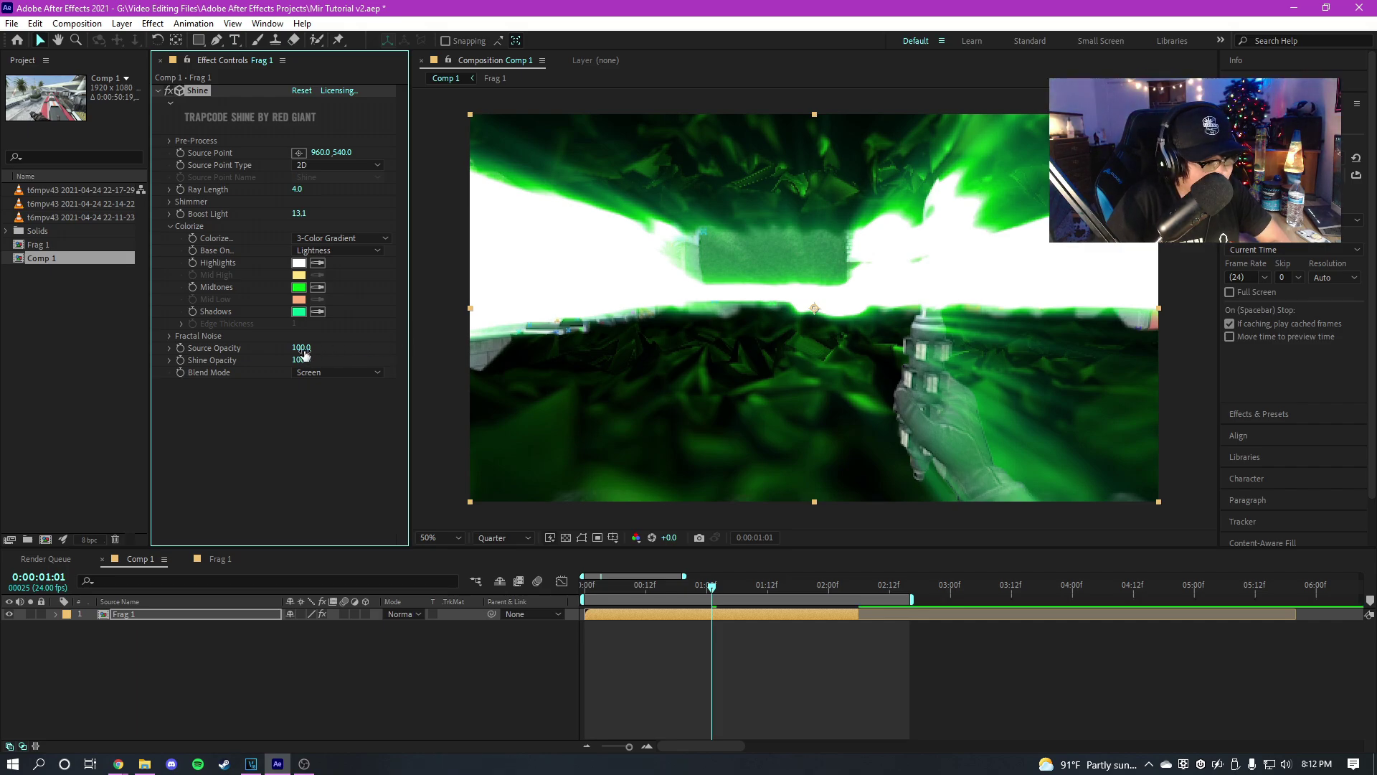
drag(305, 347, 245, 362)
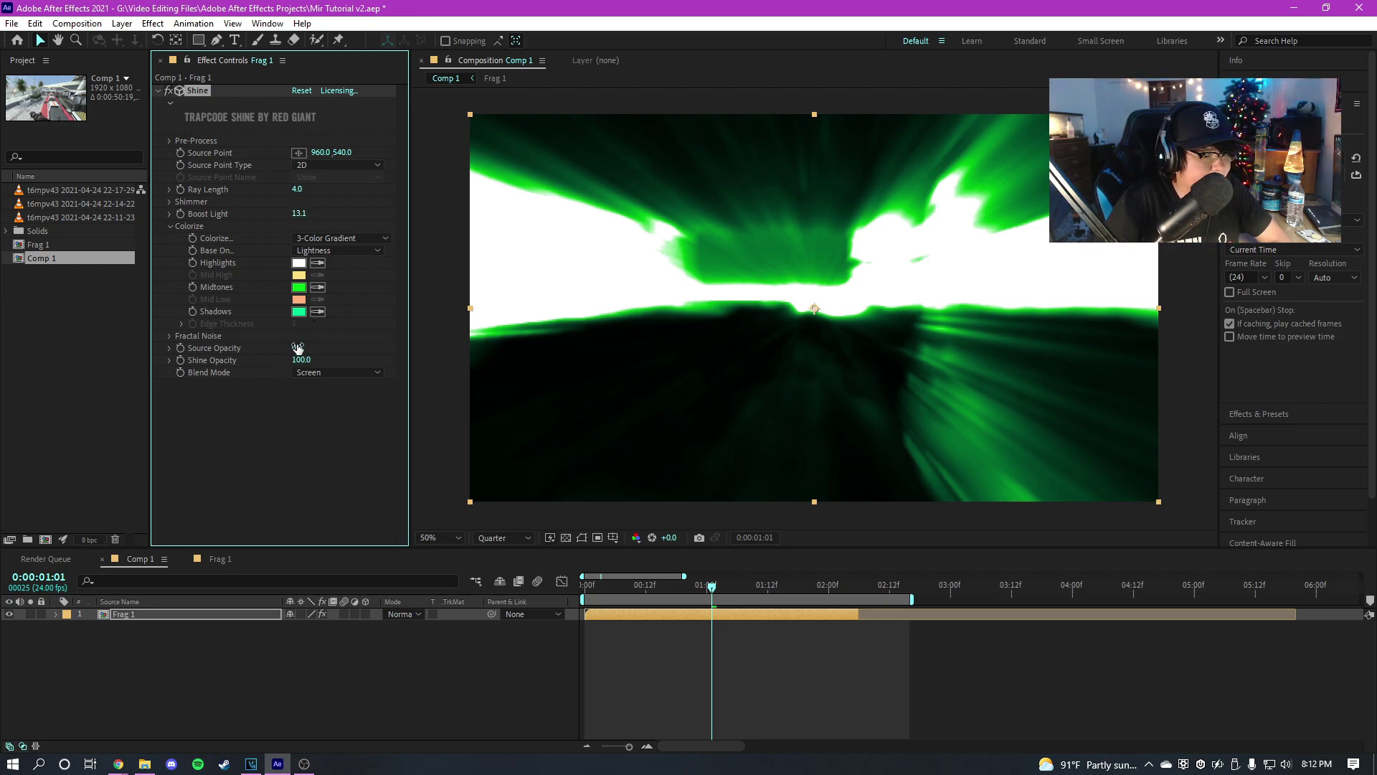
click(300, 189)
text(0)
key(Return)
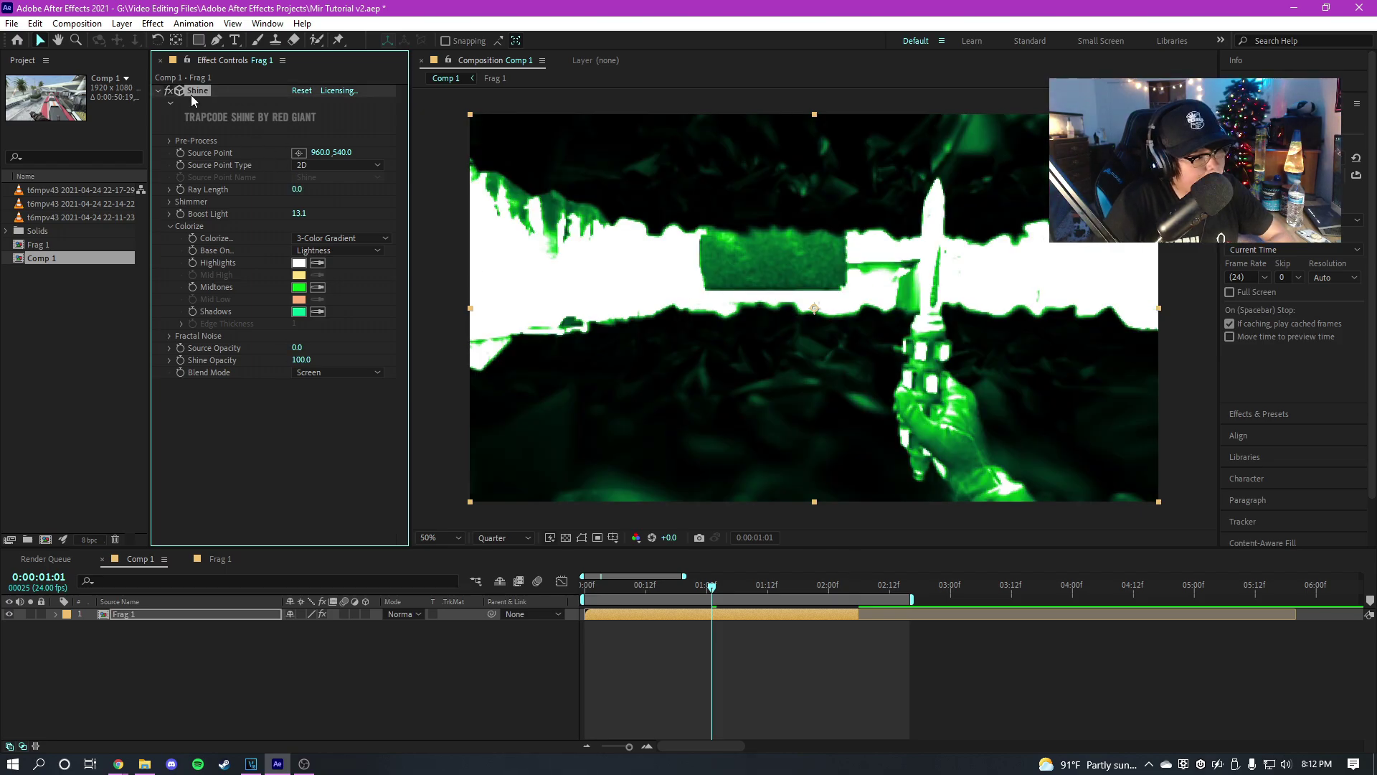
Delete the Shine effect from the Frag 1 layer and open the Frag 1 composition.
key(Delete)
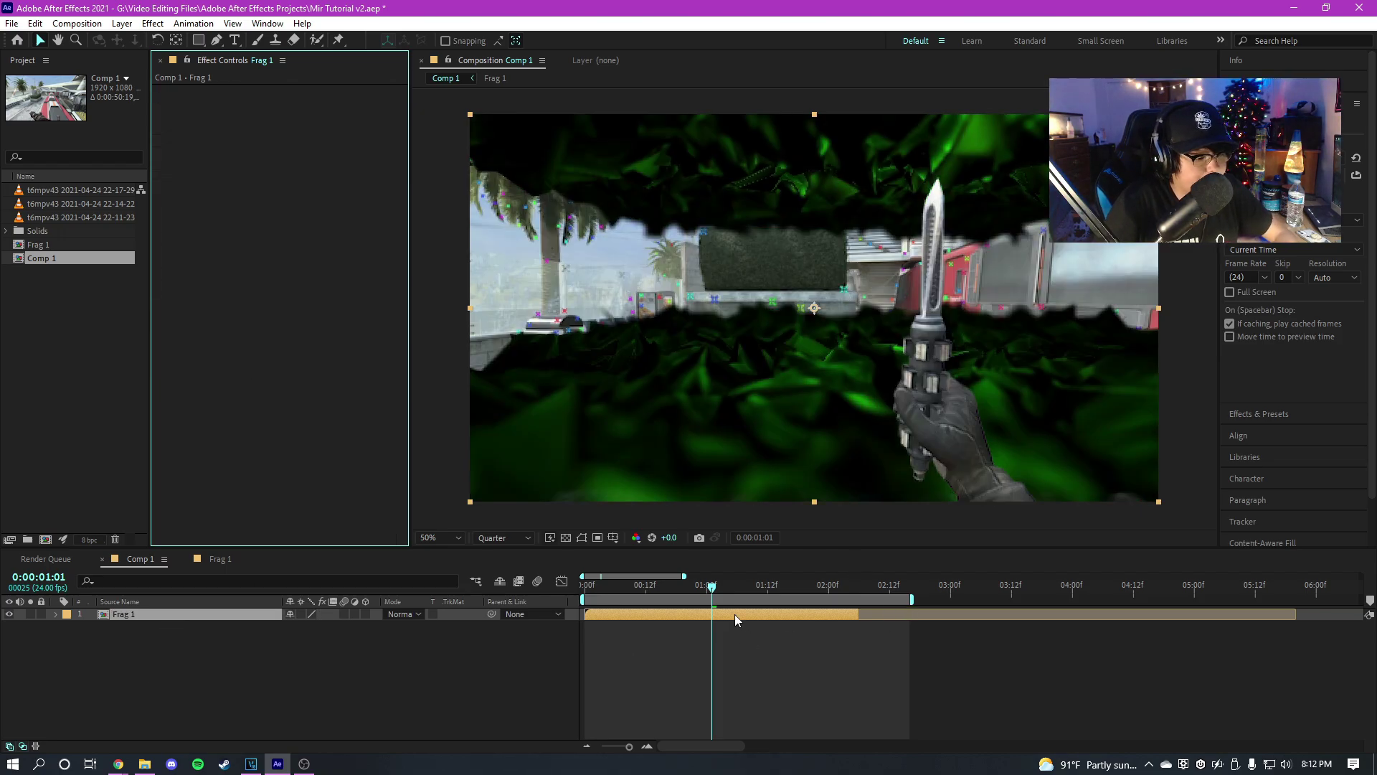
double_click(734, 614)
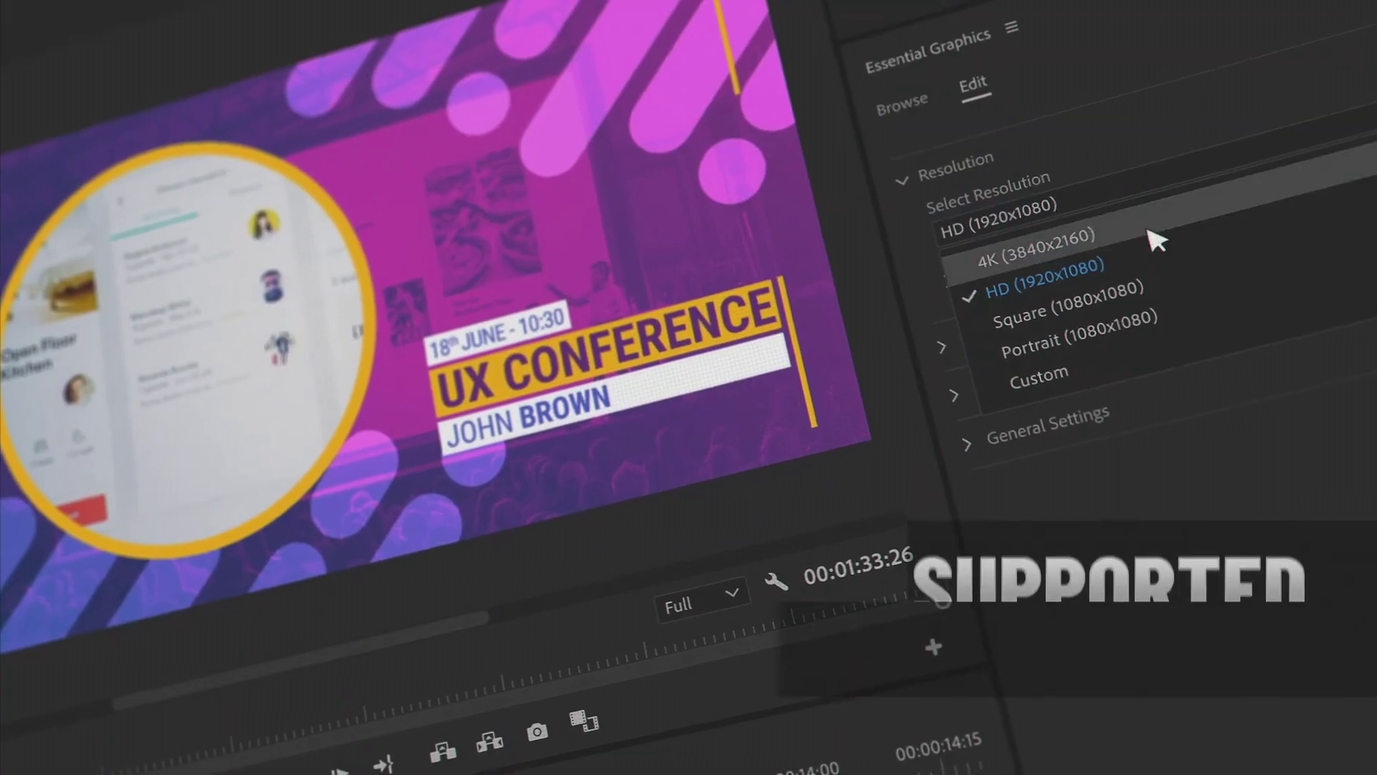
click(1177, 293)
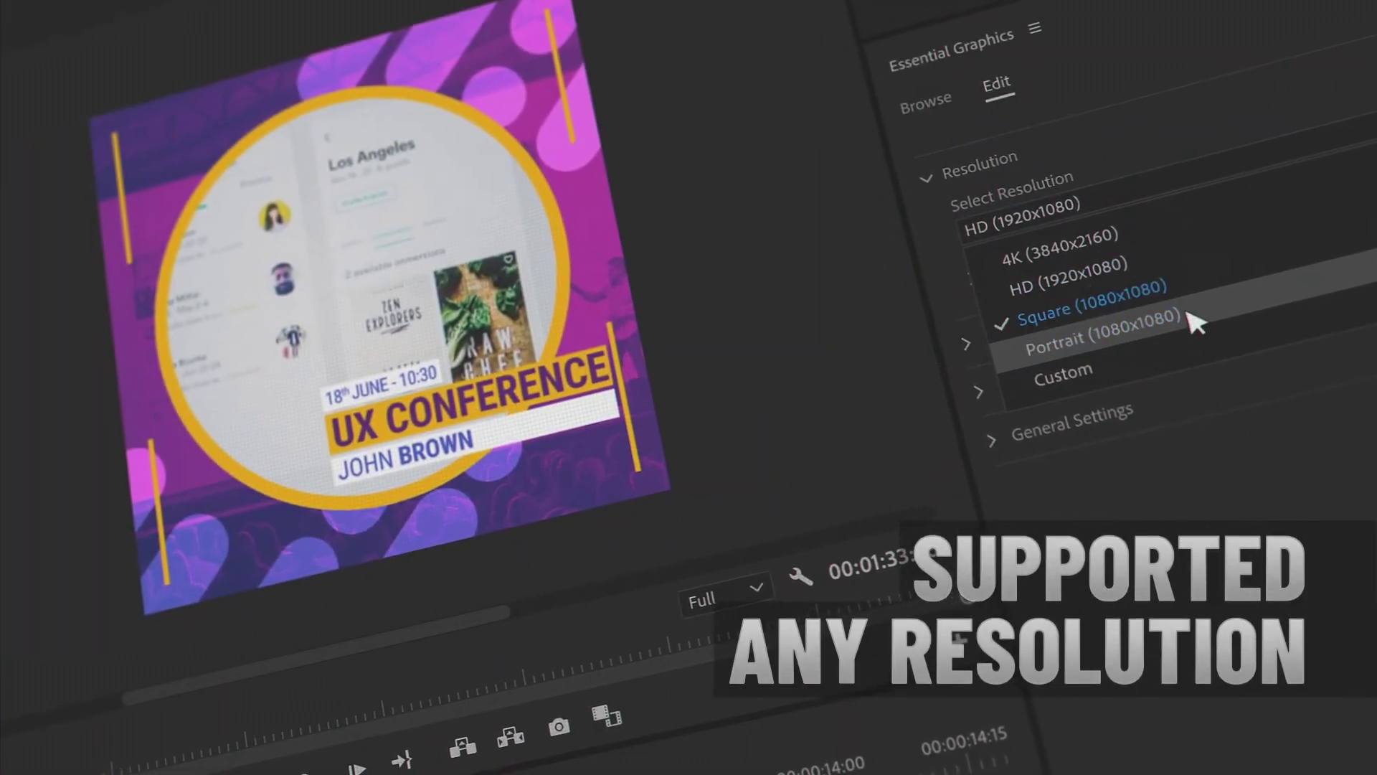
click(1205, 322)
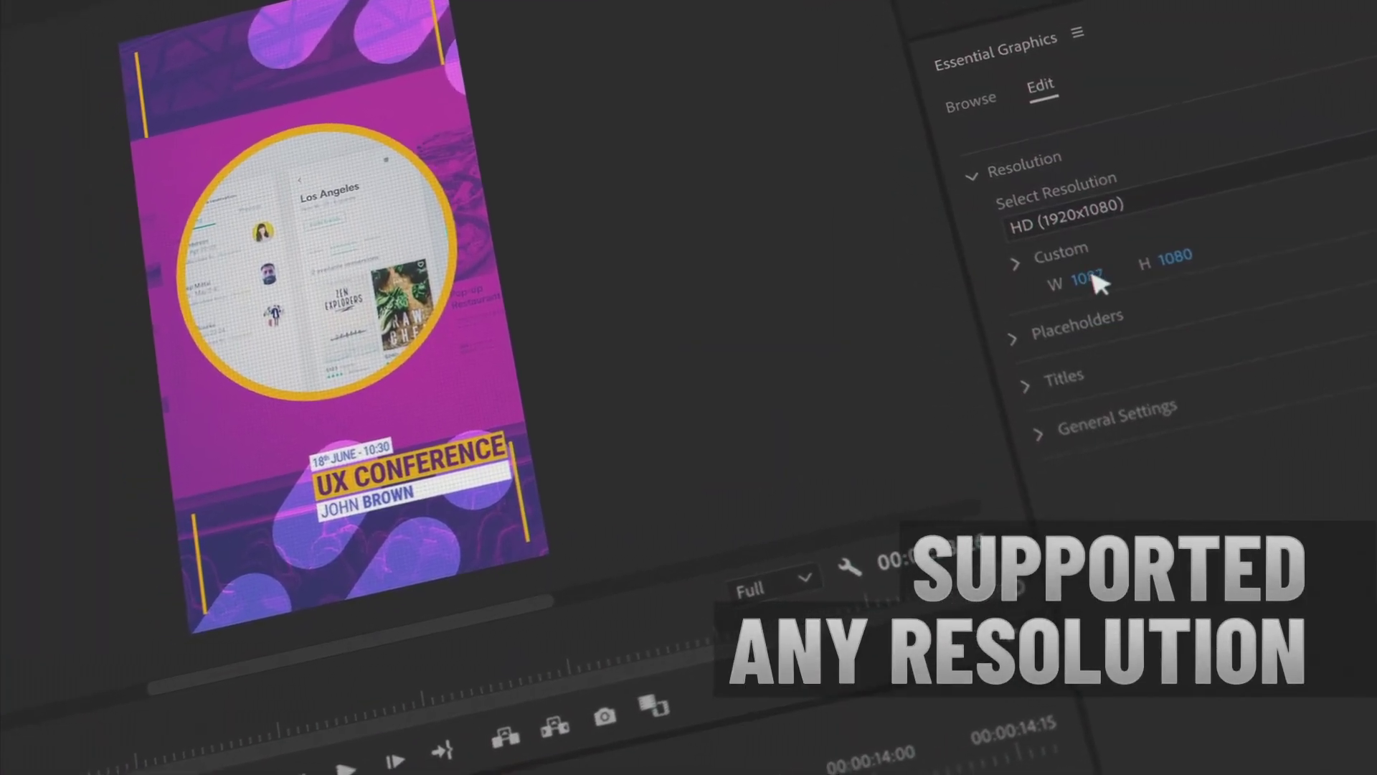